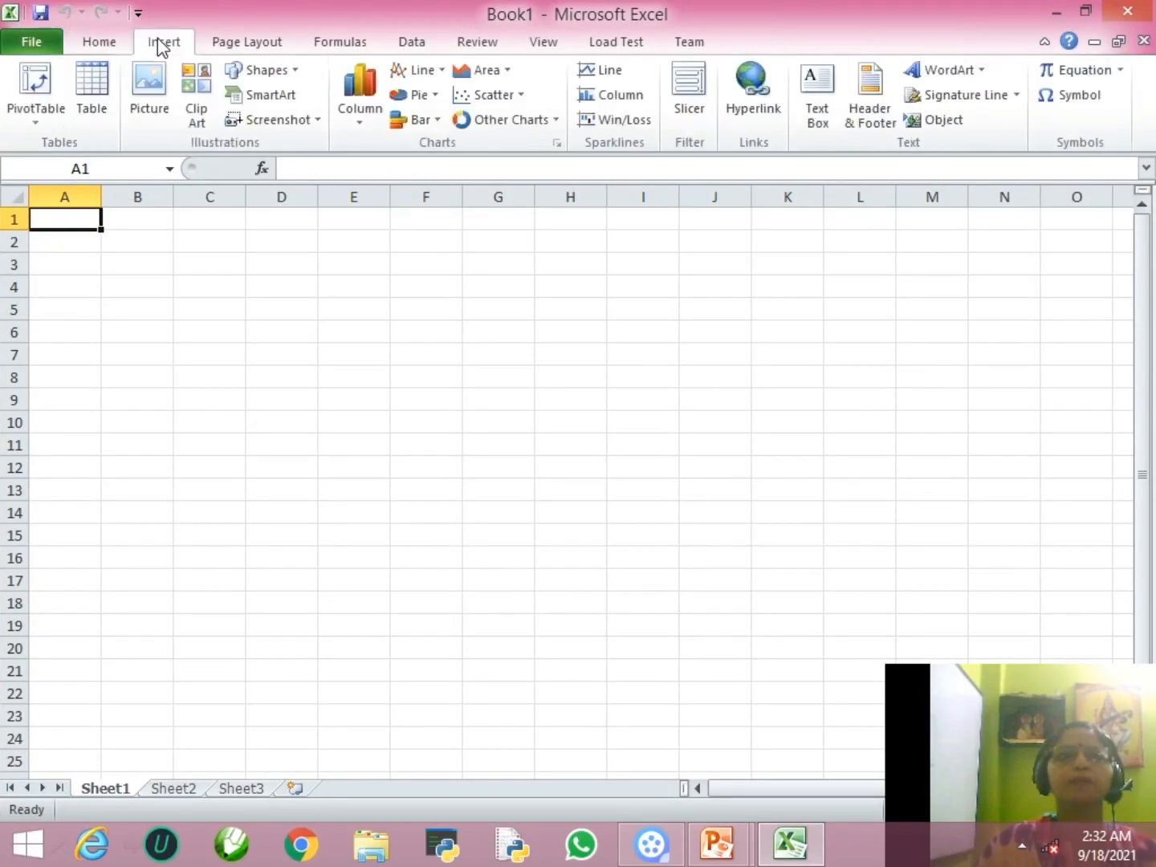
Review the command groups for page layout, formulas, data, review, view and load test, ending at the home commands.
click(258, 44)
click(357, 43)
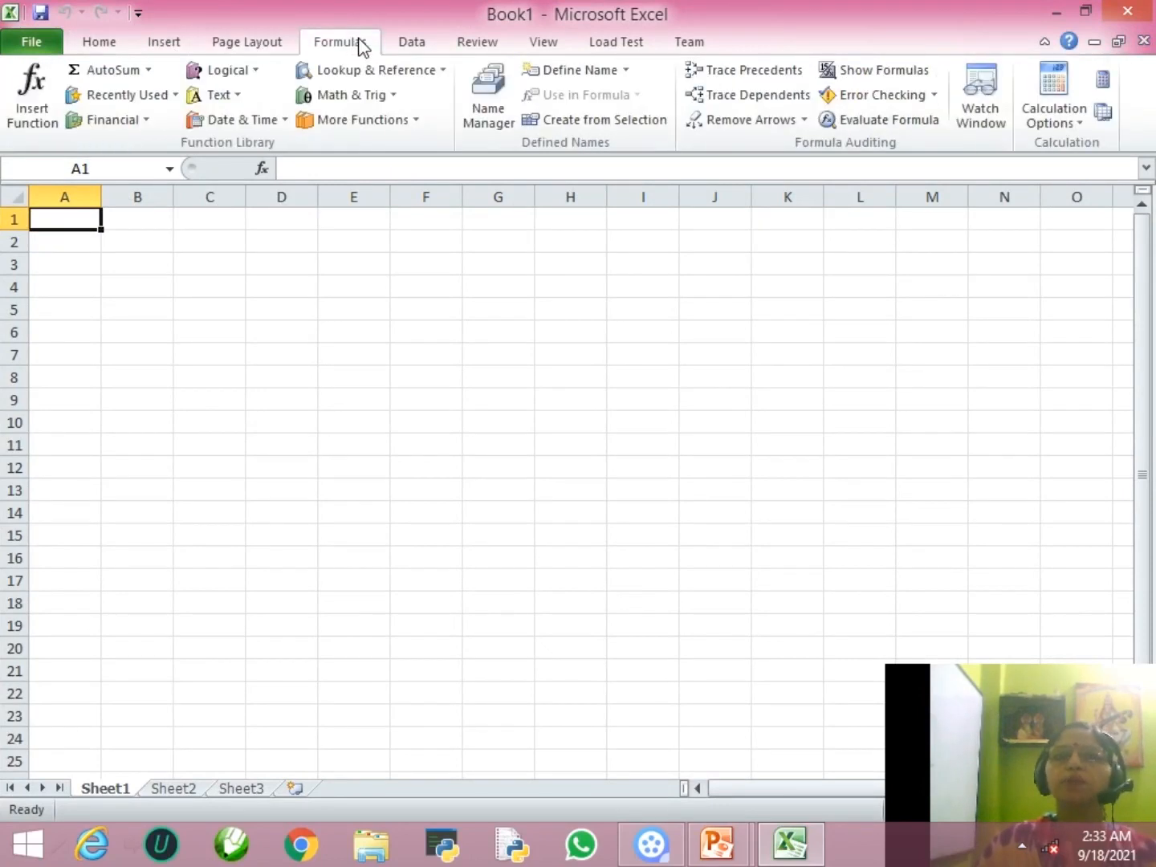
click(412, 42)
click(480, 42)
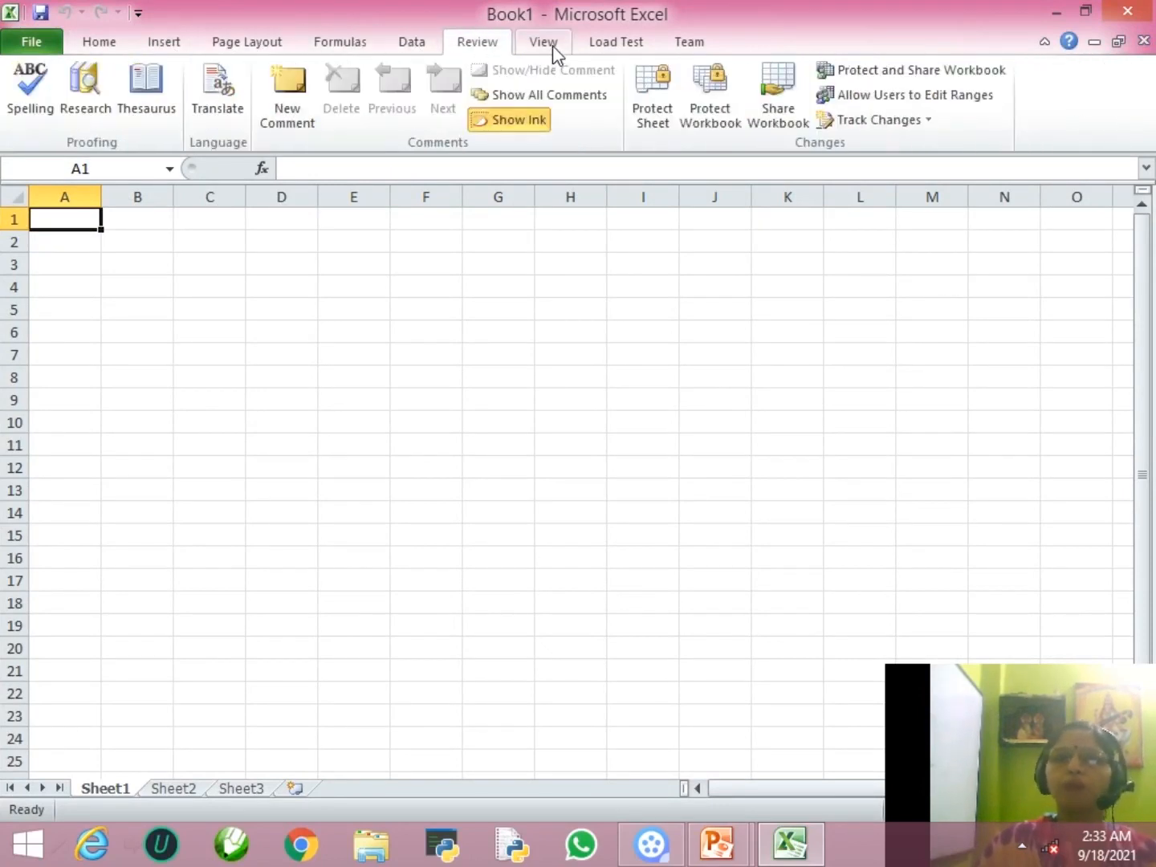
click(549, 46)
click(610, 44)
click(479, 174)
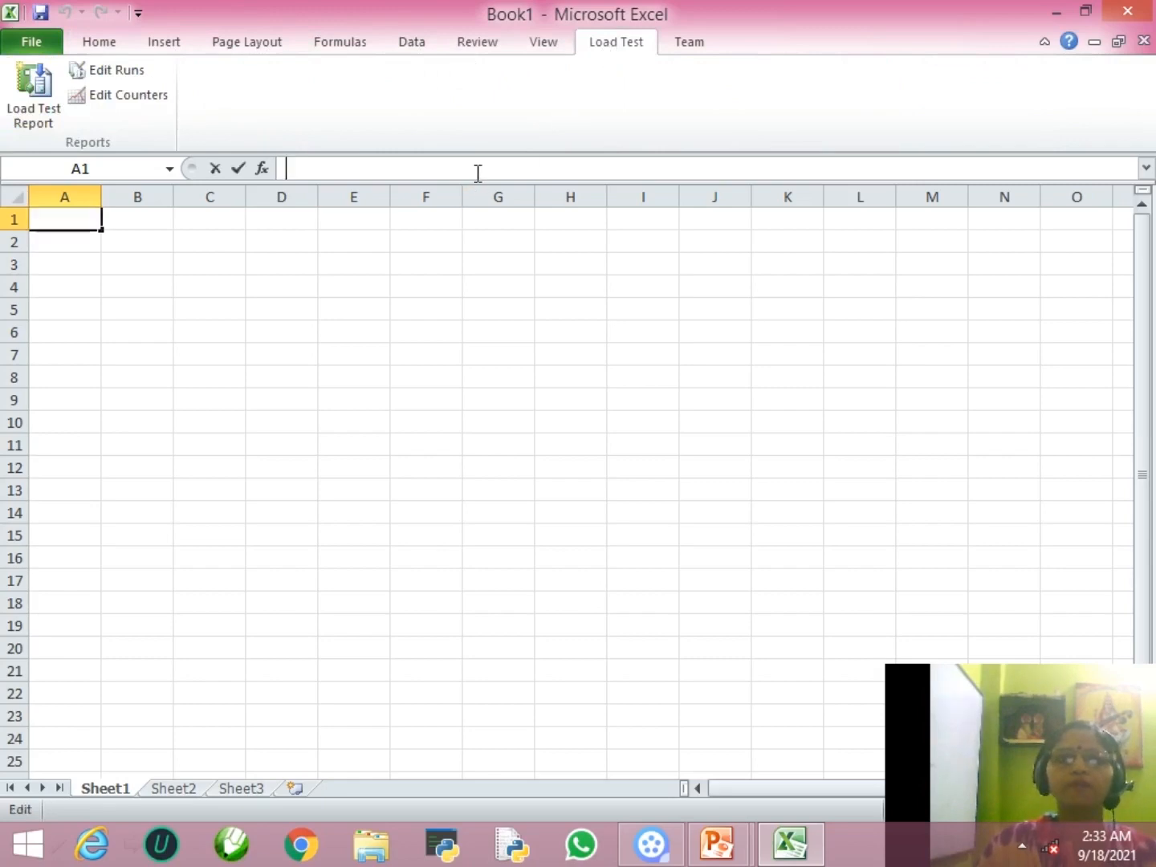
click(94, 42)
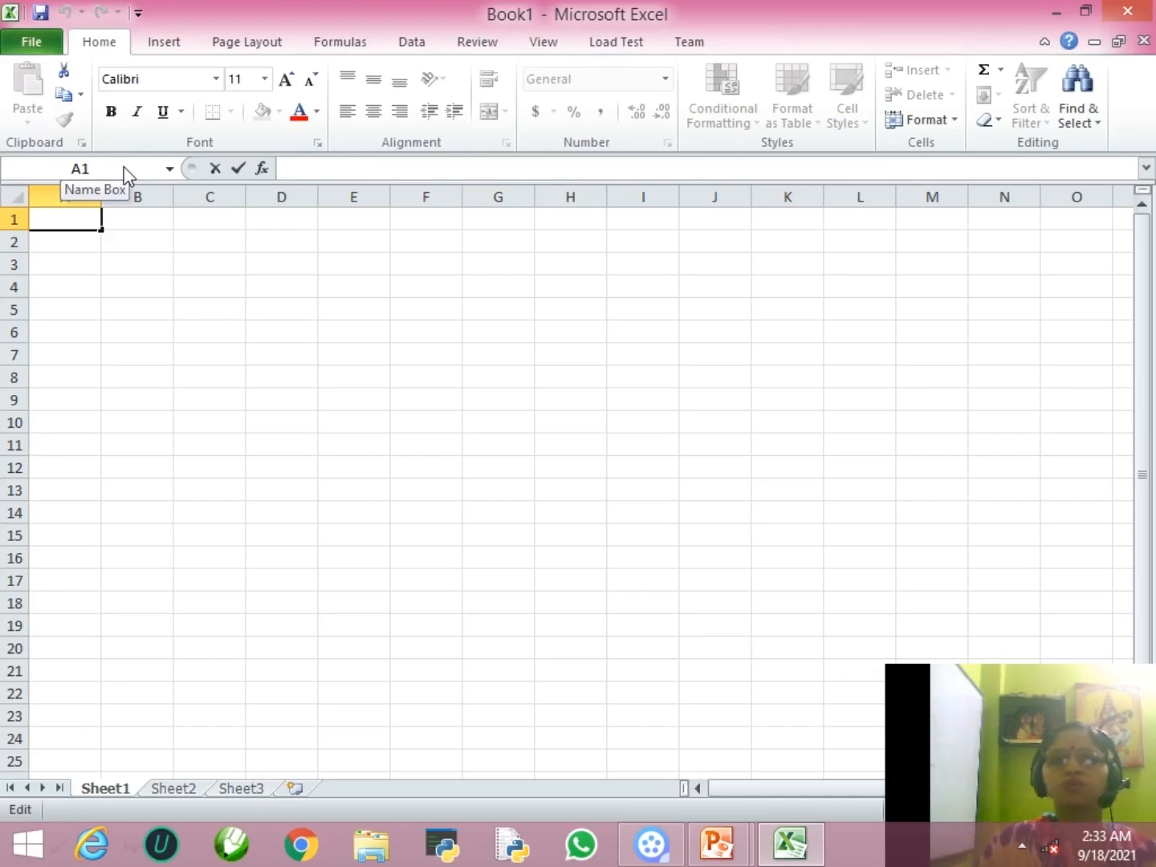
click(77, 266)
click(215, 286)
click(640, 373)
click(430, 440)
click(512, 396)
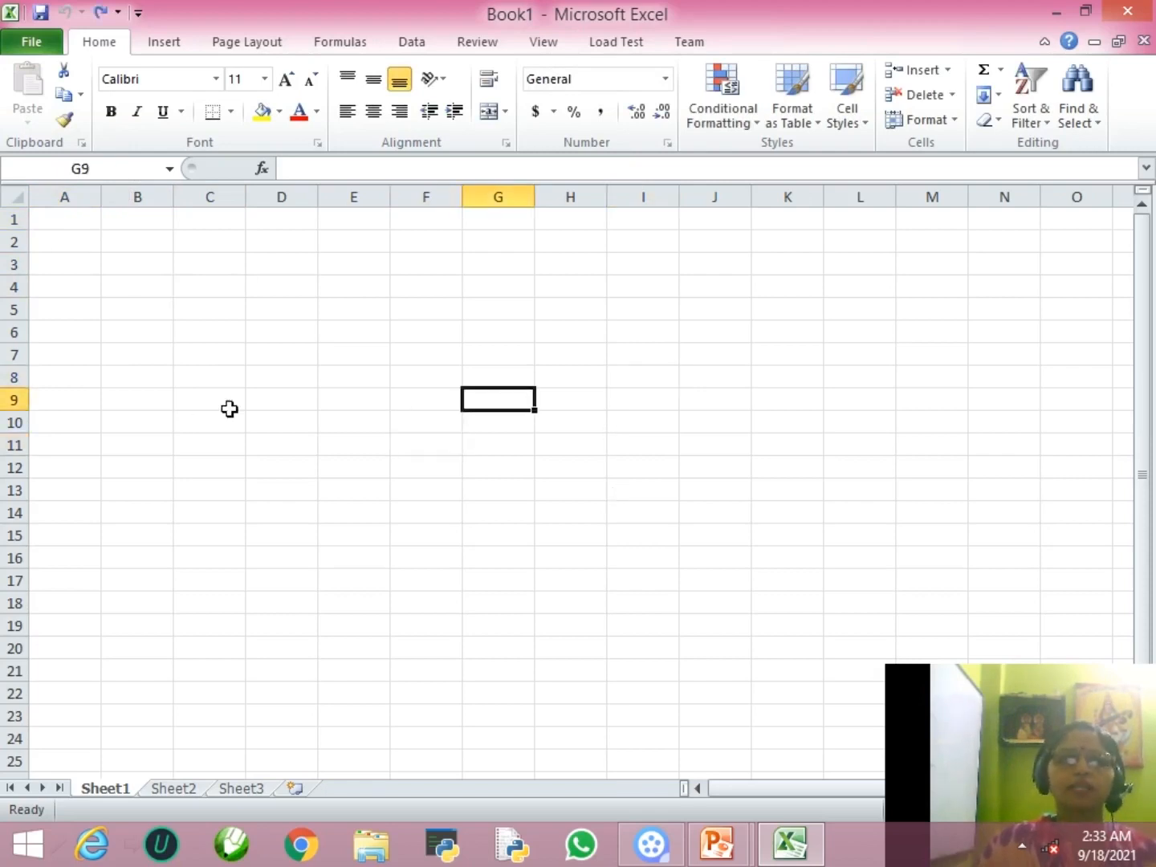
click(238, 442)
click(684, 466)
click(437, 473)
click(483, 576)
click(652, 483)
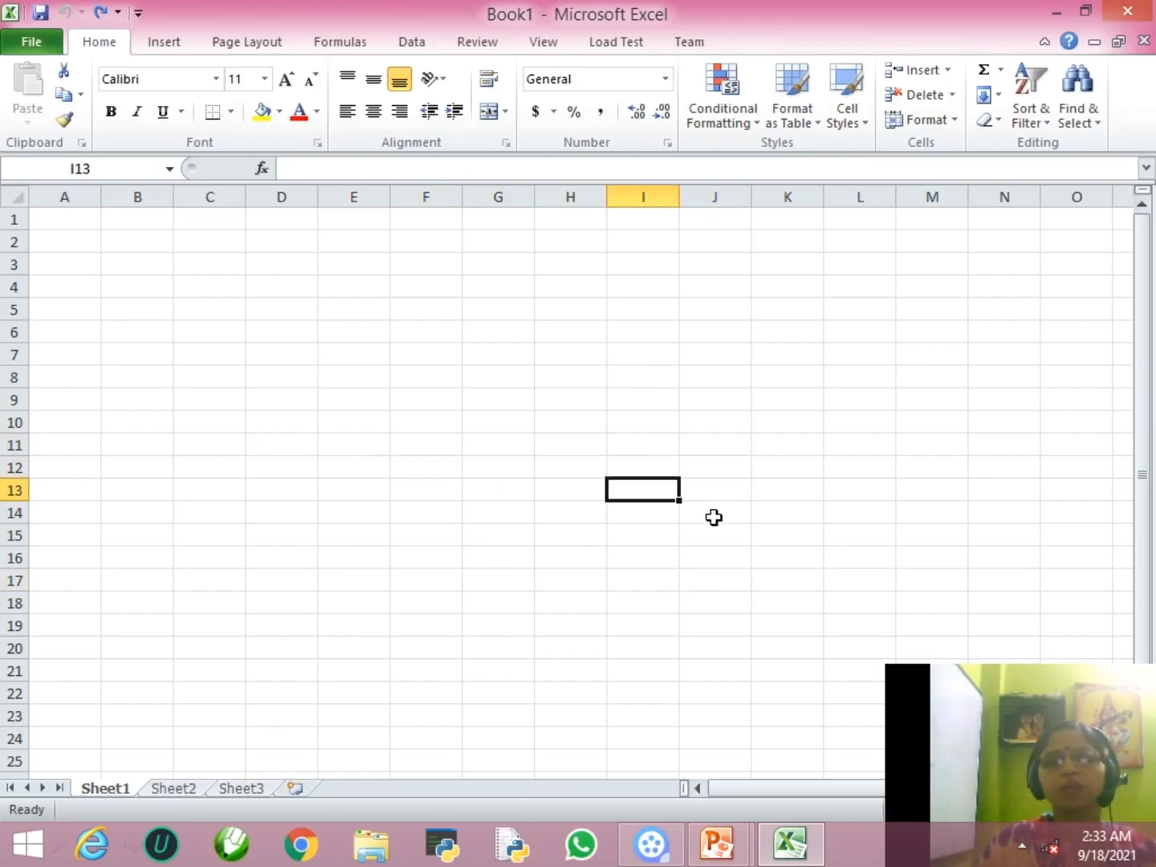
click(405, 355)
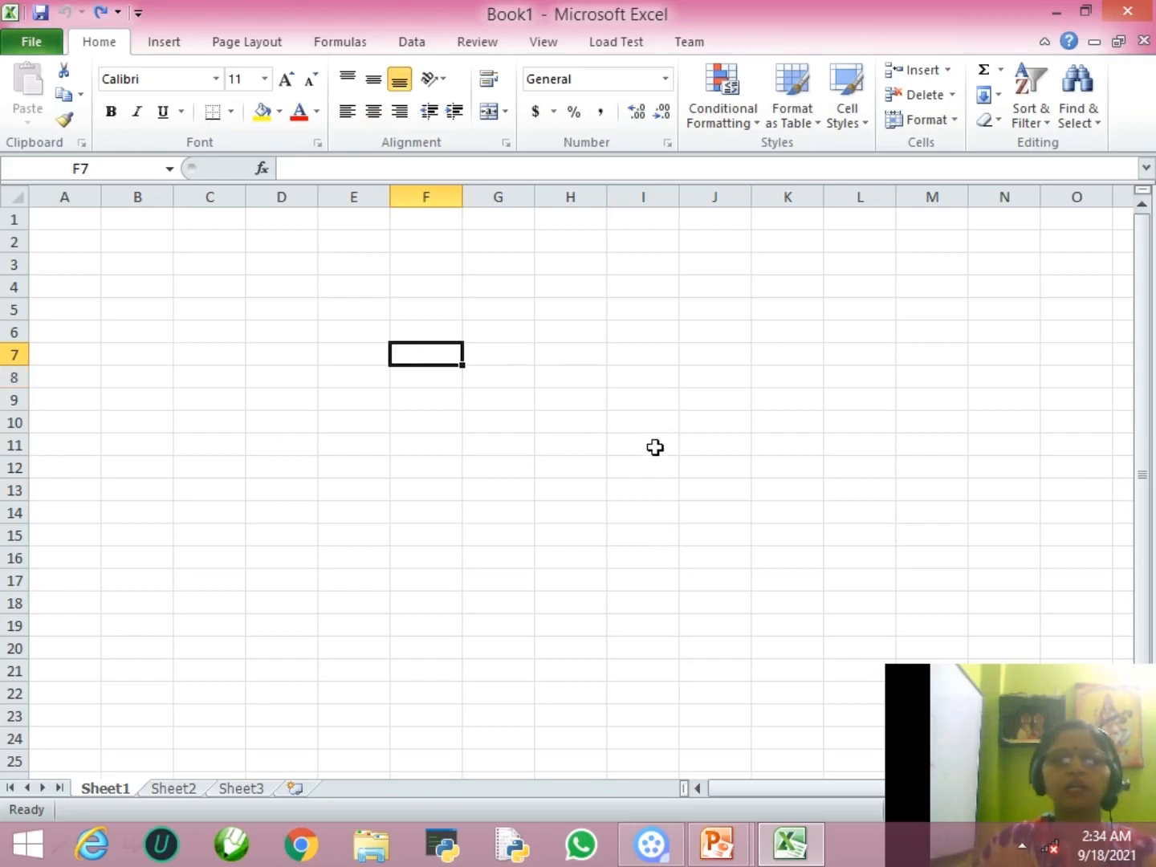
ctrl+scroll(662, 454, up, 3)
ctrl+scroll(667, 459, up, 1)
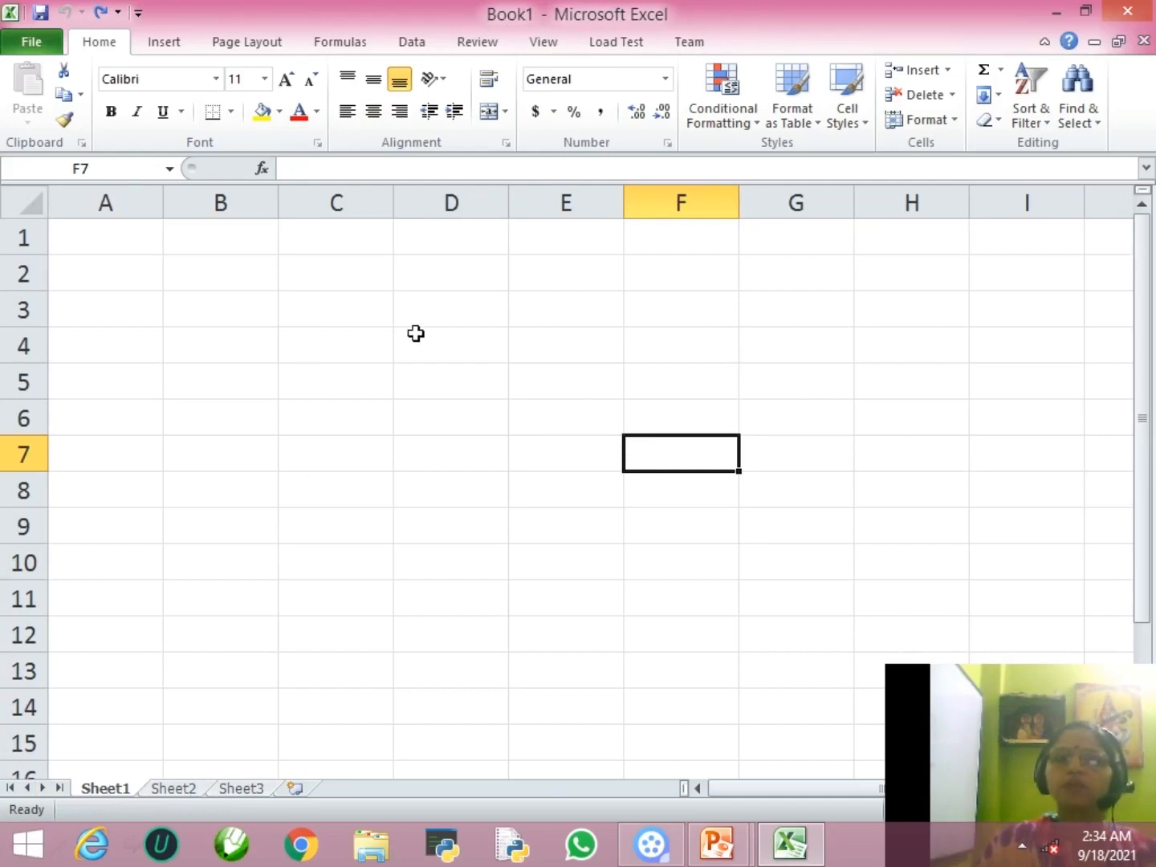
click(455, 347)
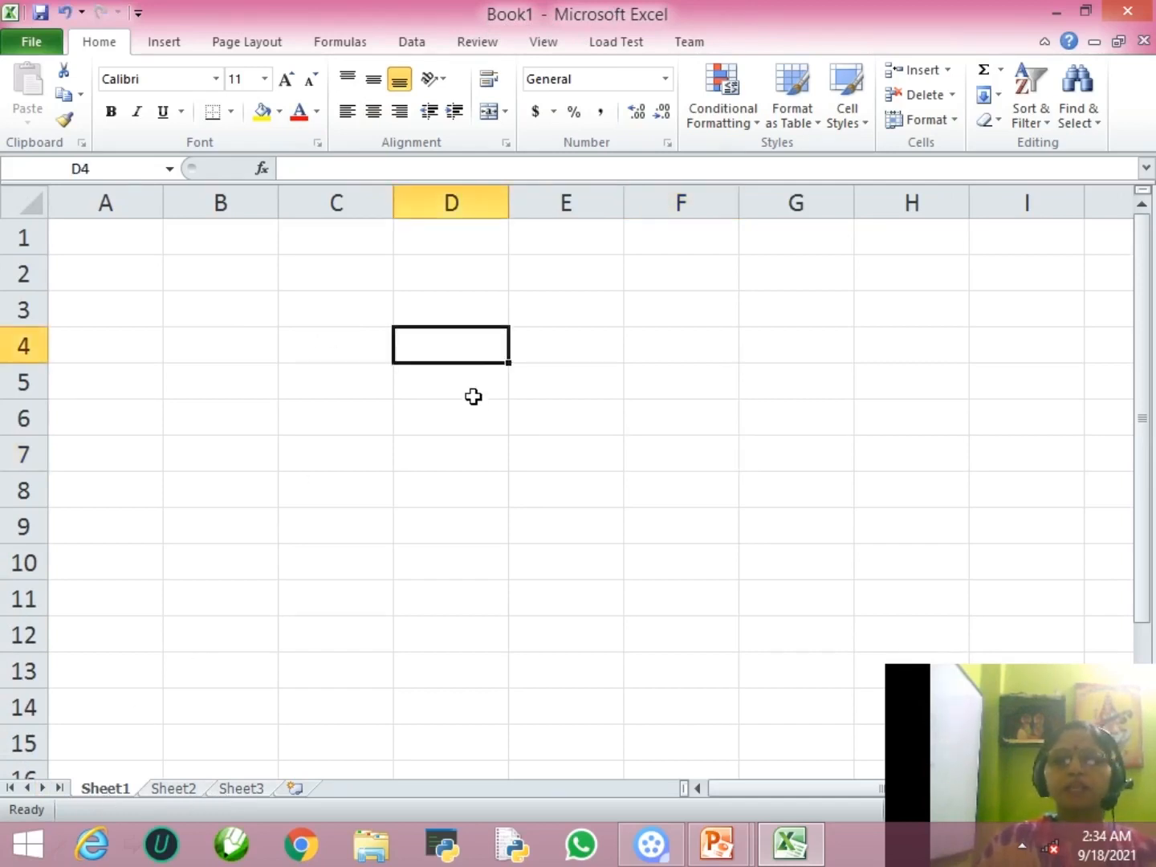
click(474, 394)
click(474, 426)
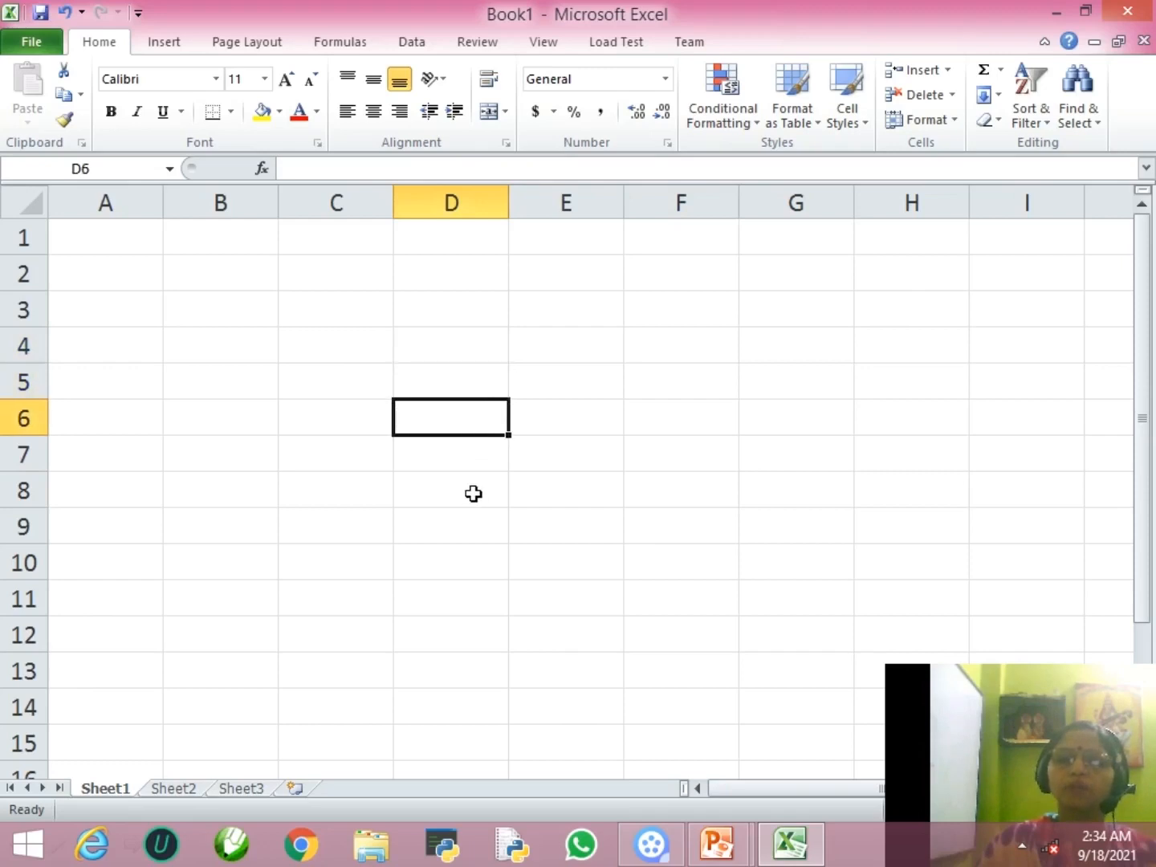
click(467, 452)
click(574, 417)
click(575, 384)
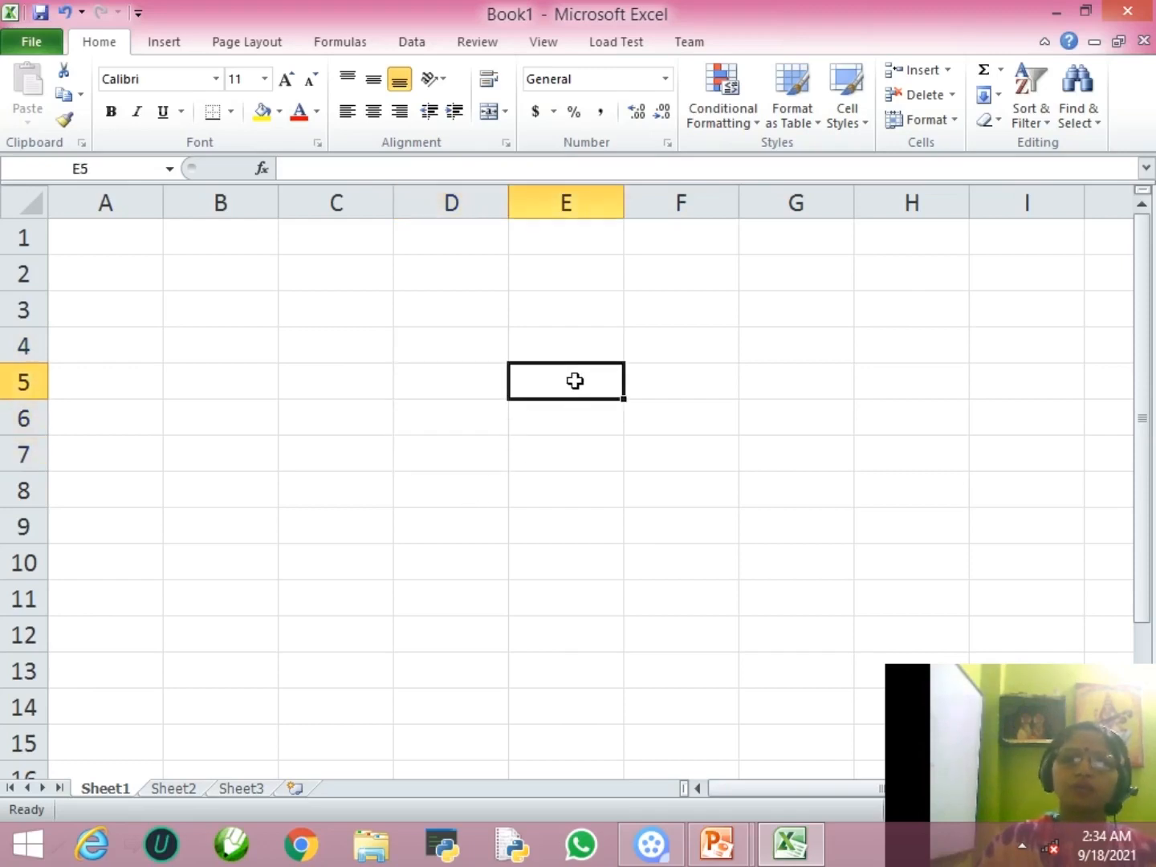
click(142, 377)
click(109, 236)
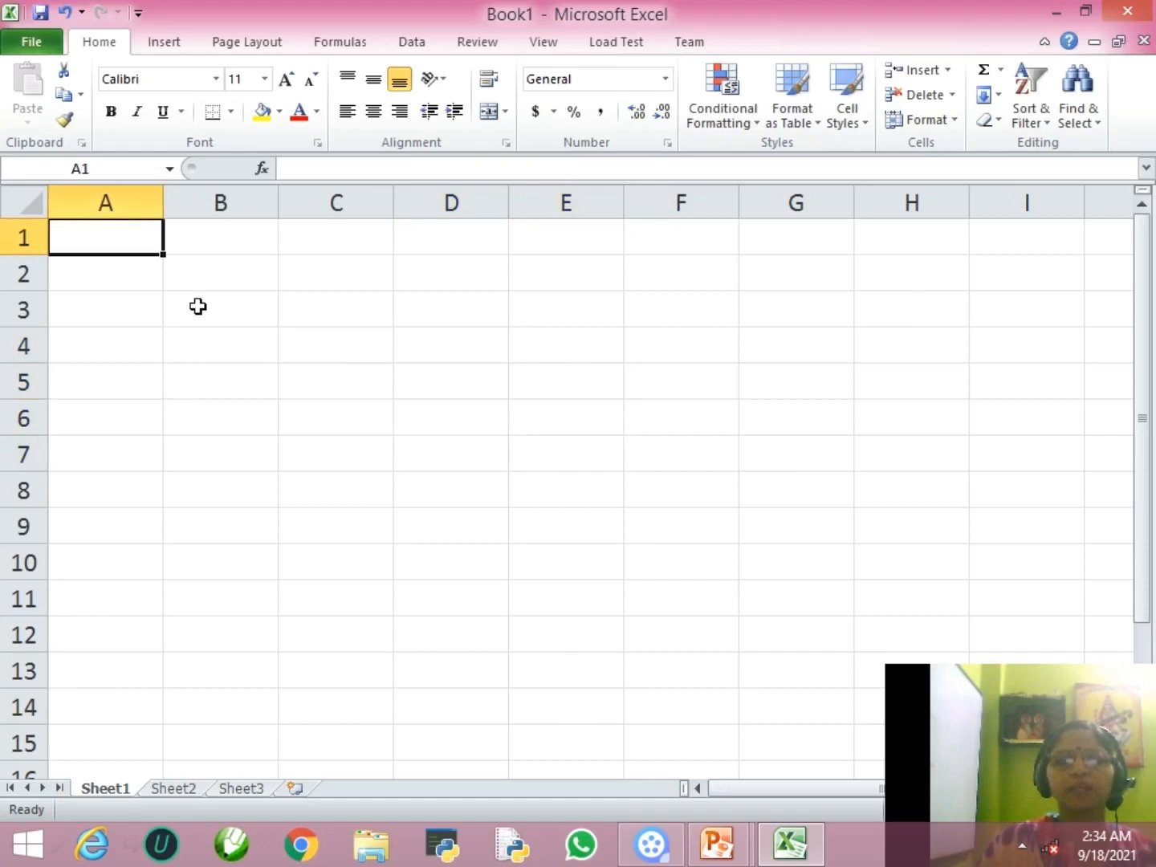
click(101, 357)
Enter the values 10, 20, 30, 40, 50, 60 and 70 down cells A1 to A7.
click(137, 238)
text(10)
key(Return)
text(20)
key(Return)
text(30)
key(Return)
text(40)
key(Return)
text(5)
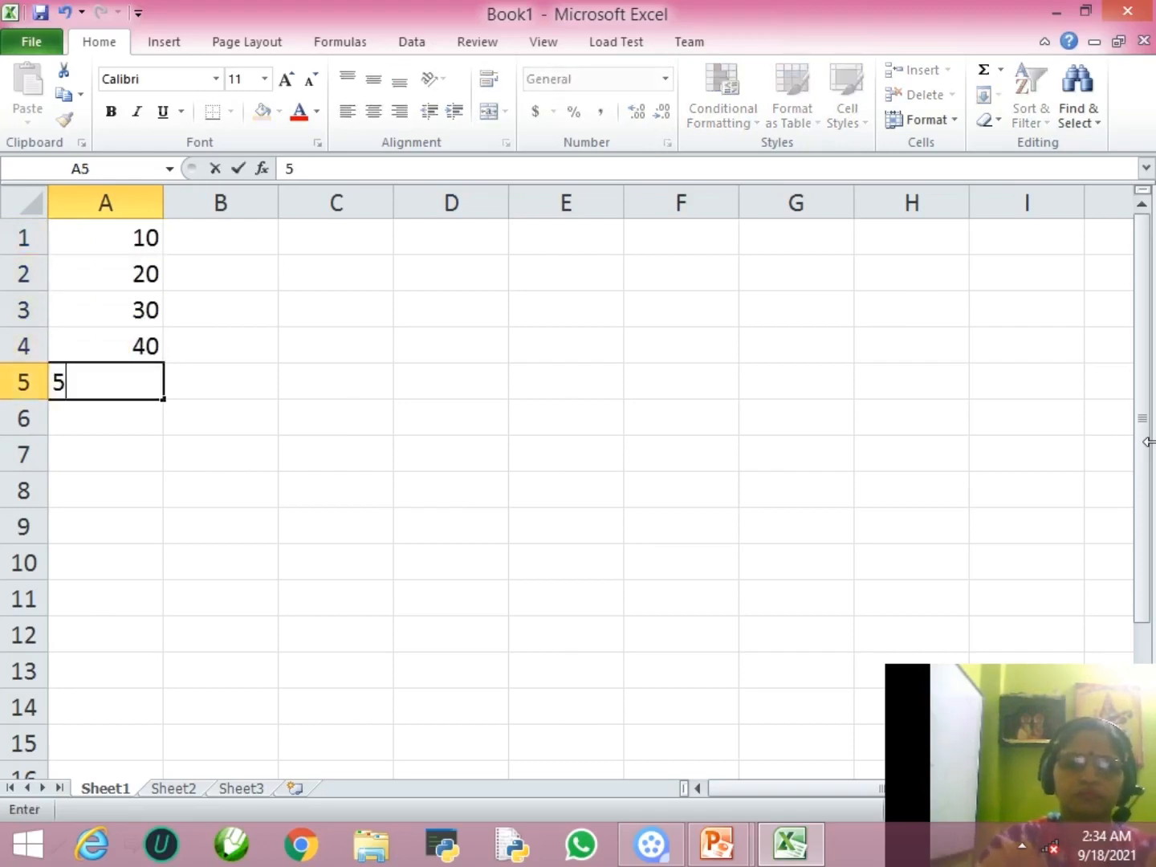
text(0)
key(Return)
text(60)
key(Return)
text(70)
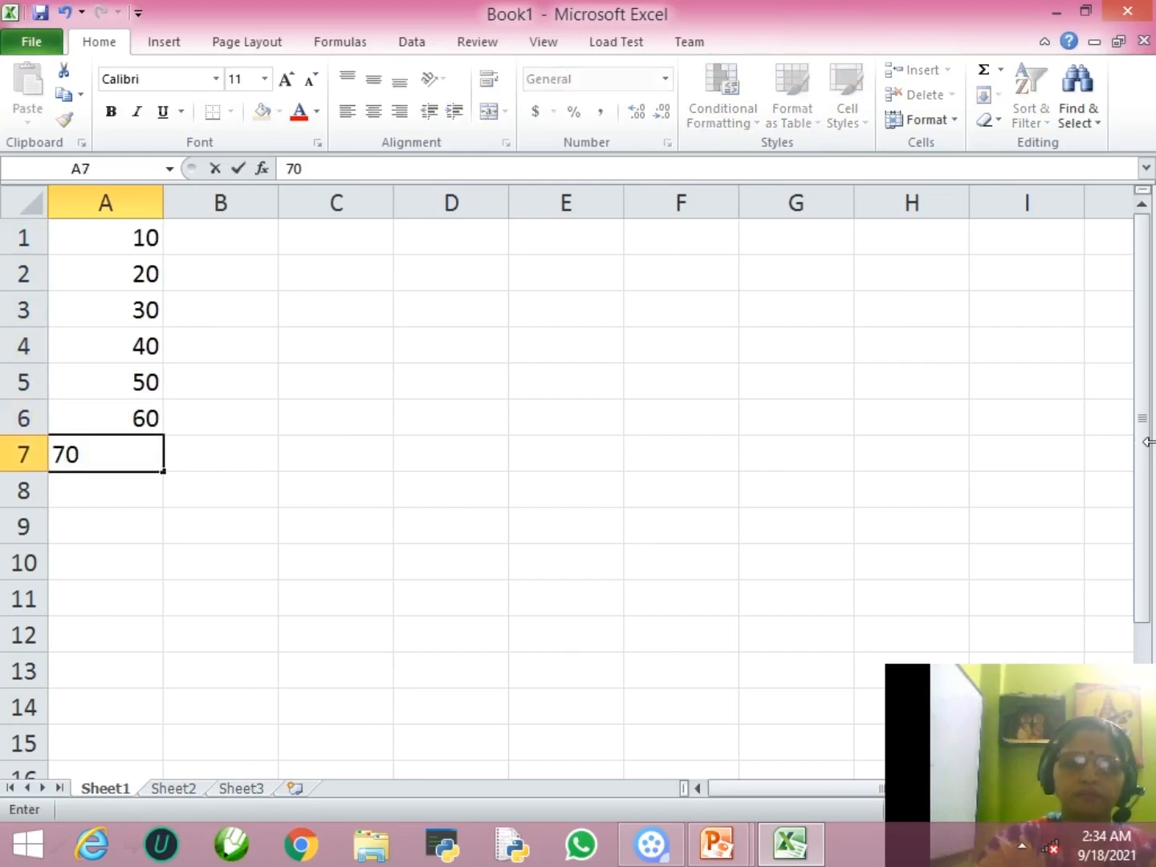
key(Return)
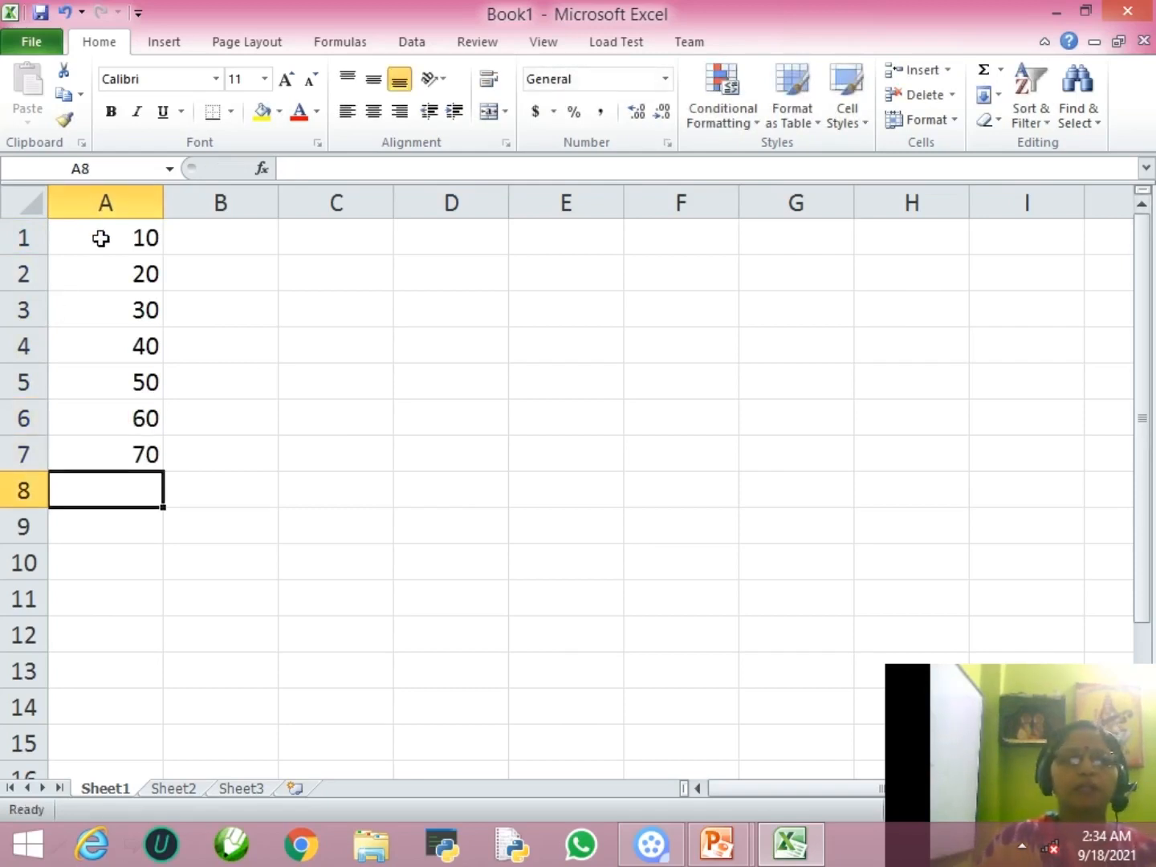
Check the entry in each cell of the number column from A1 to A7.
click(100, 238)
click(106, 272)
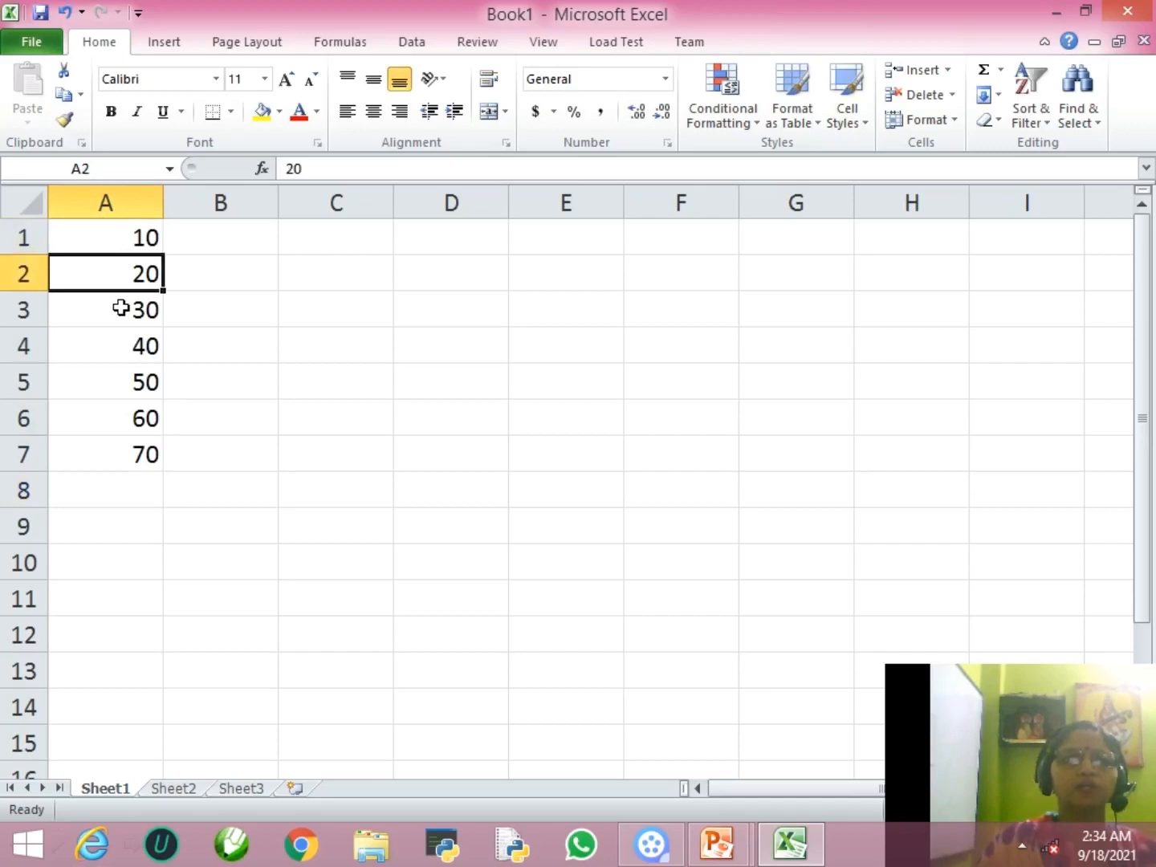
click(120, 310)
click(110, 348)
click(119, 392)
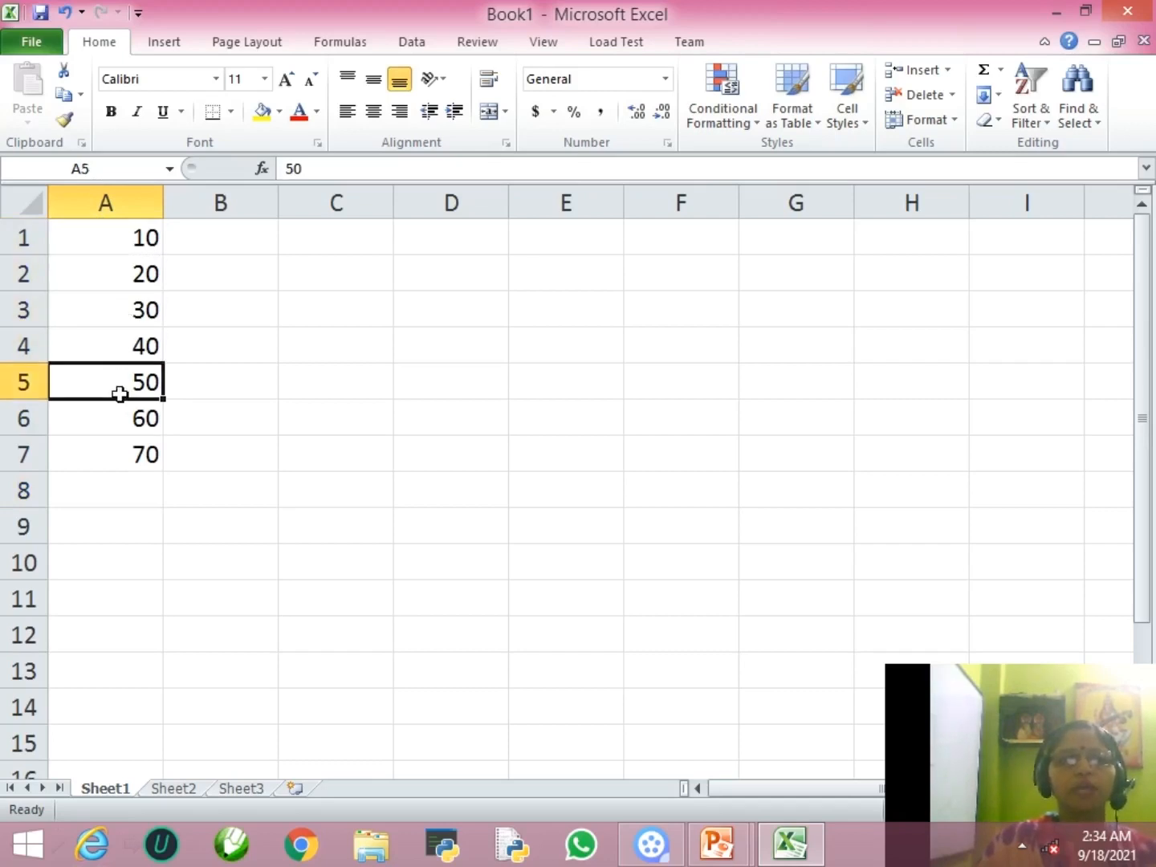
click(120, 417)
click(93, 454)
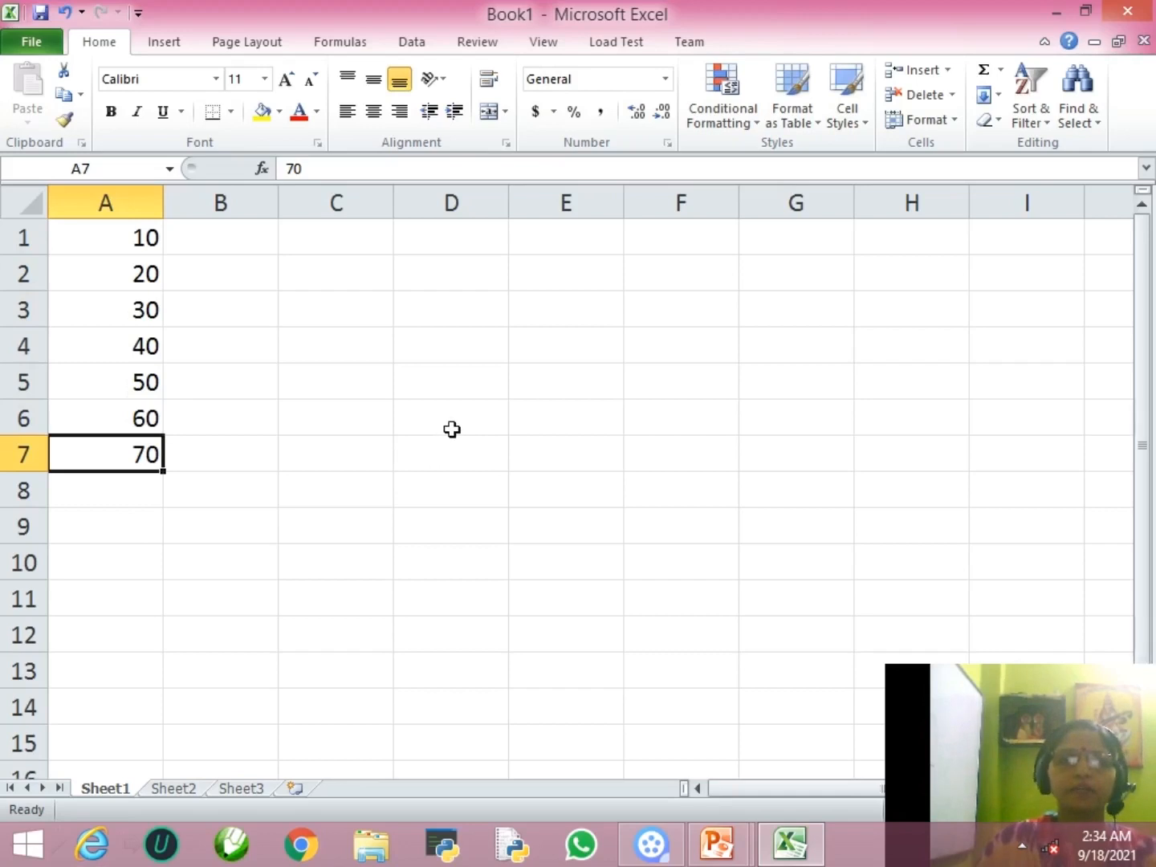
Total the numbers in A1:A7 in cell A8 with AutoSum.
ctrl+scroll(452, 430, down, 1)
ctrl+scroll(480, 418, up, 2)
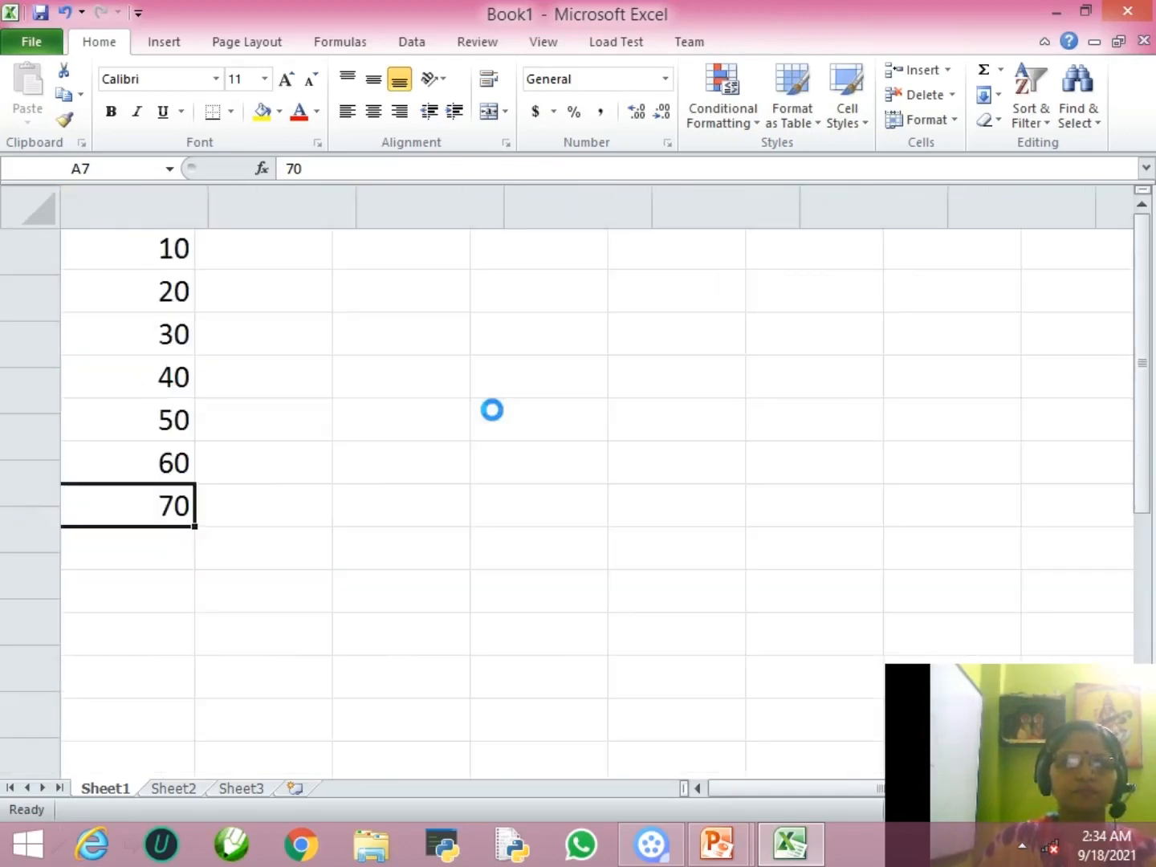
ctrl+scroll(491, 410, up, 2)
ctrl+scroll(493, 411, up, 1)
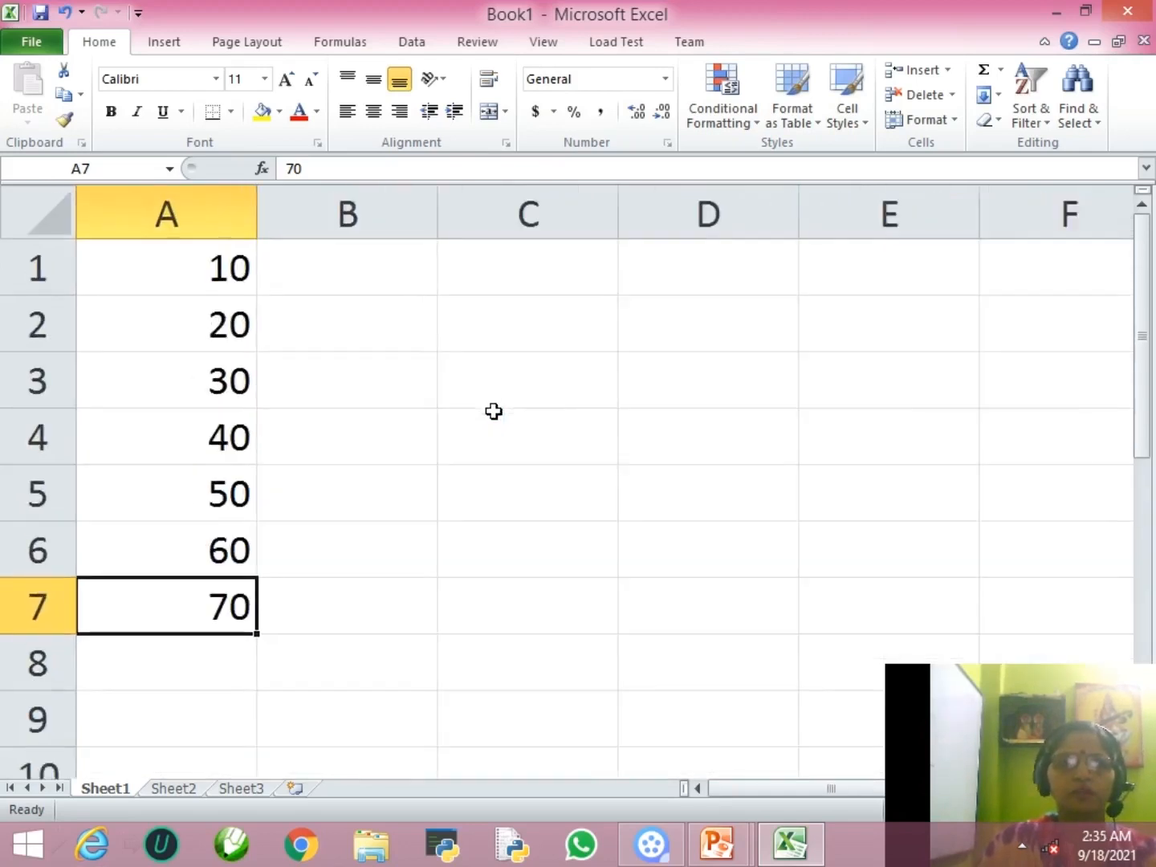
key(Return)
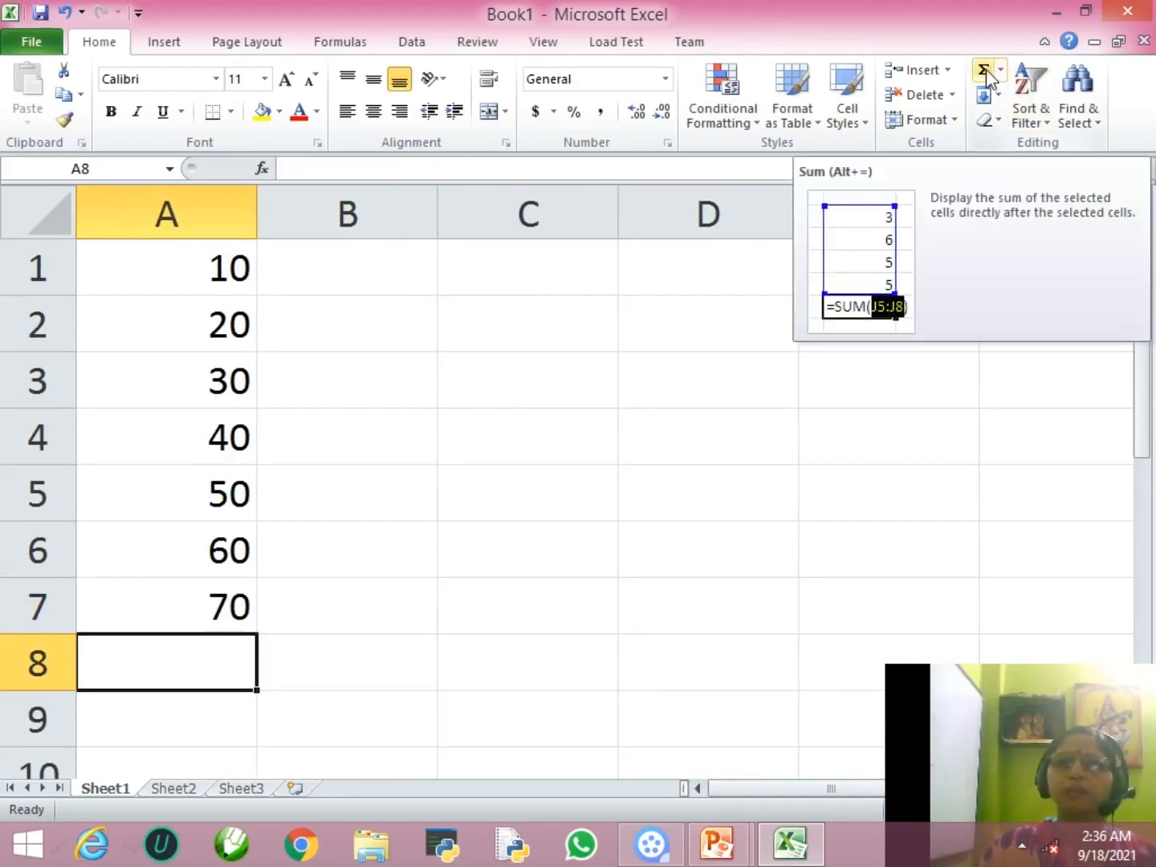
click(985, 68)
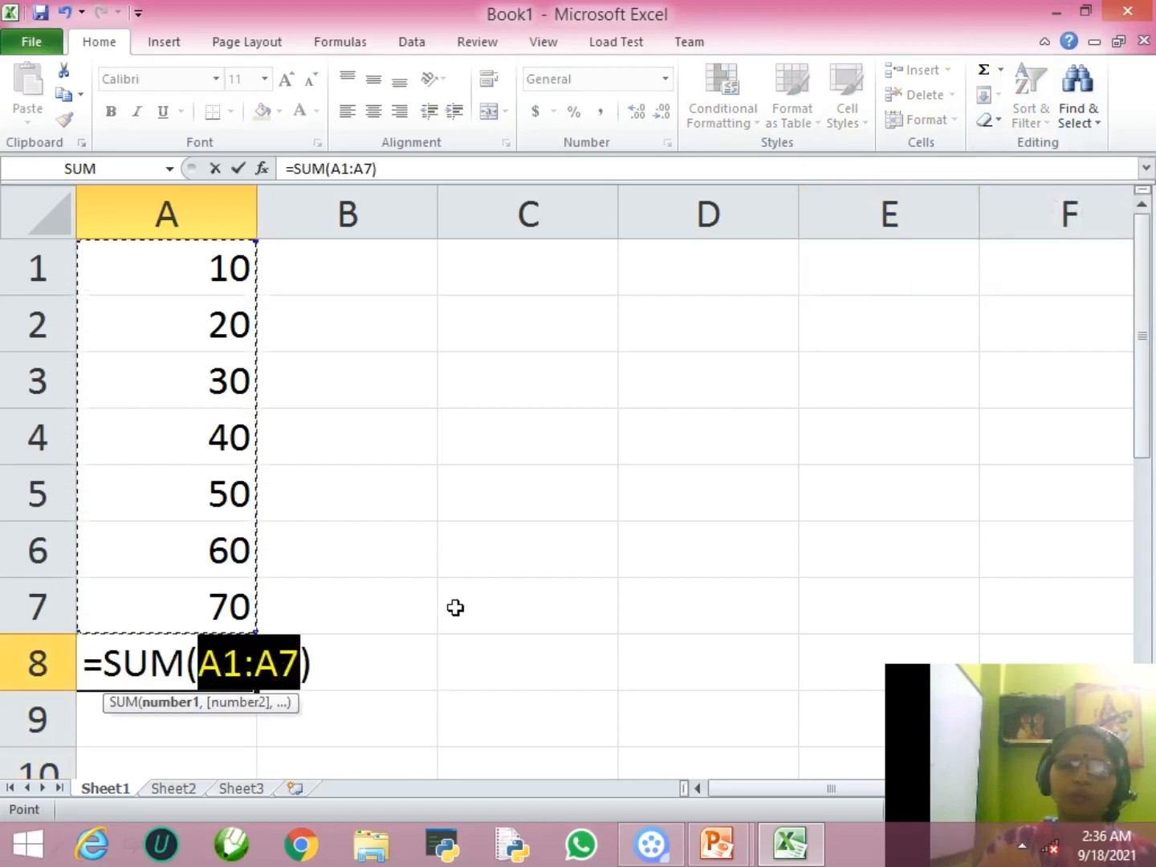
key(Return)
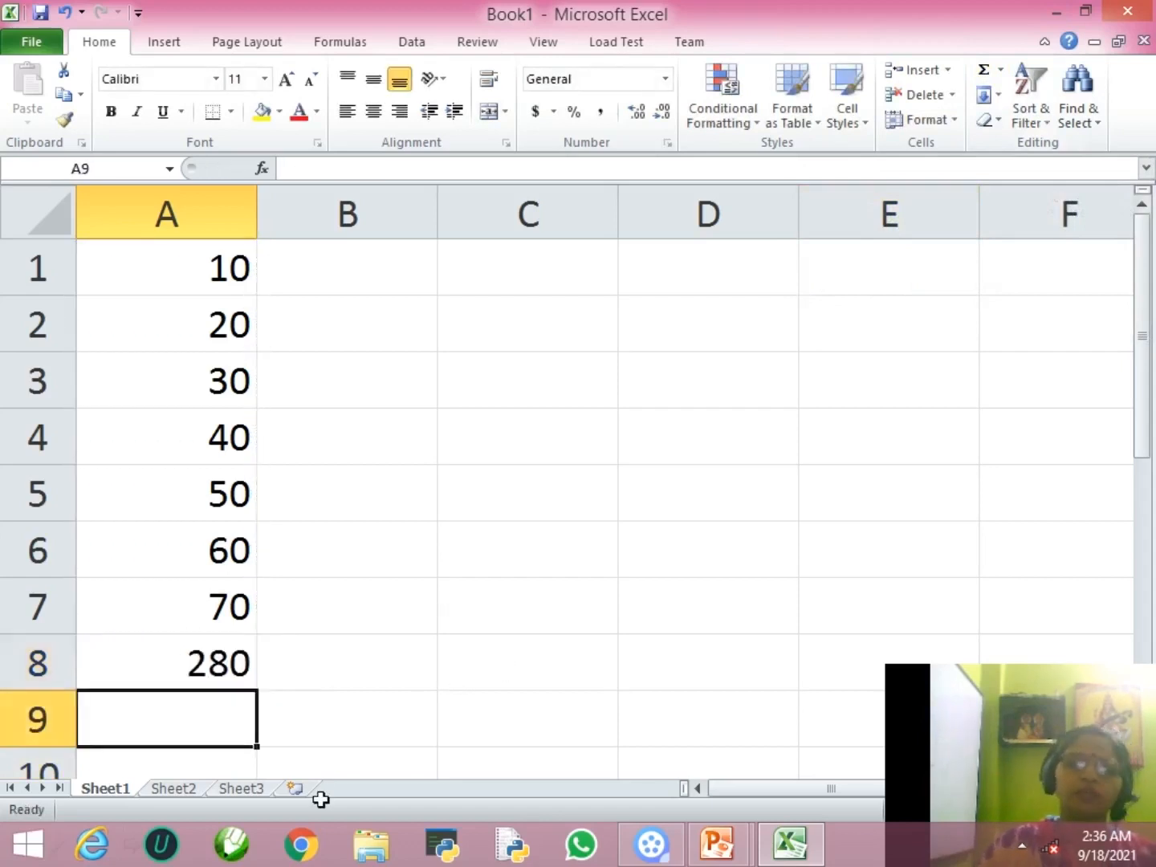
Inspect the sum formula in cell A8 and its referenced range, keeping the formula as it is.
click(163, 663)
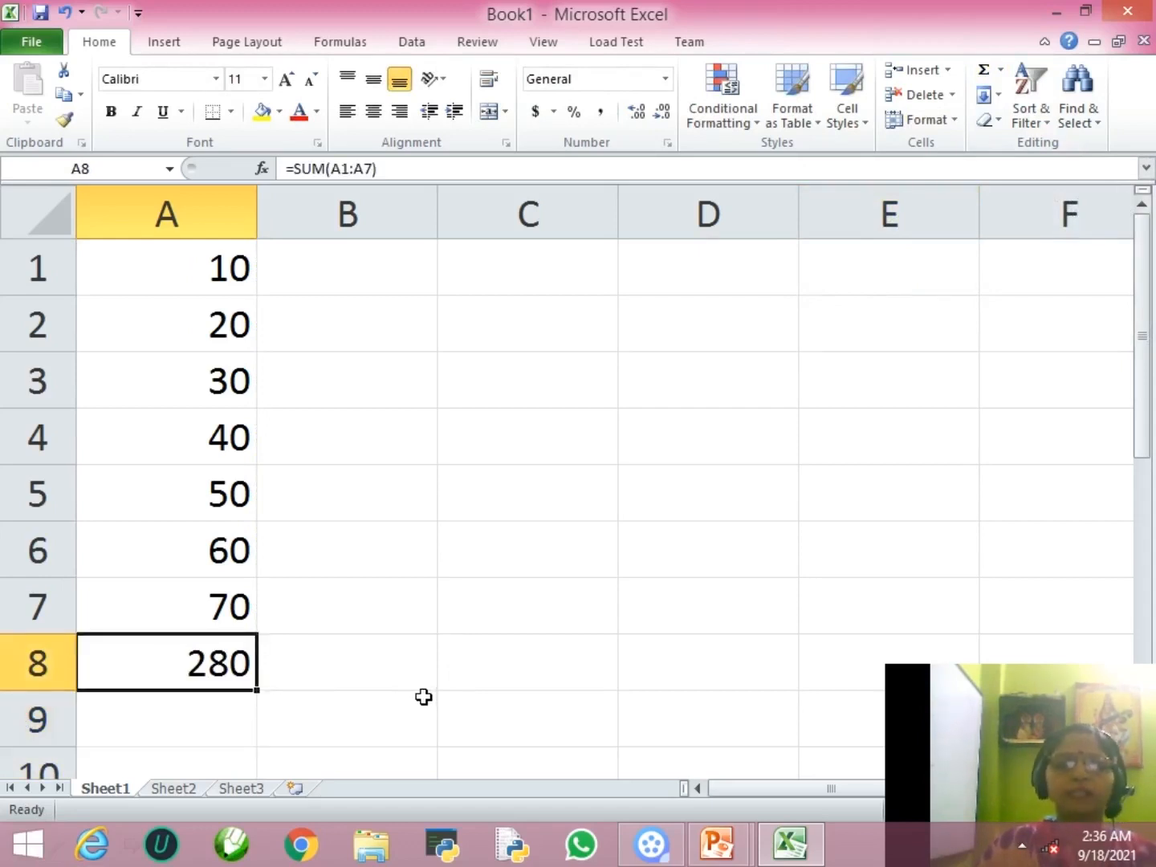
key(F2)
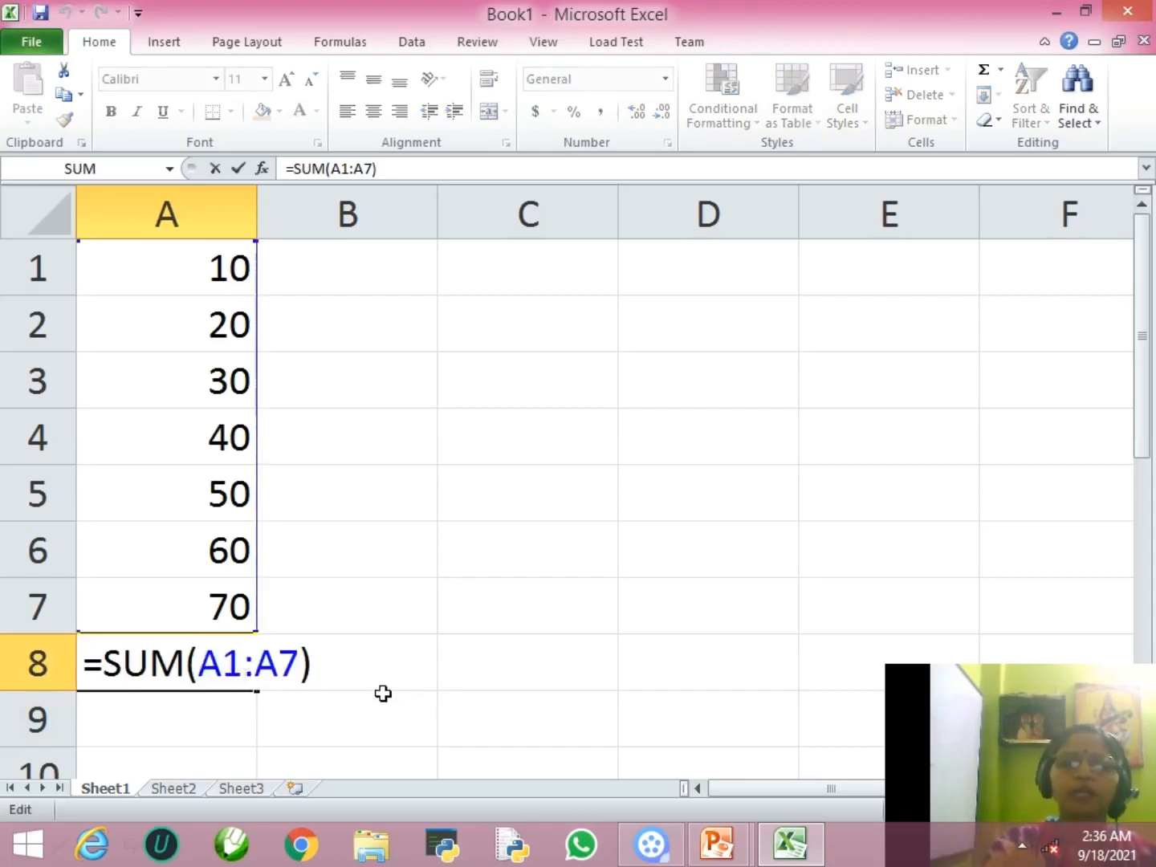
key(Return)
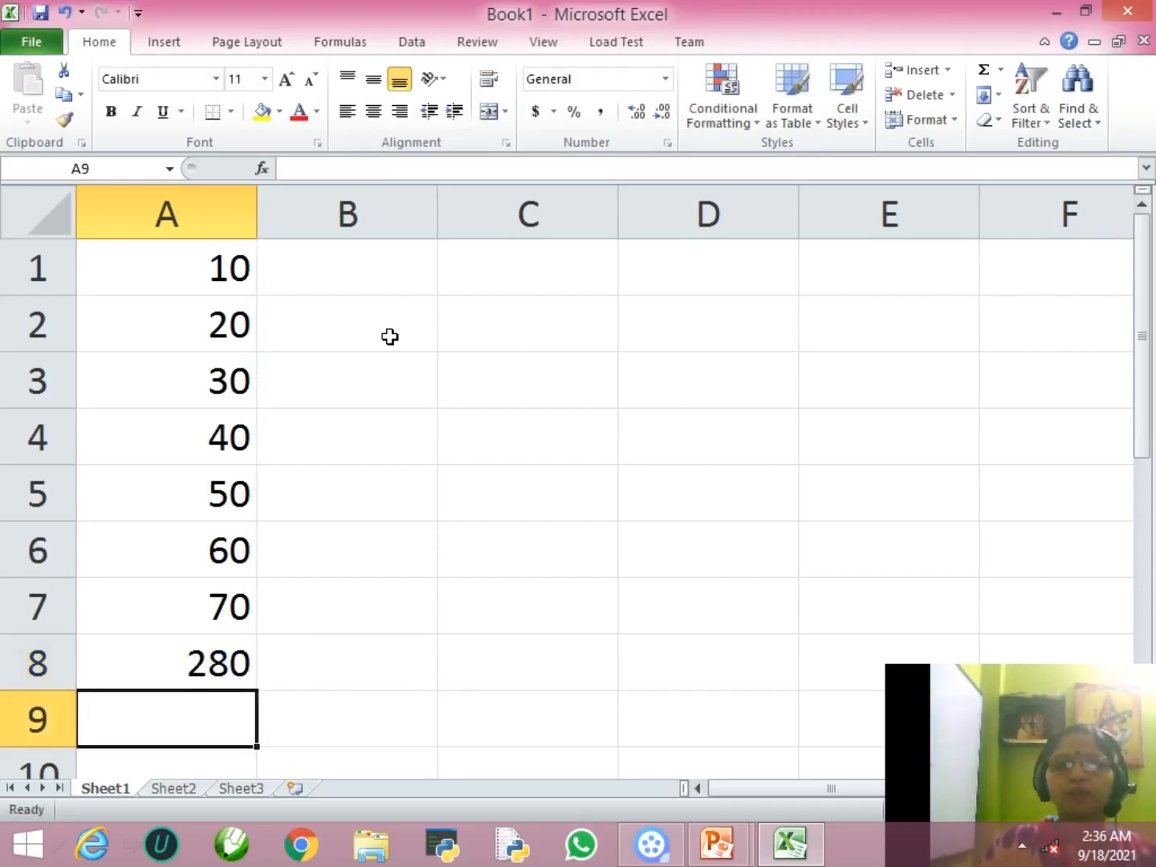
Enter the formula =10+20+30+40+50+60+70 in cell C2.
click(512, 326)
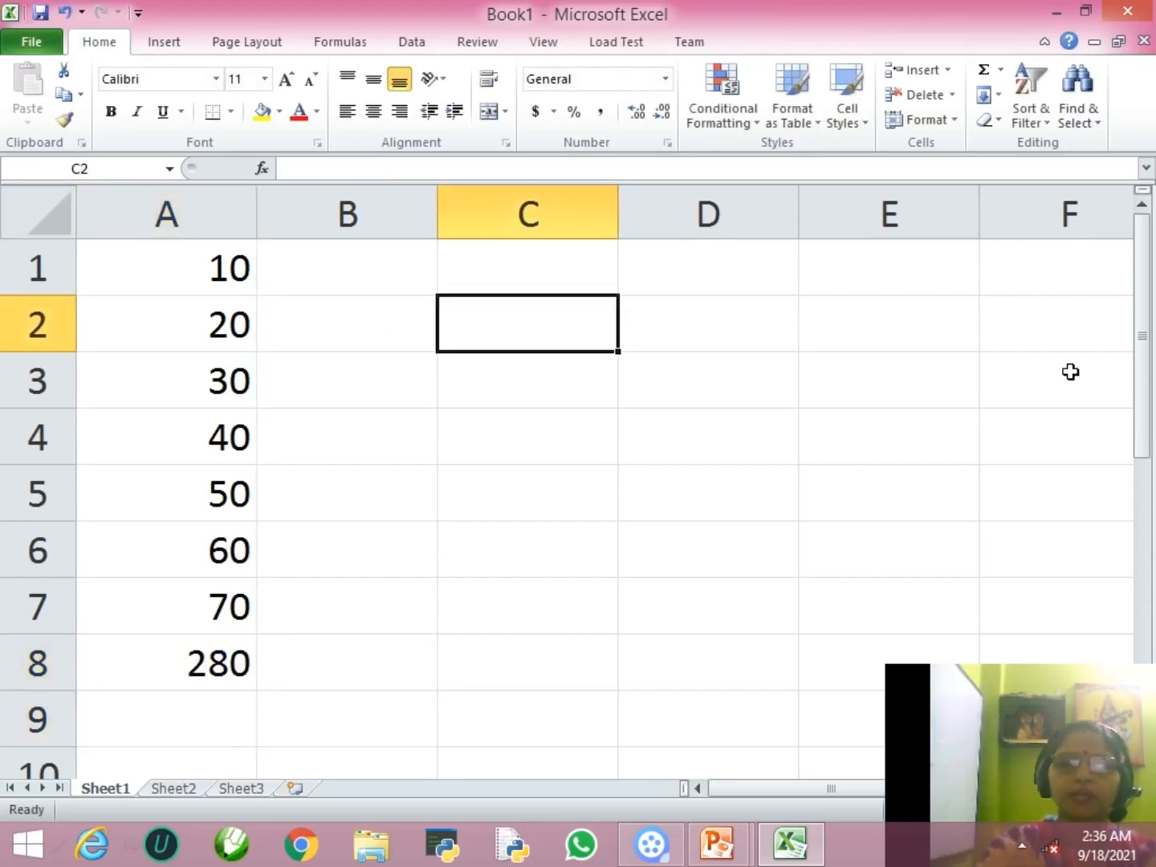
text(=)
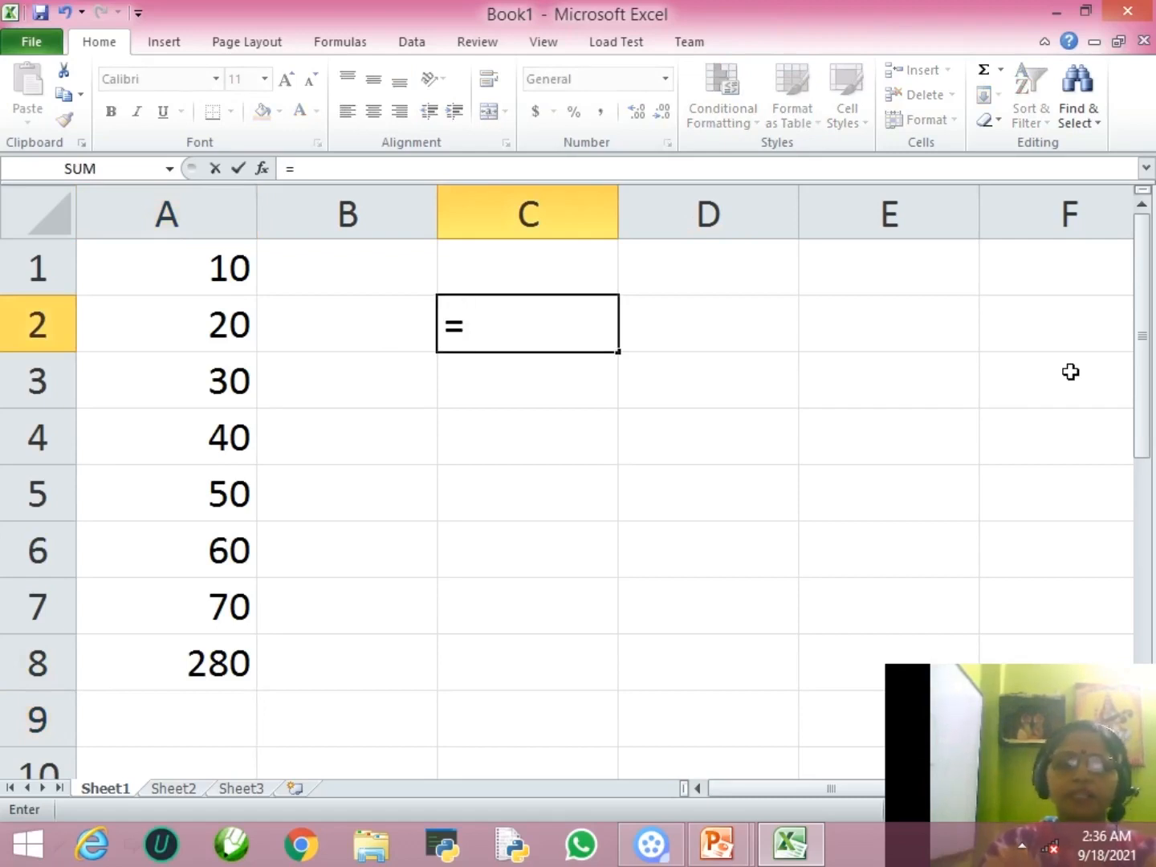
text(10)
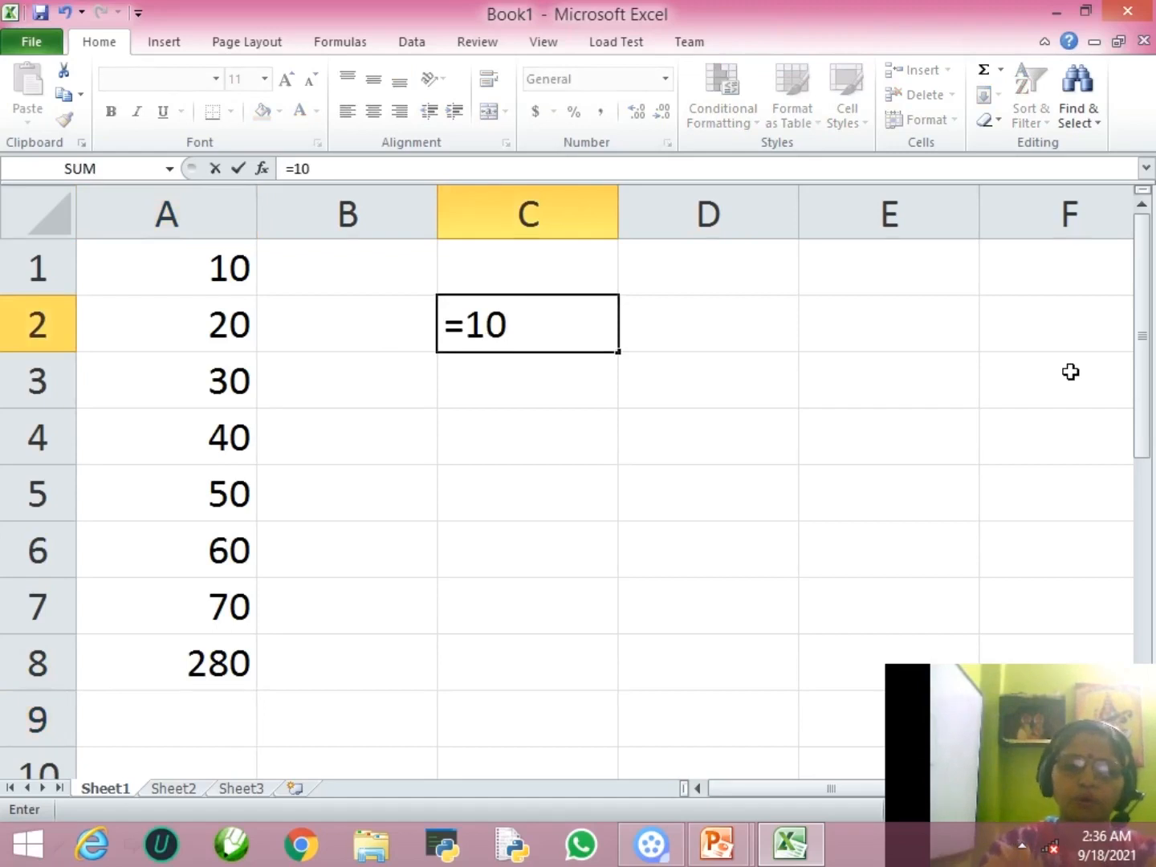
text(+20+30+4)
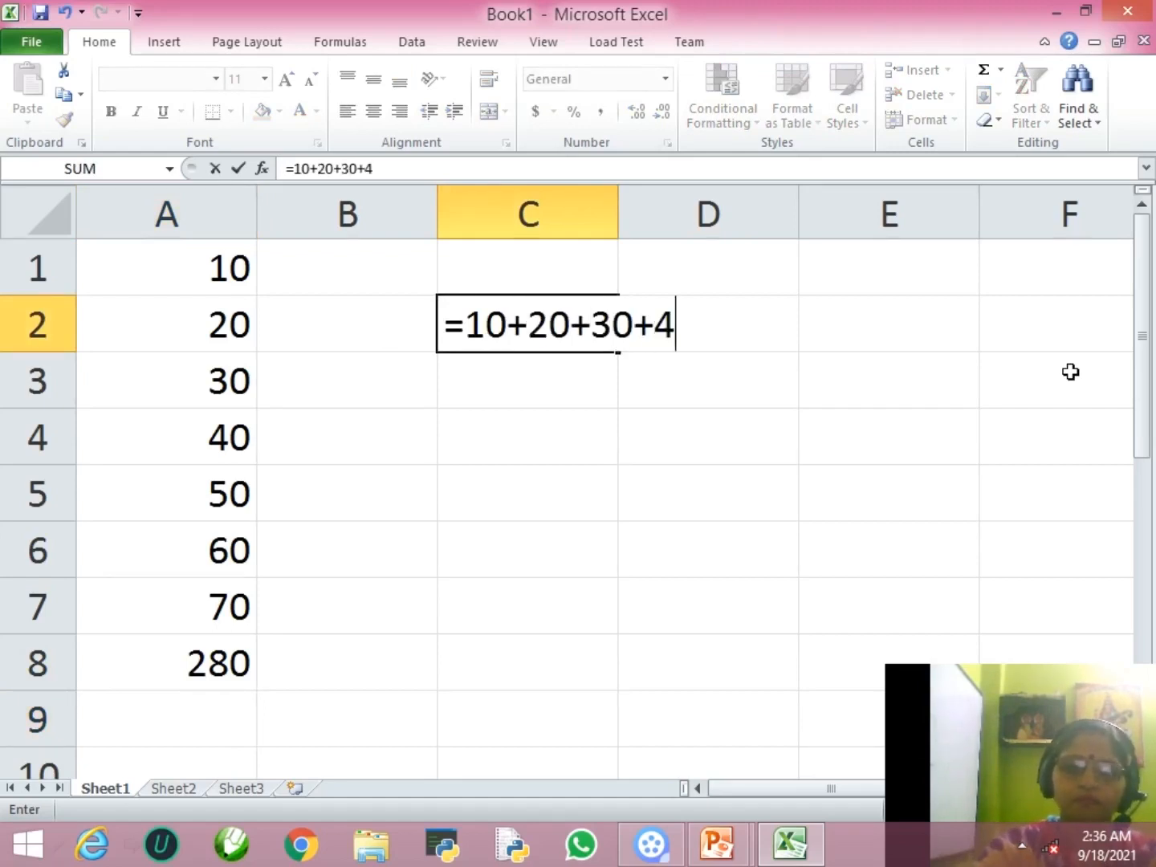
text(0+5)
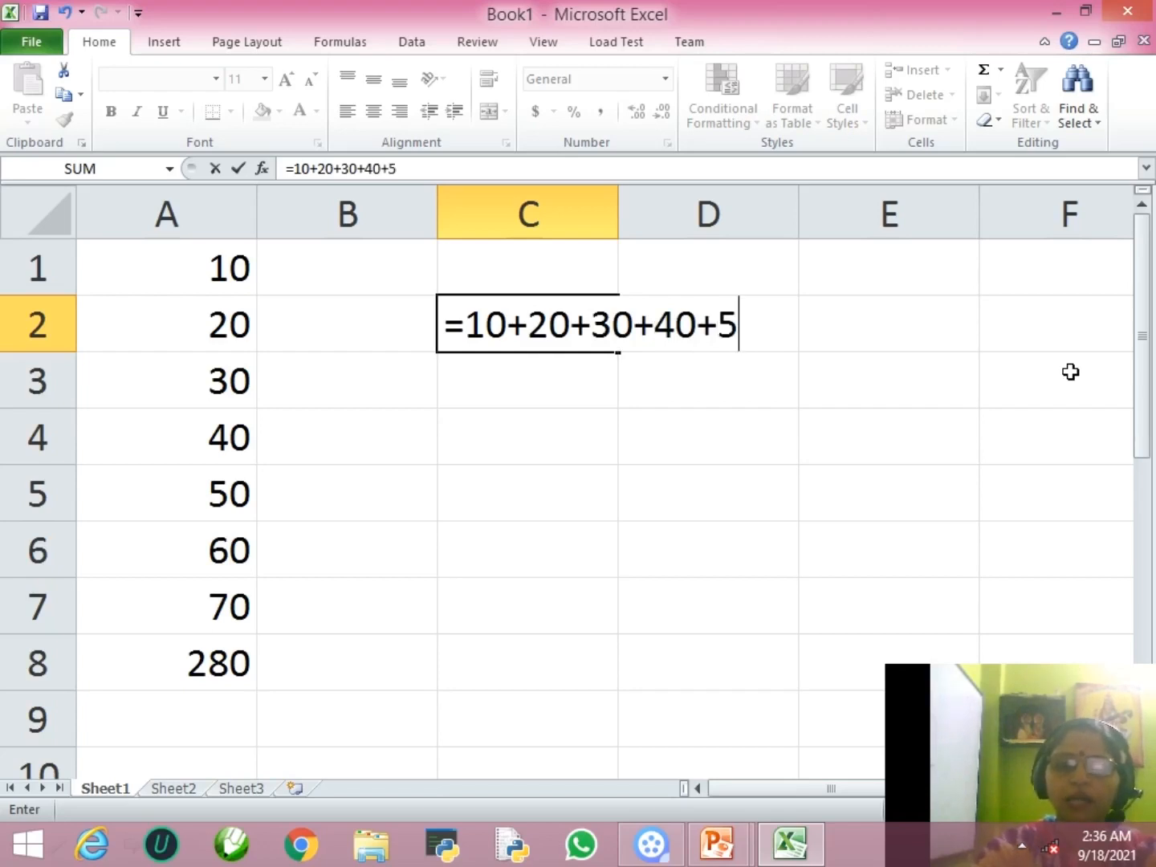
text(0+60)
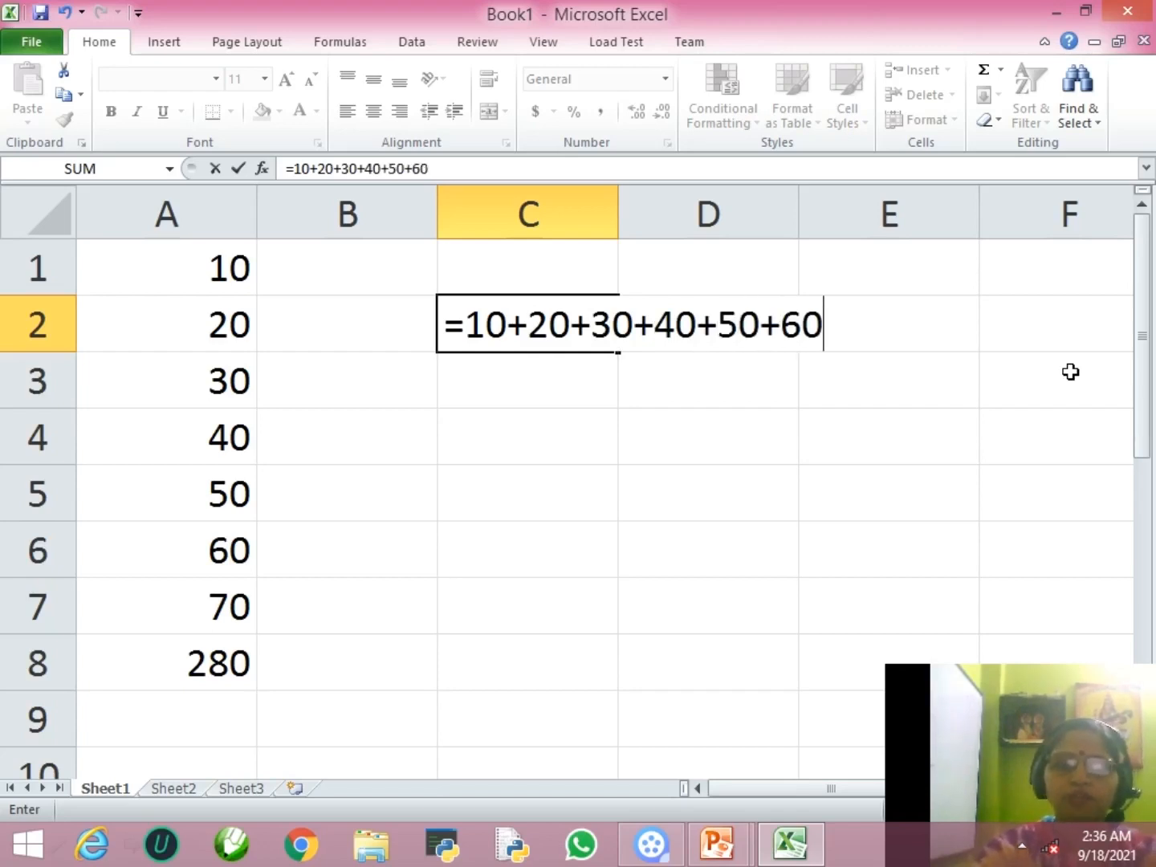
text(+70)
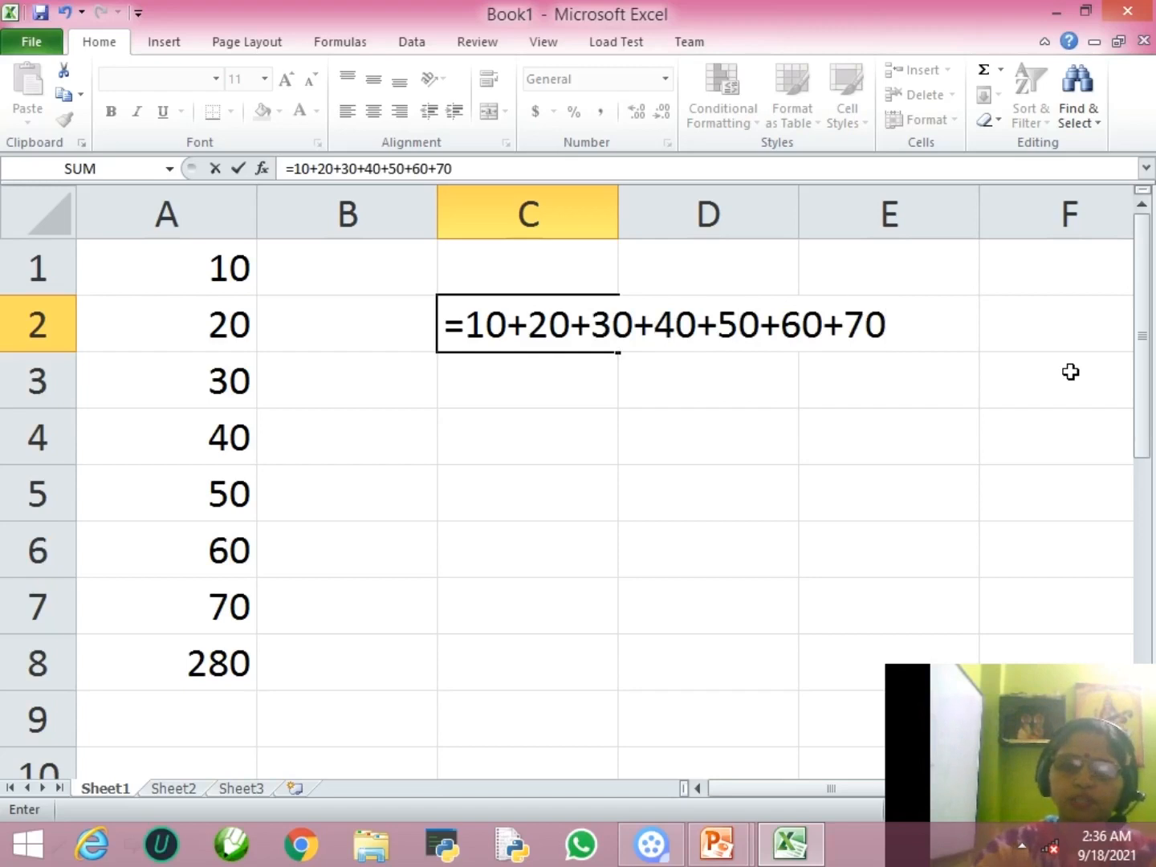
key(Return)
Enclose the whole addition in cell C2 in parentheses so the formula reads =(10+20+30+40+50+60+70).
key(Up)
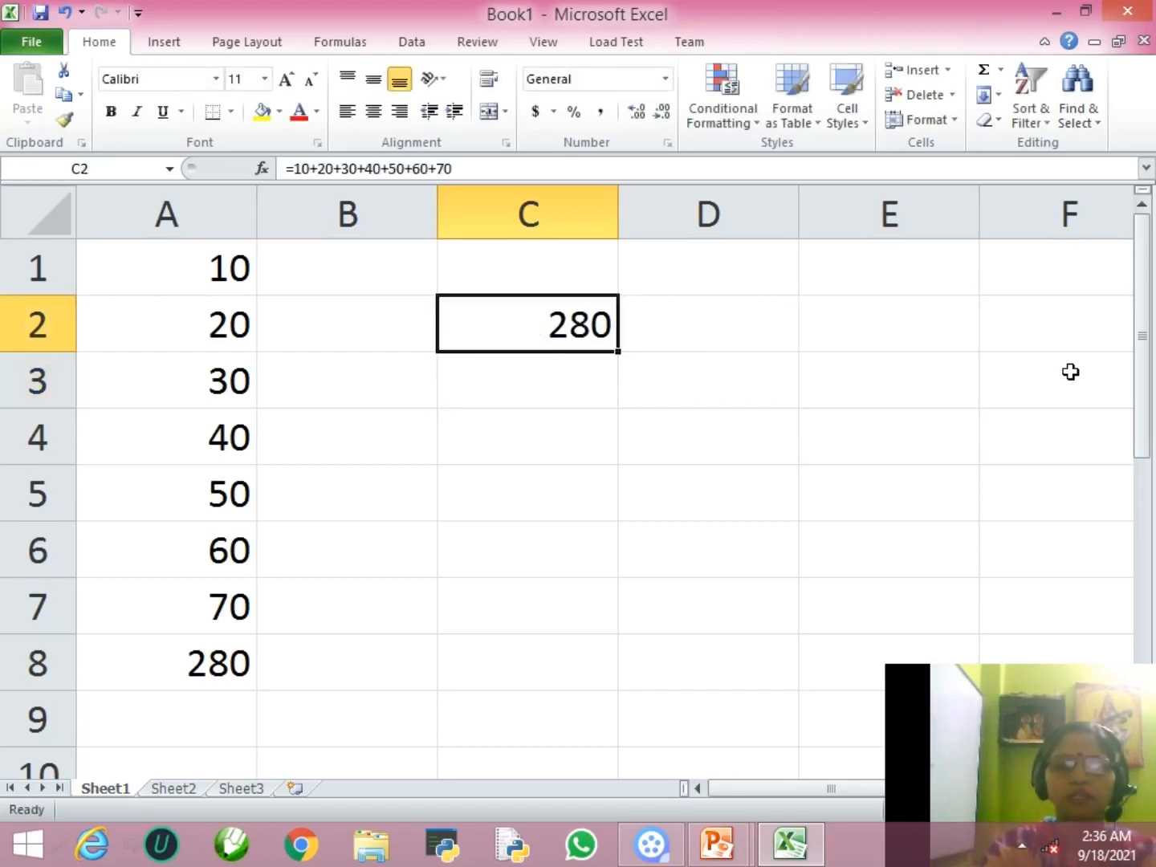
key(F2)
text())
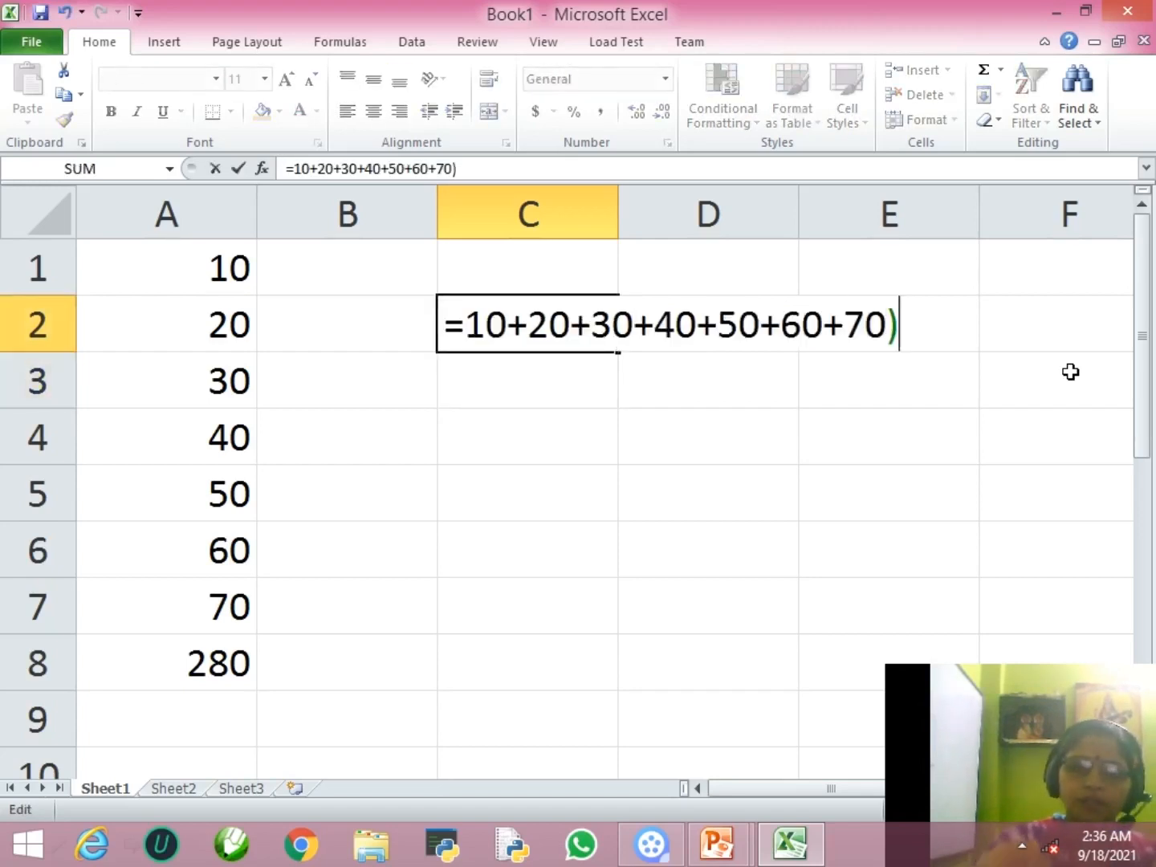
key(Left)
key(Left)
key(Left)
key(Left)
key(Left)
key(Left)
key(Left)
key(Left)
key(Left)
key(Left)
key(Left)
key(Left)
key(Left)
key(Left)
key(Left)
key(Left)
key(Left)
key(Left)
key(Left)
key(Left)
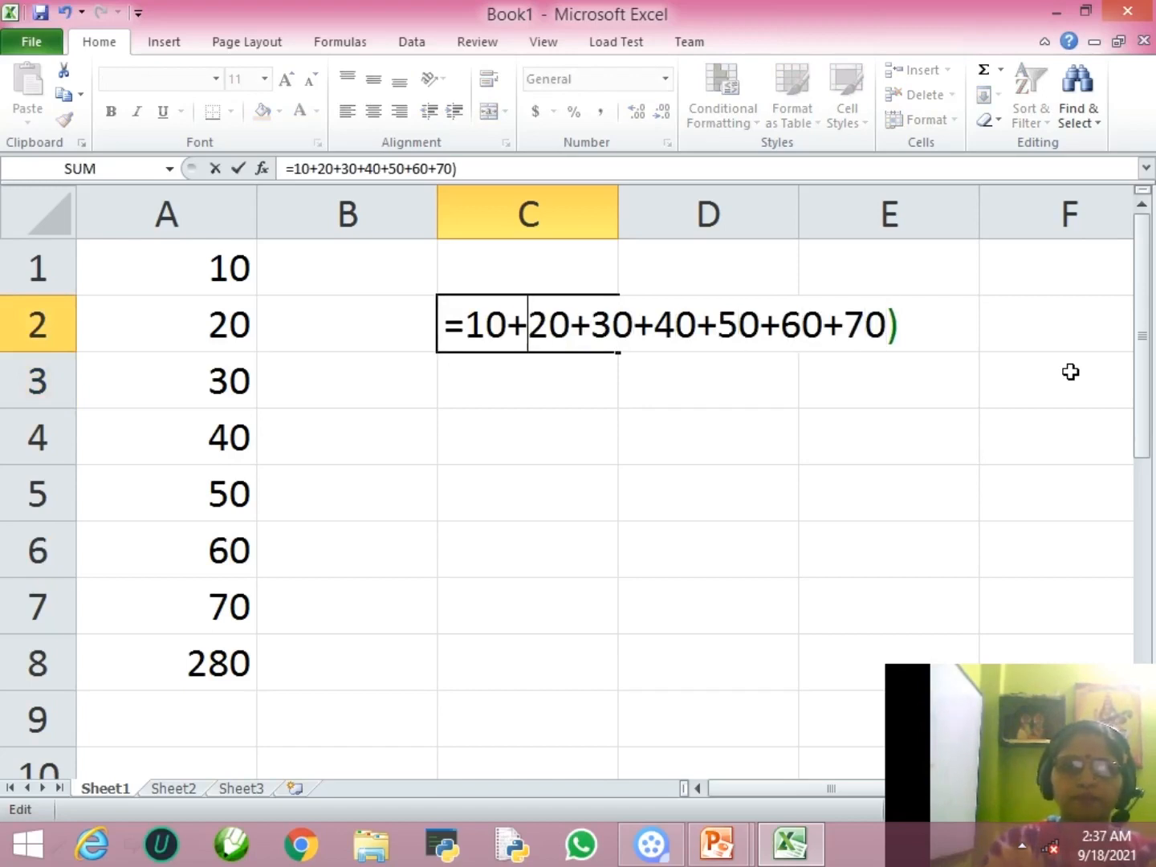
text(()
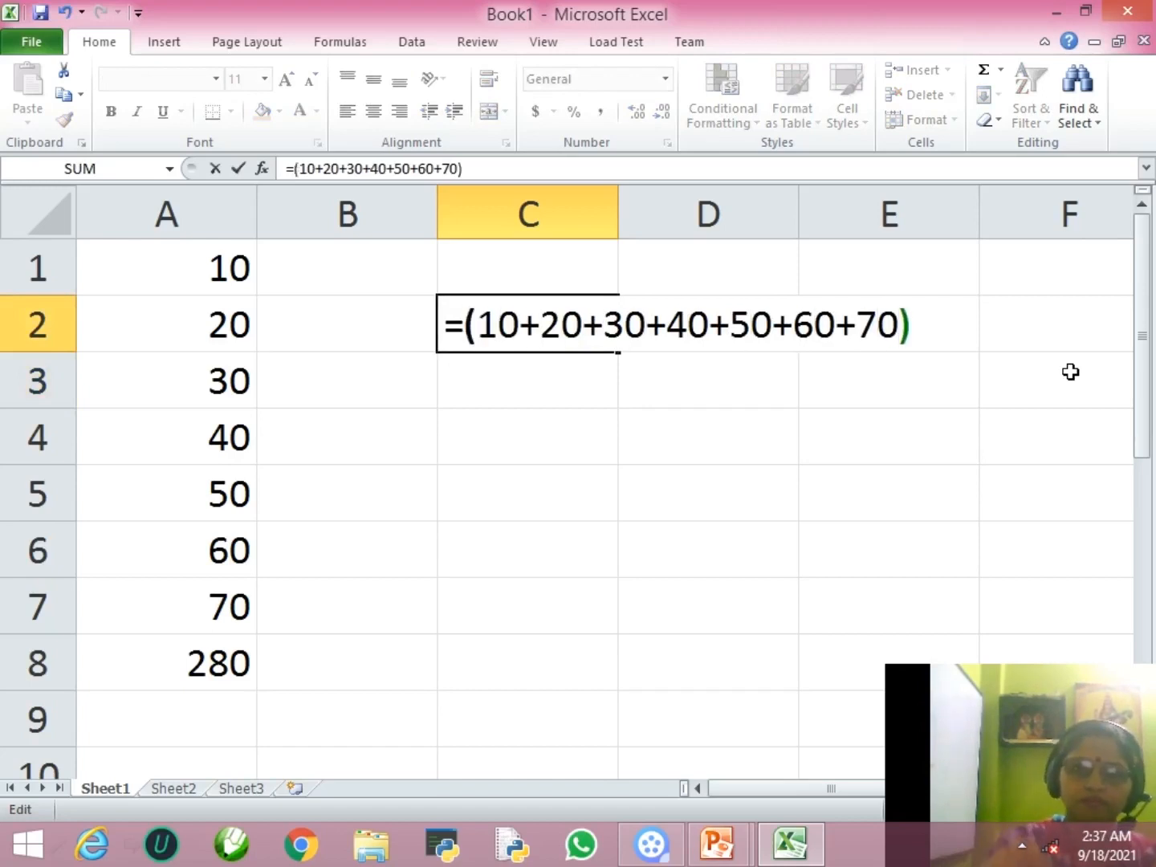
key(Return)
key(Up)
key(F2)
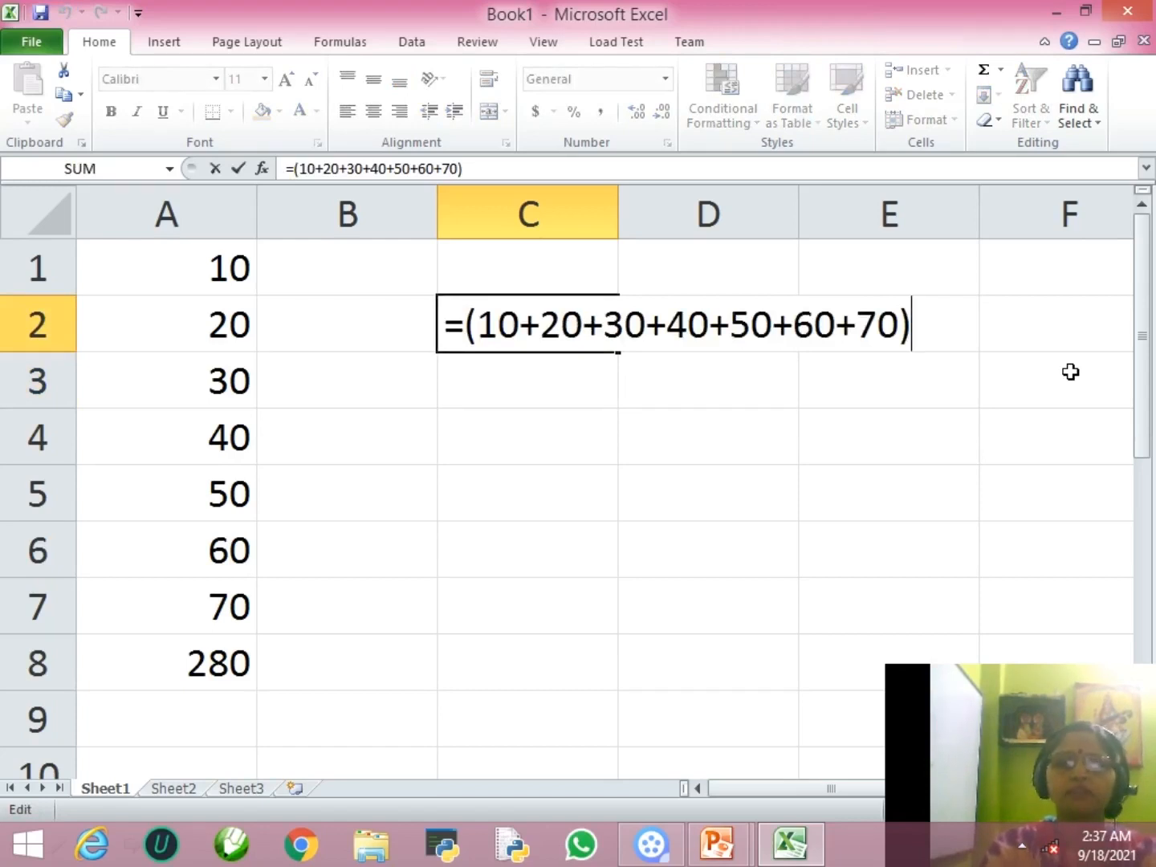
key(Return)
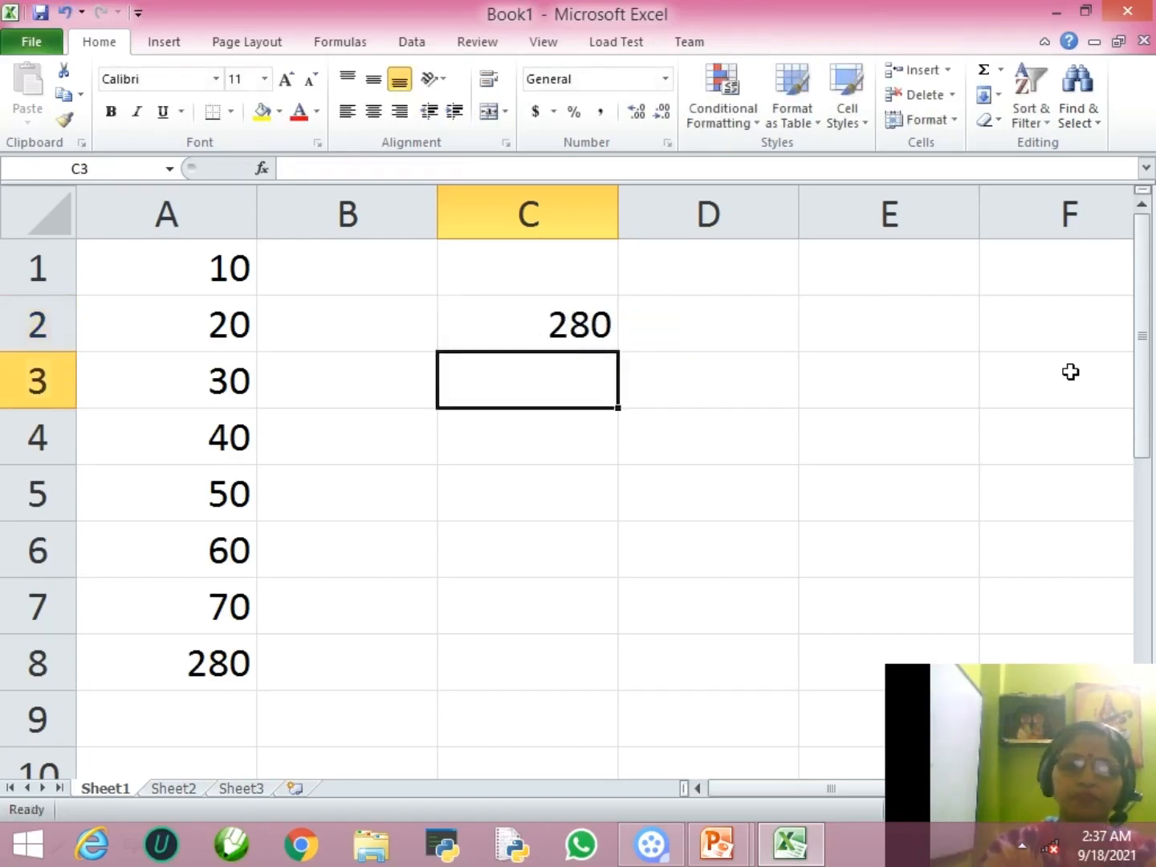
Change the last number in cell C2's addition formula to 700.
key(Up)
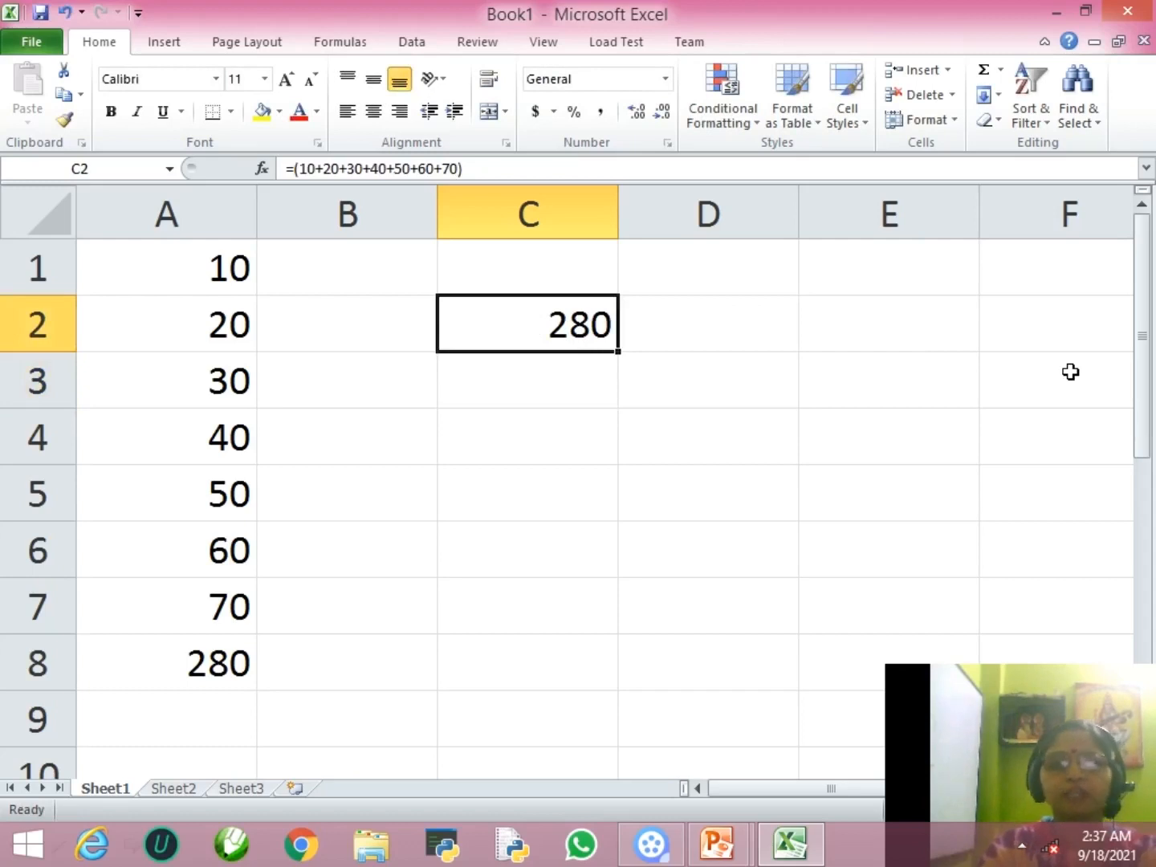
key(F2)
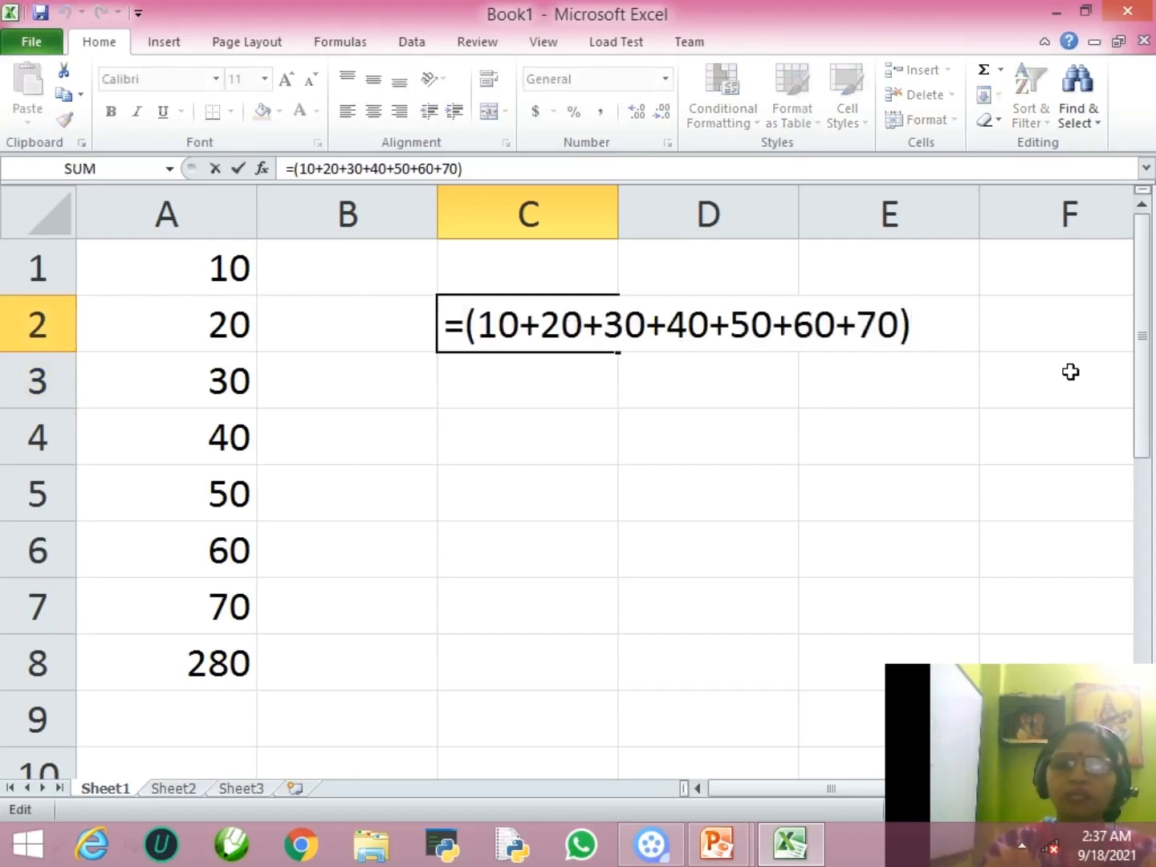
key(Left)
key(Left)
key(Right)
text(0)
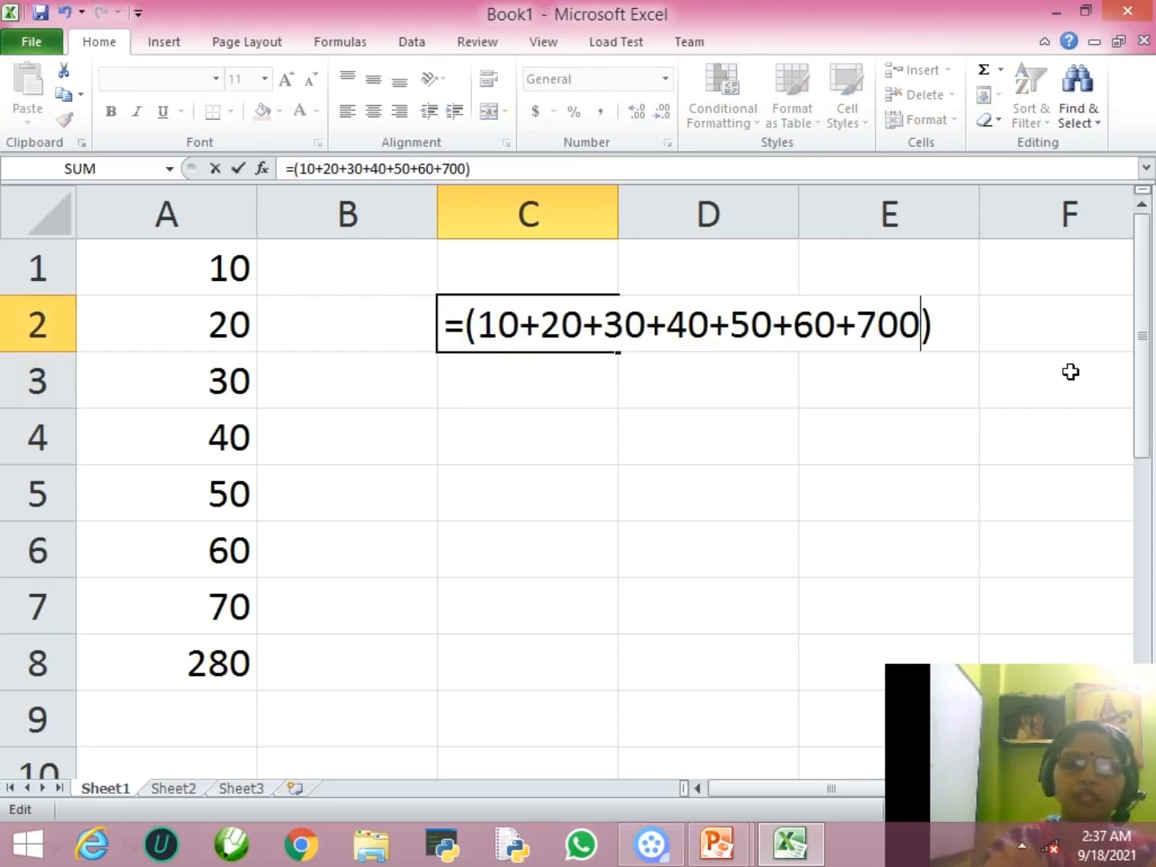
key(Return)
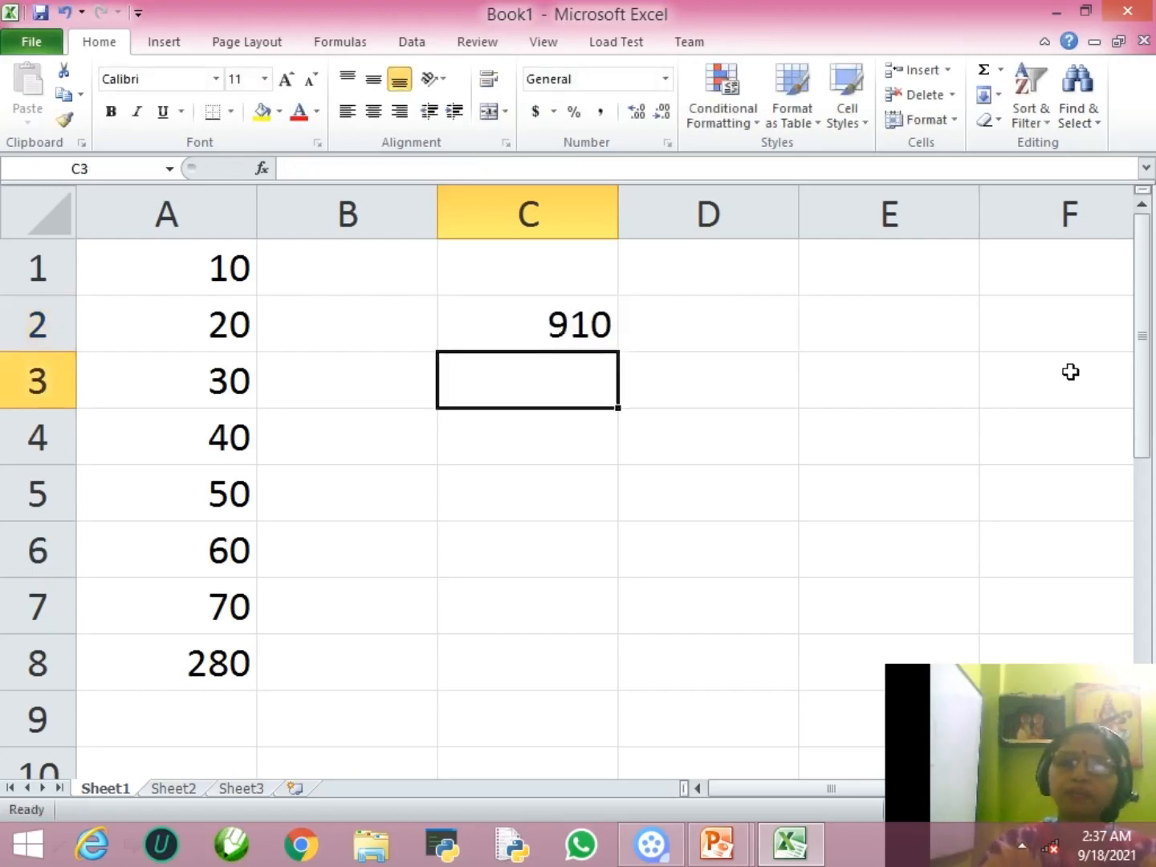
Enter the formula =sum(A1,A2,A3,A4,A5,A6,A7) in cell C3 and review its cell references.
key(Up)
key(Down)
text(=)
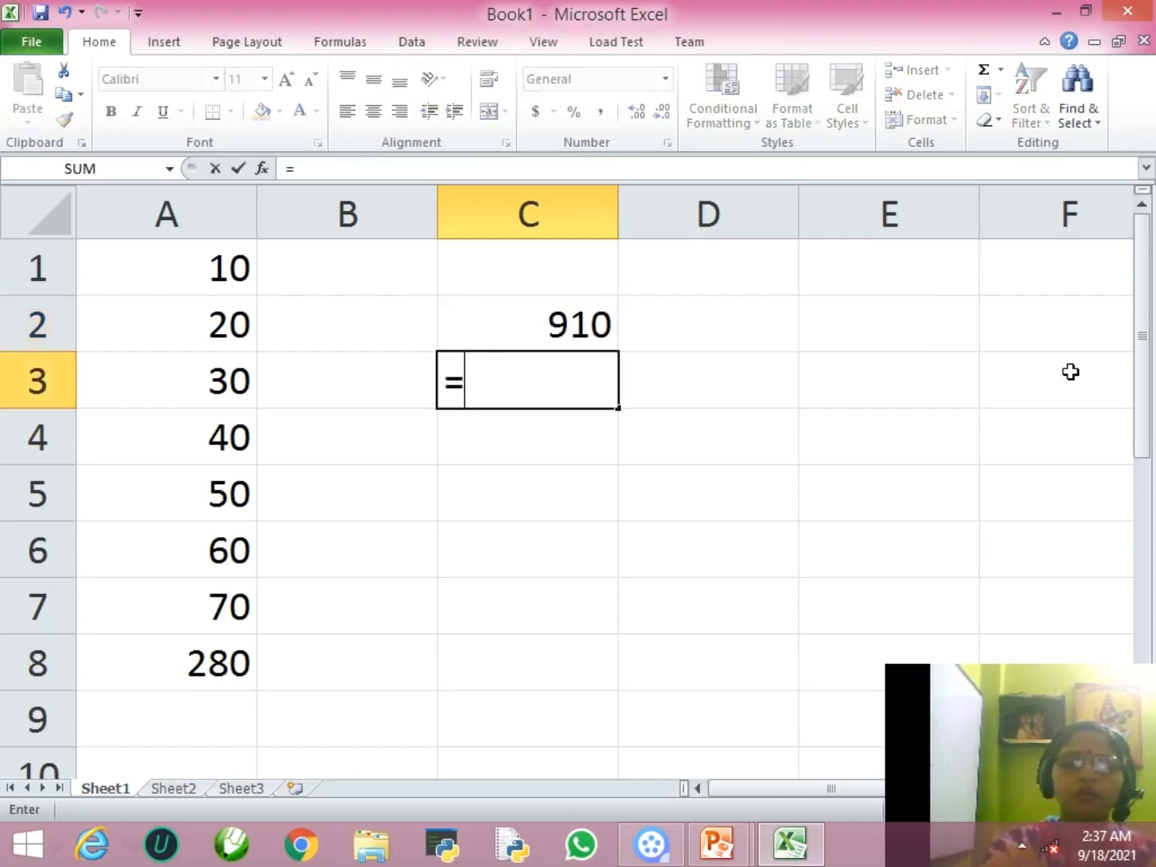
text(s)
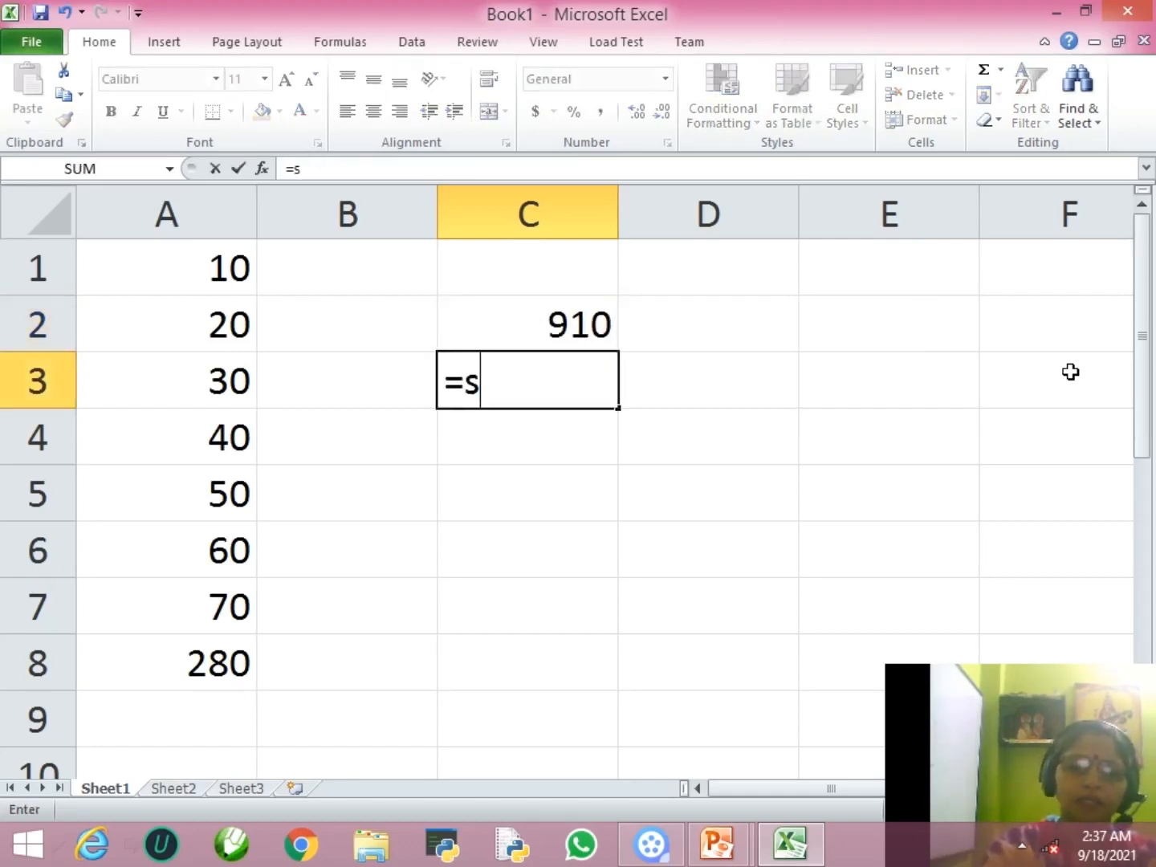
text(um()
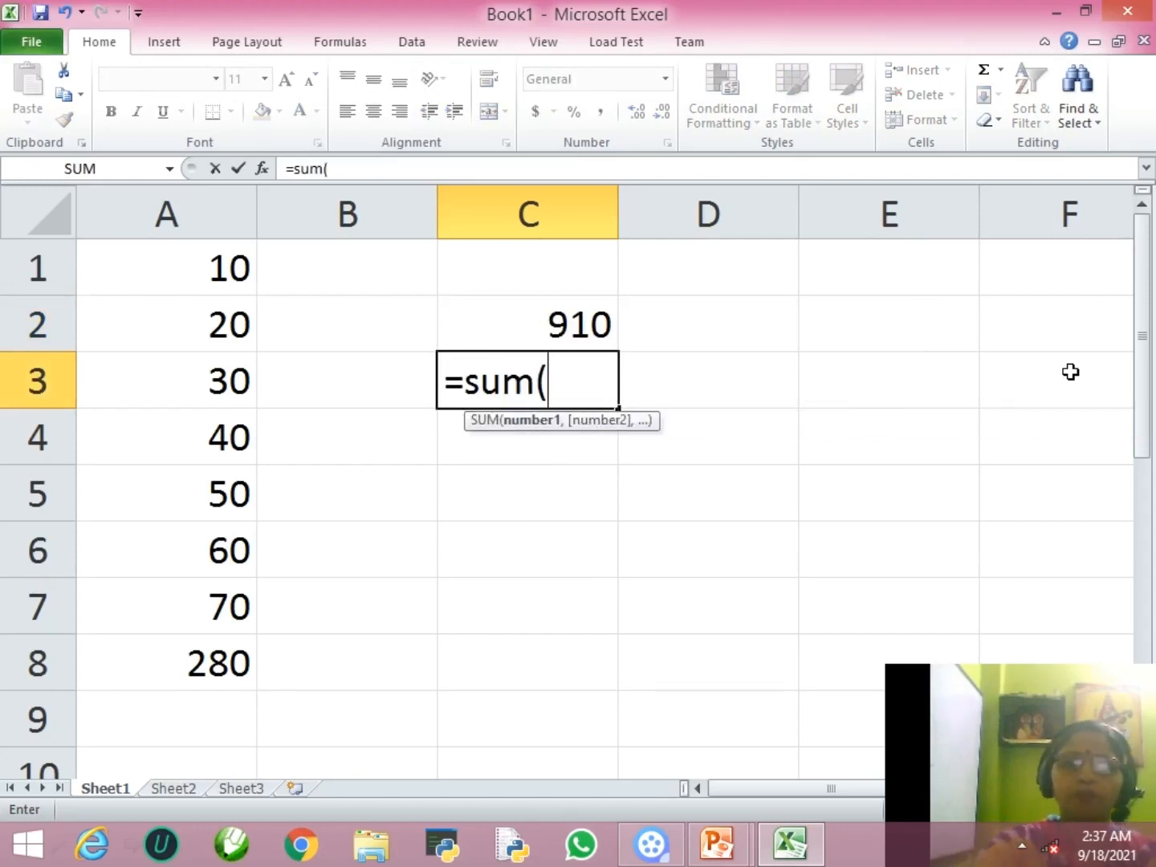
click(174, 263)
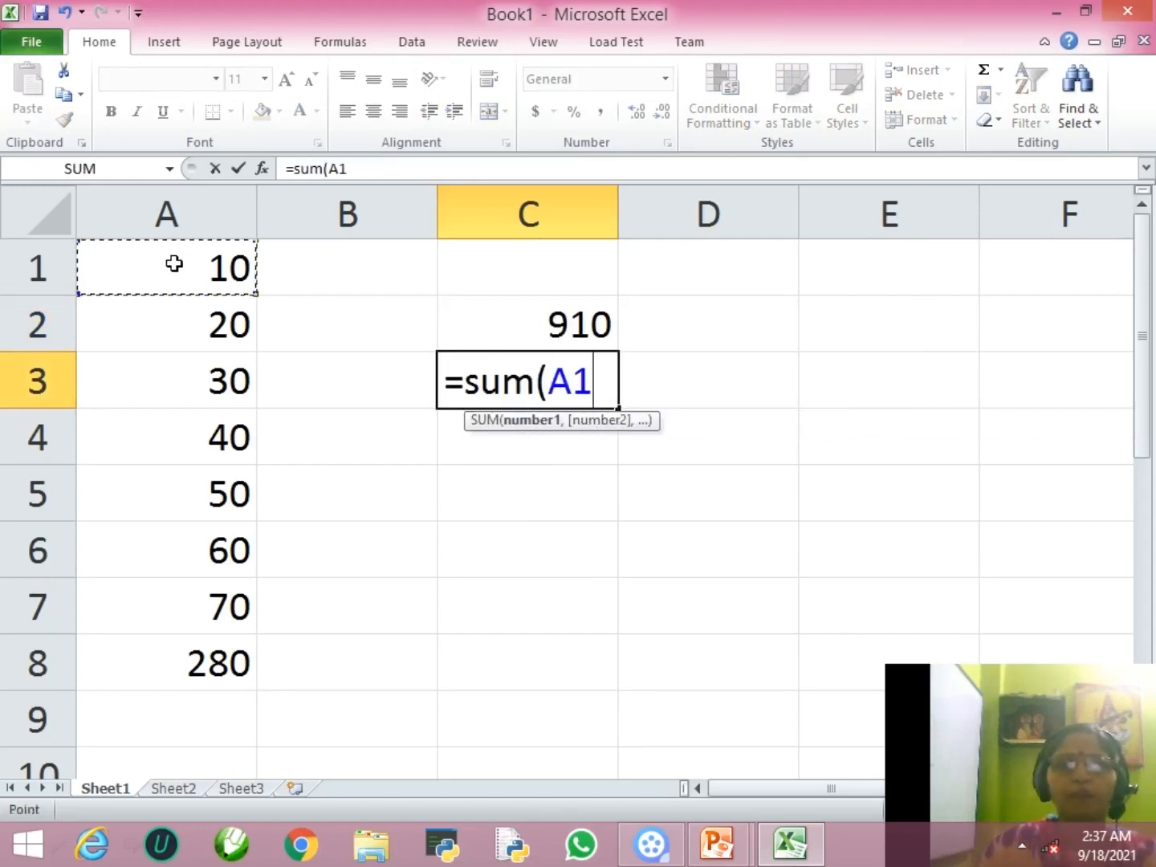
text(,)
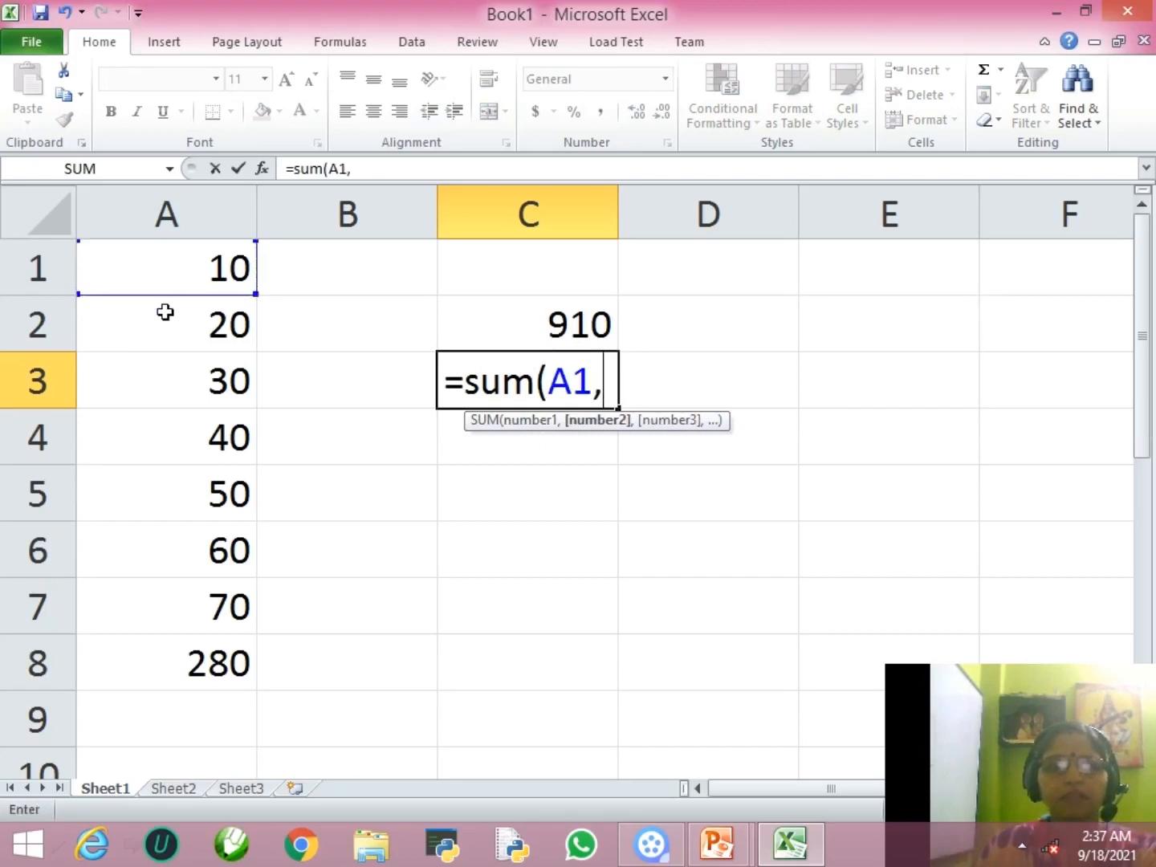
click(164, 314)
text(,)
click(185, 386)
text(,)
click(186, 438)
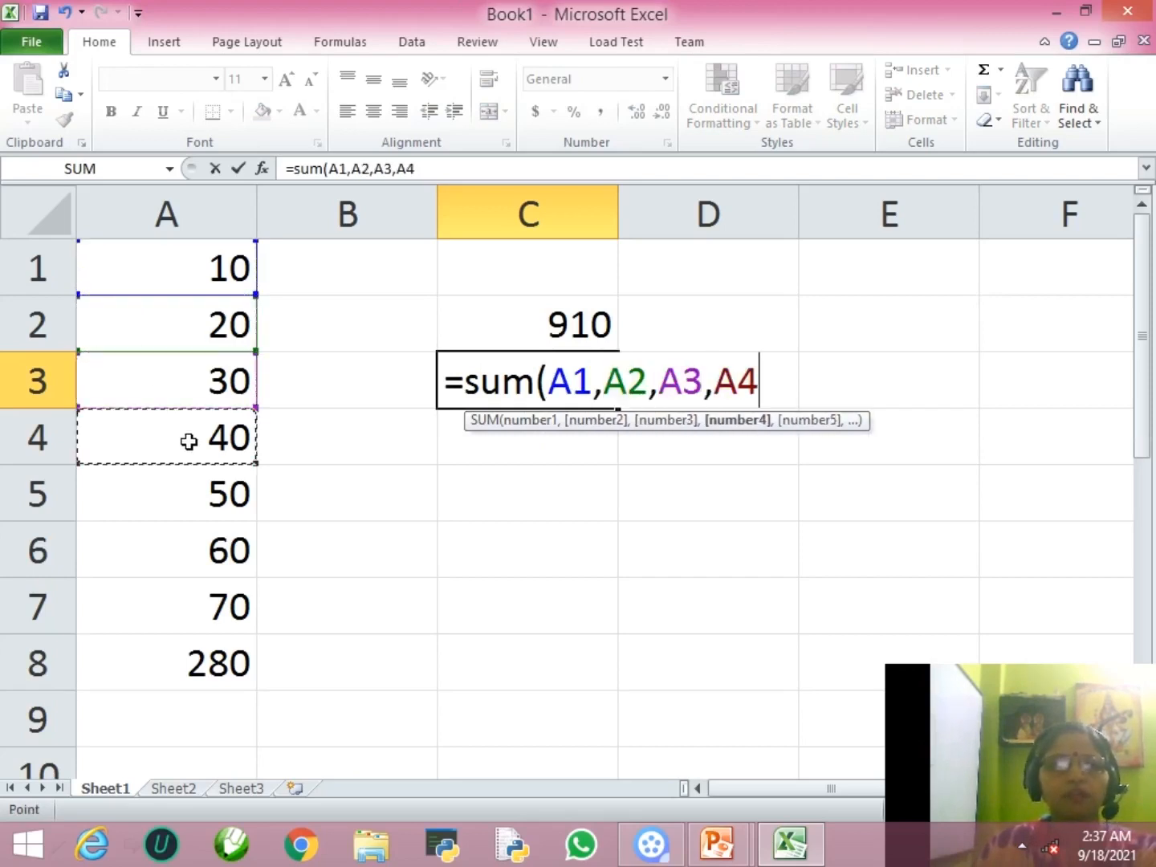
text(,)
click(182, 488)
text(,)
click(156, 553)
text(,)
click(162, 601)
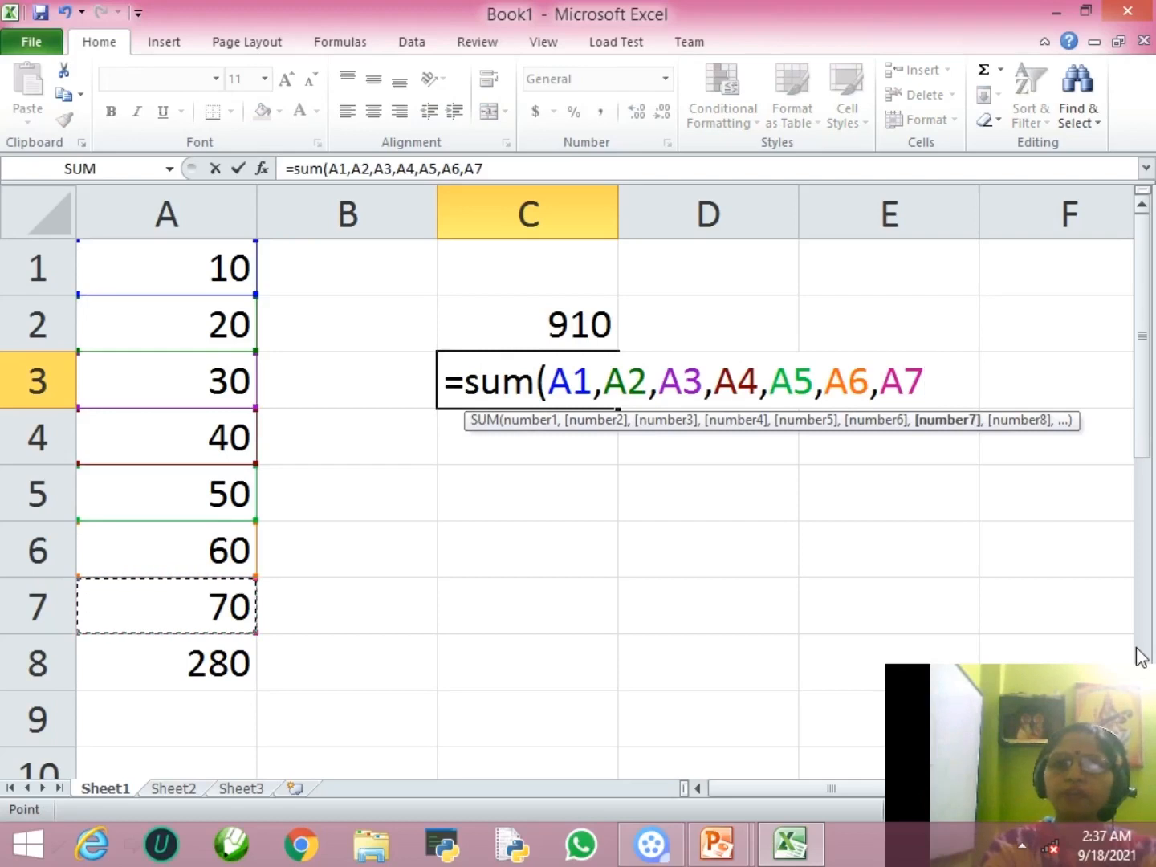
text())
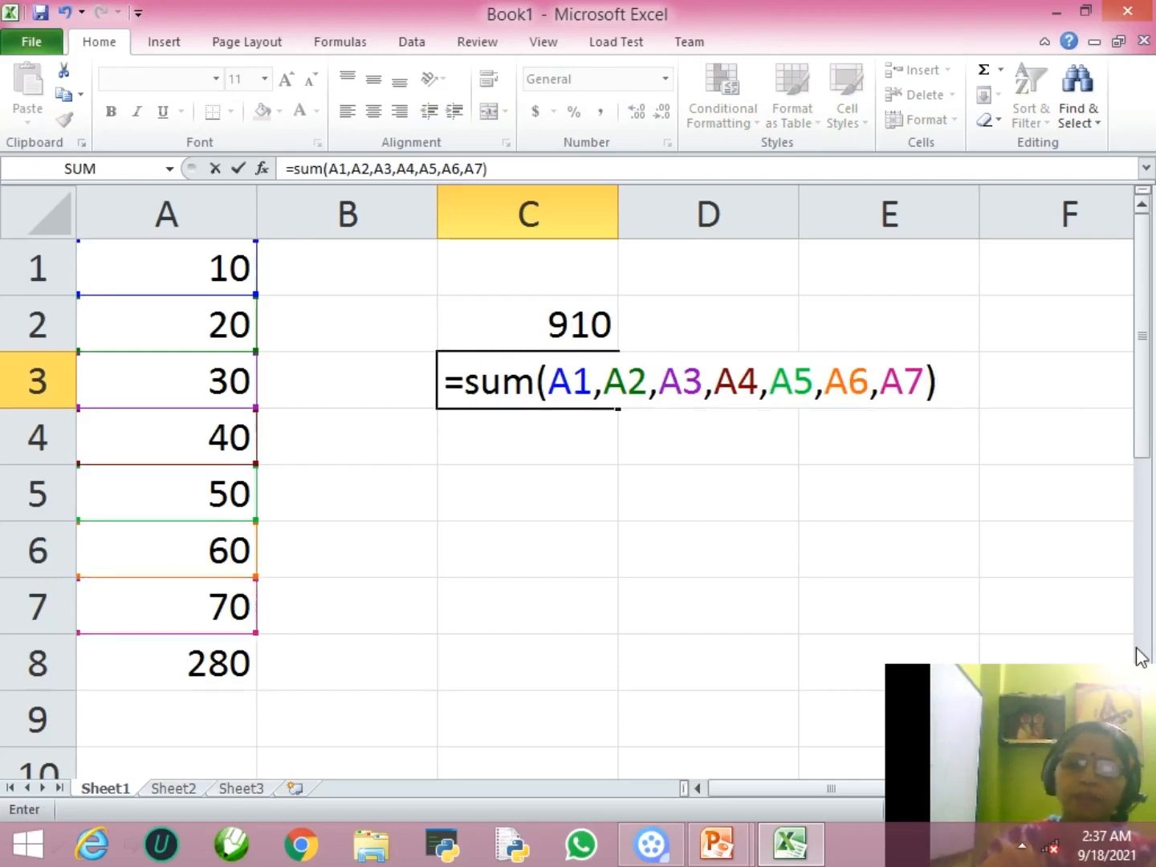
key(Return)
key(Up)
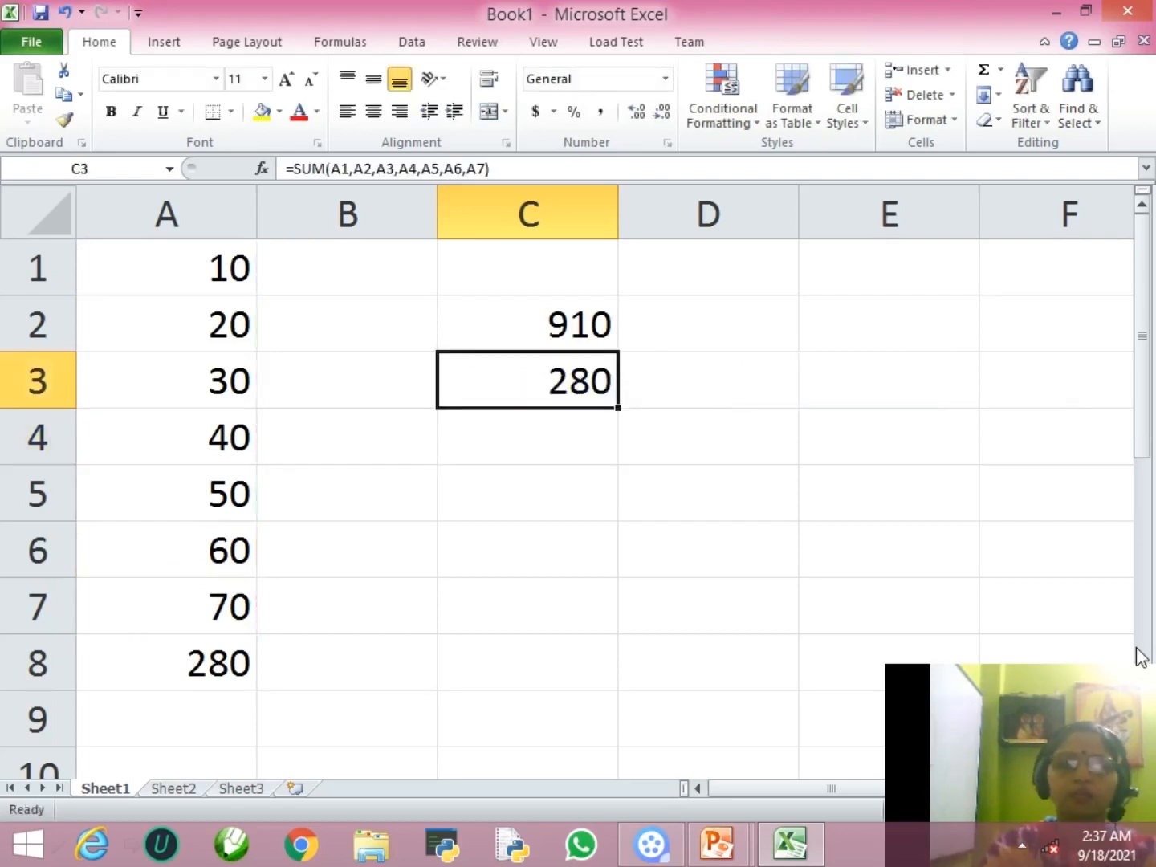
key(F2)
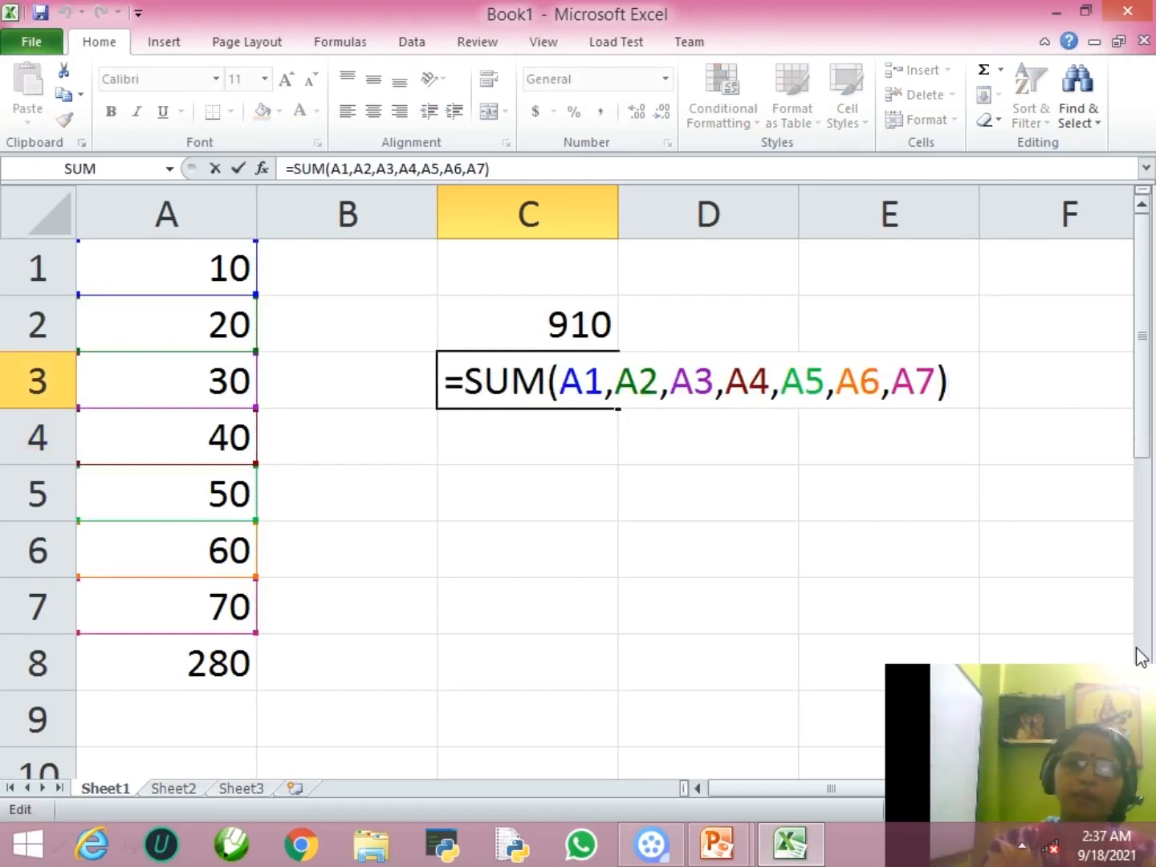
key(Return)
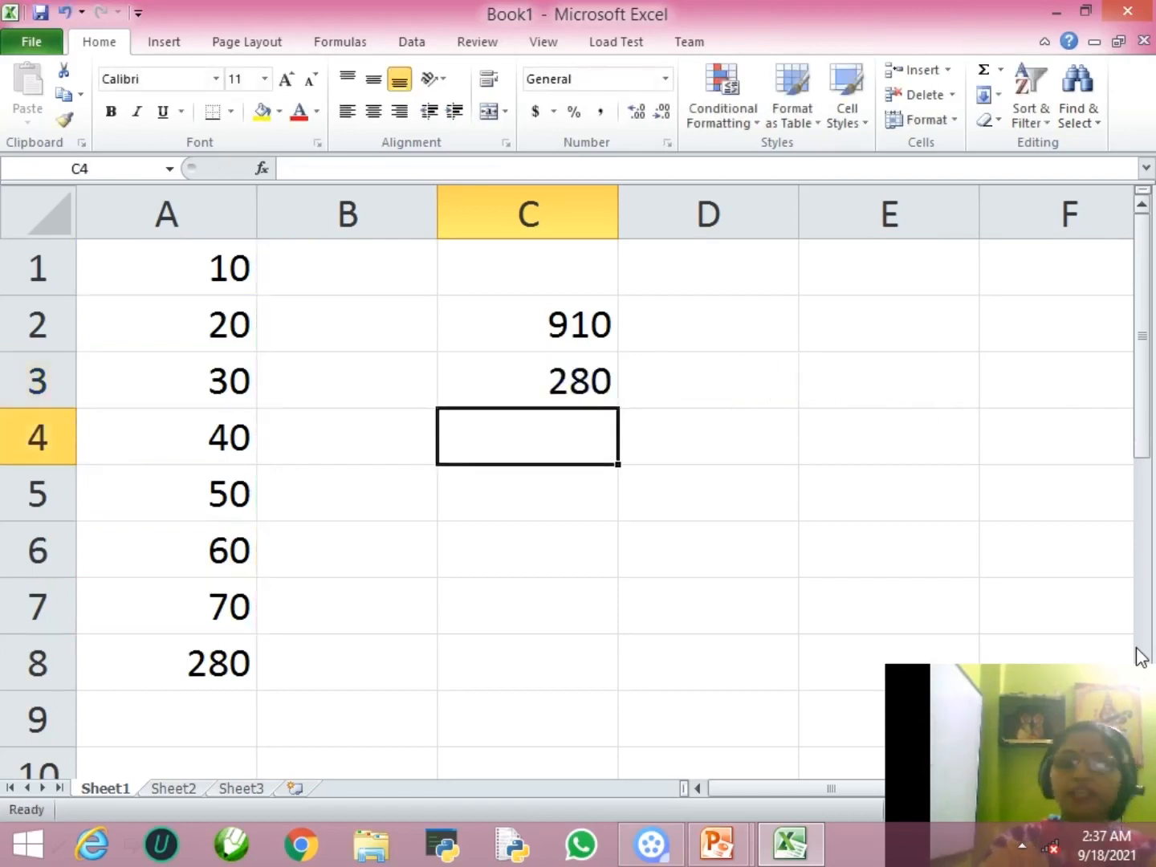
Enter the formula =A1+A2+A3+A4+A5+A6+A7 in cell C4, referencing each number cell in column A.
text(=)
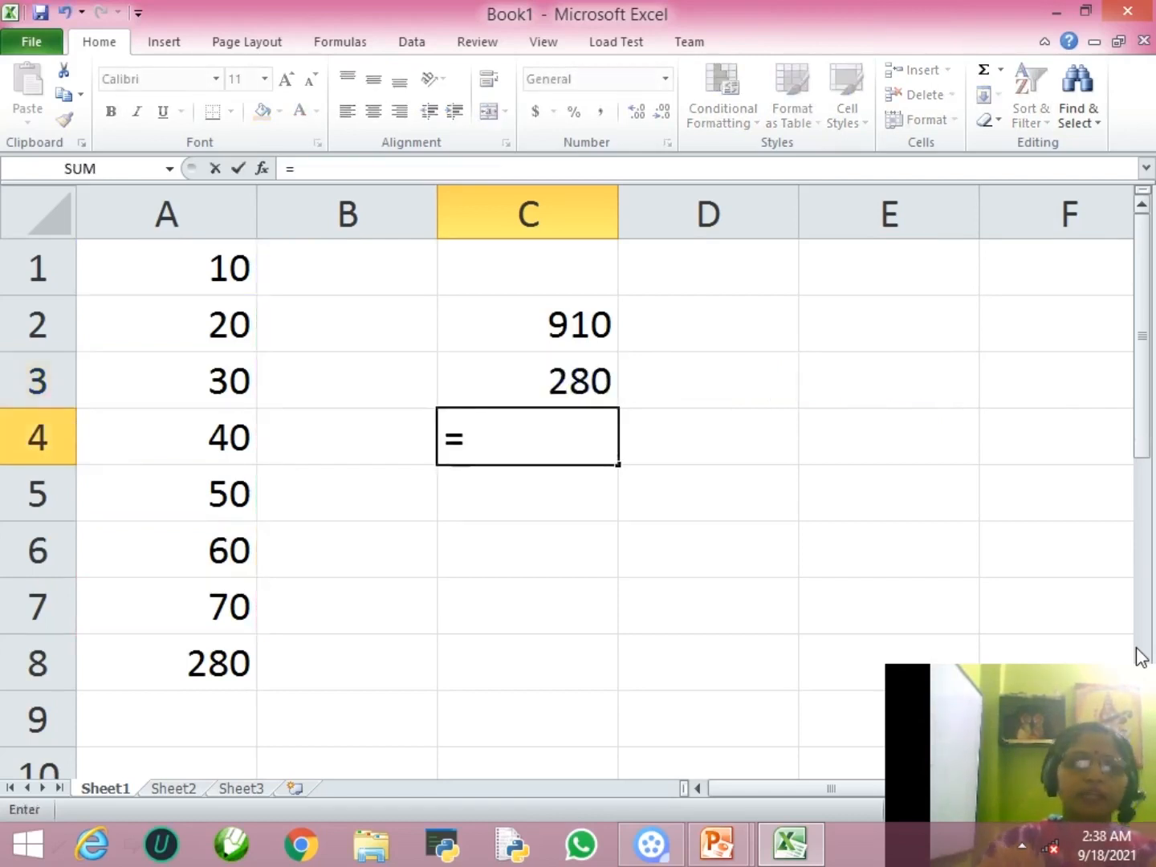
click(182, 267)
text(+)
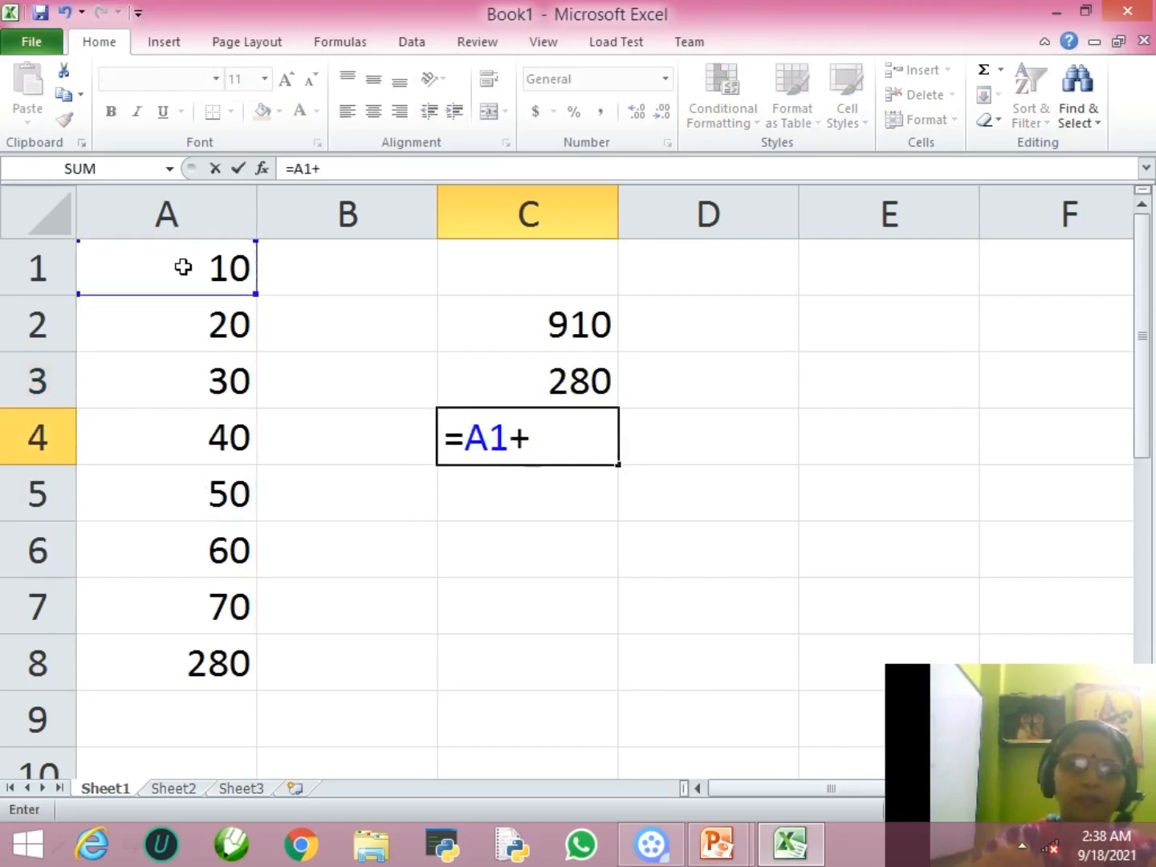
click(155, 331)
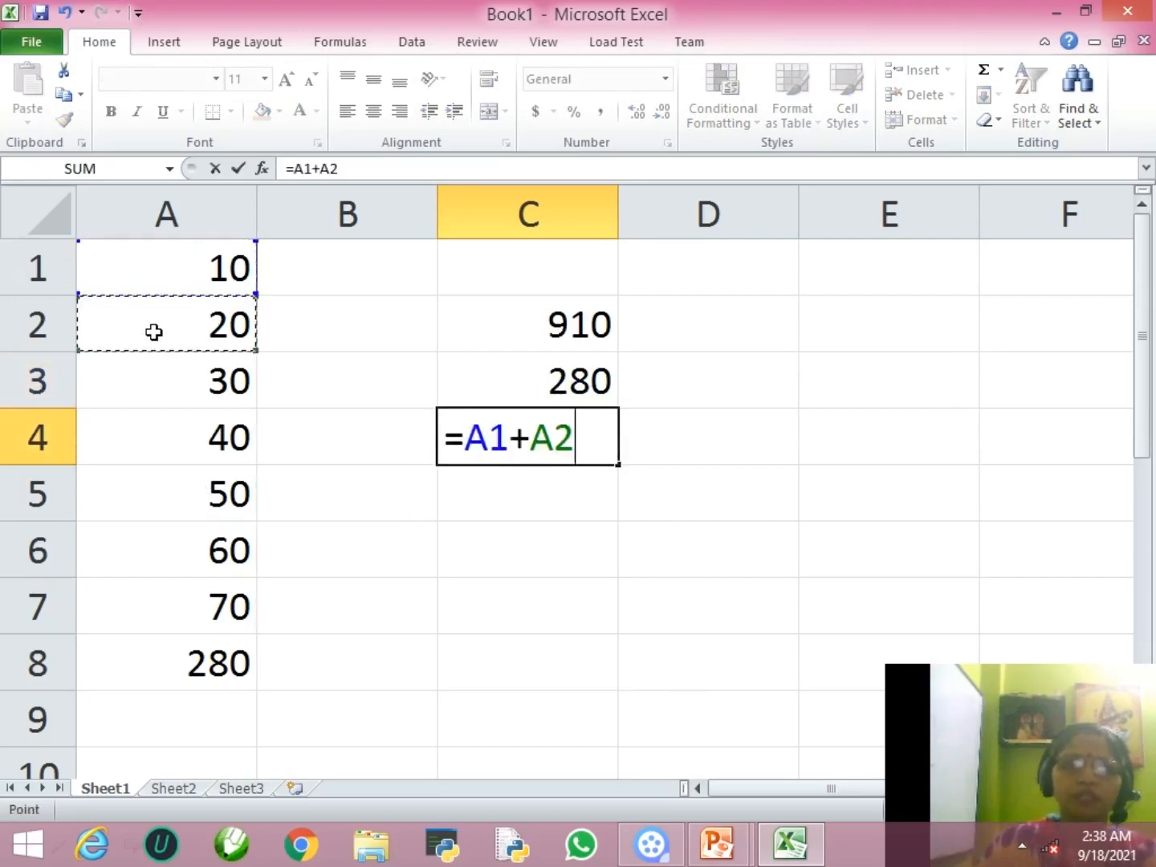
text(+)
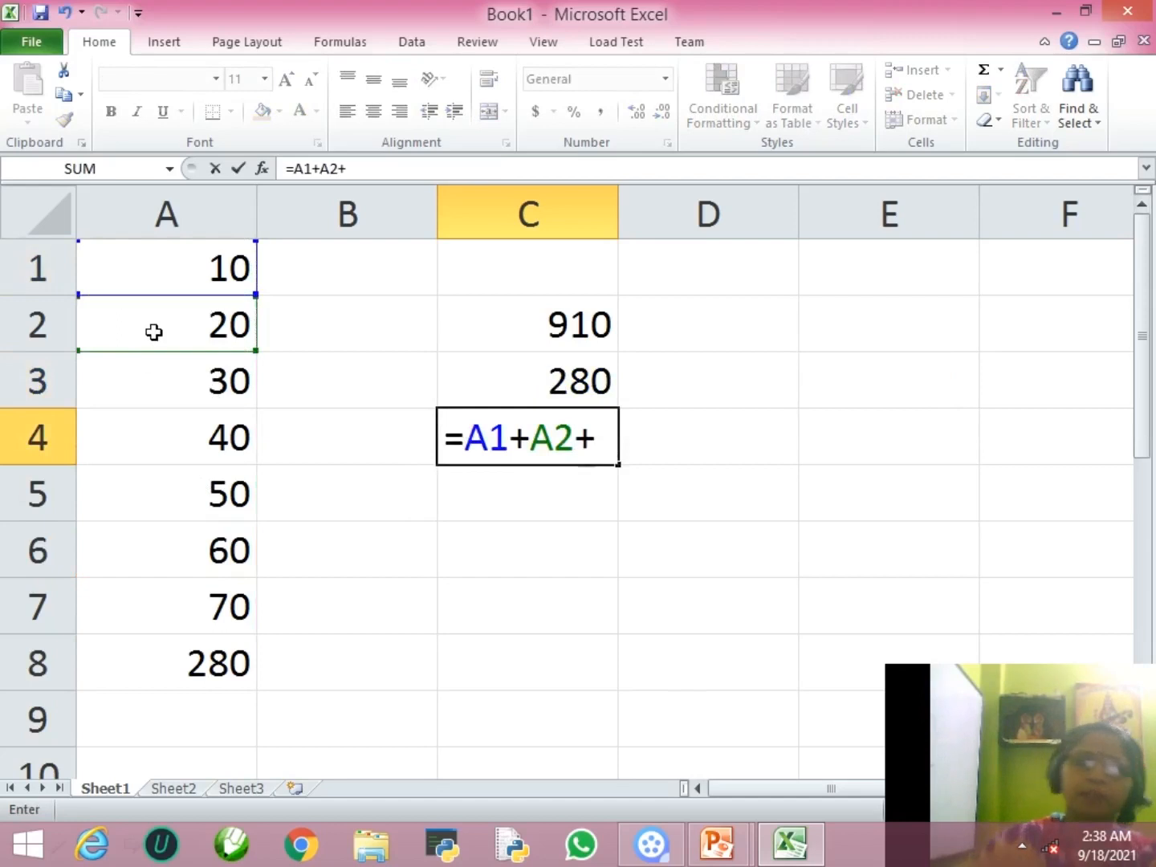
click(154, 386)
text(+)
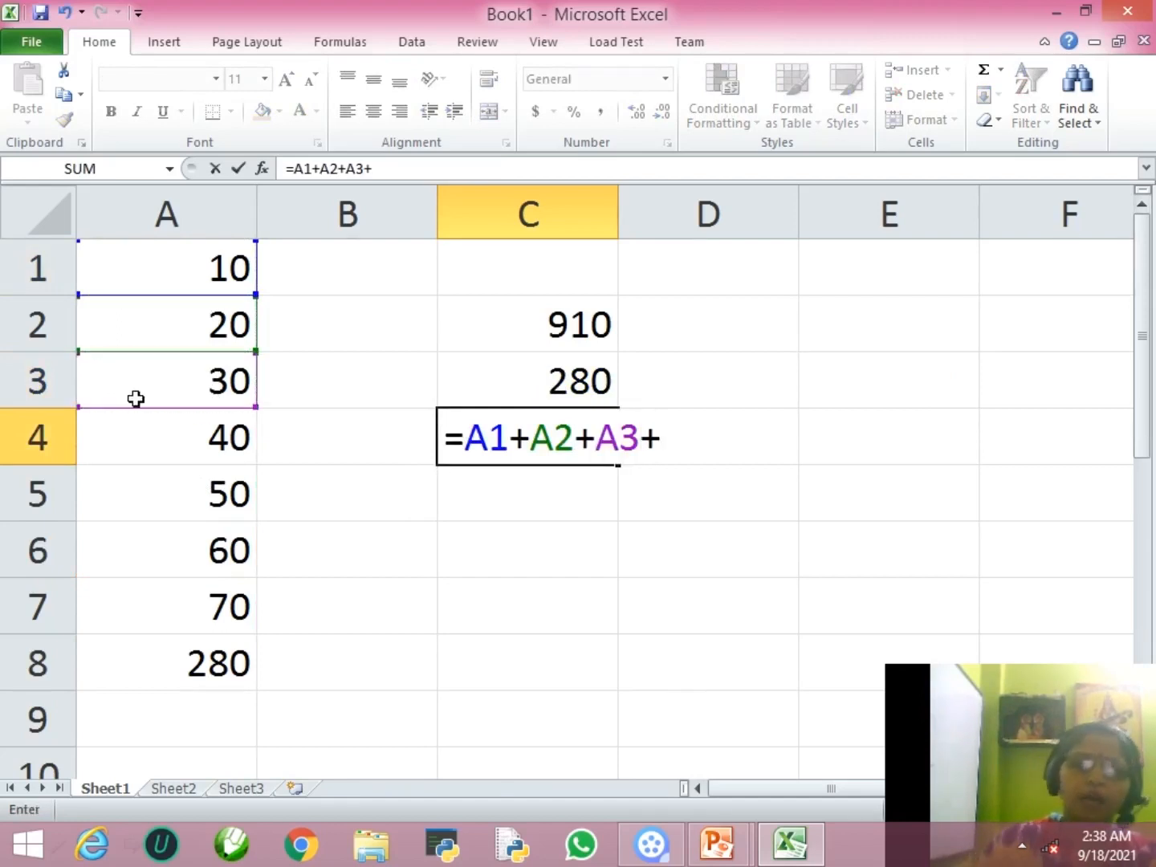
click(172, 426)
text(+)
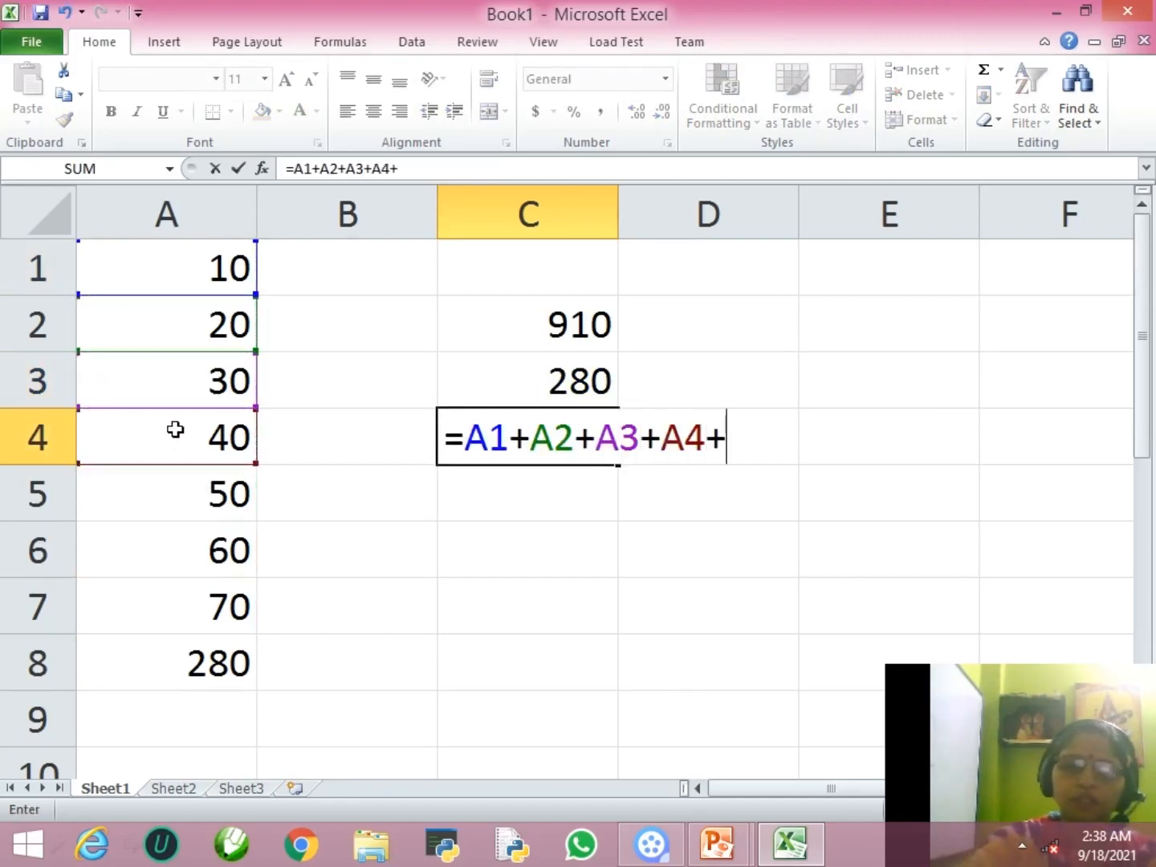
click(211, 491)
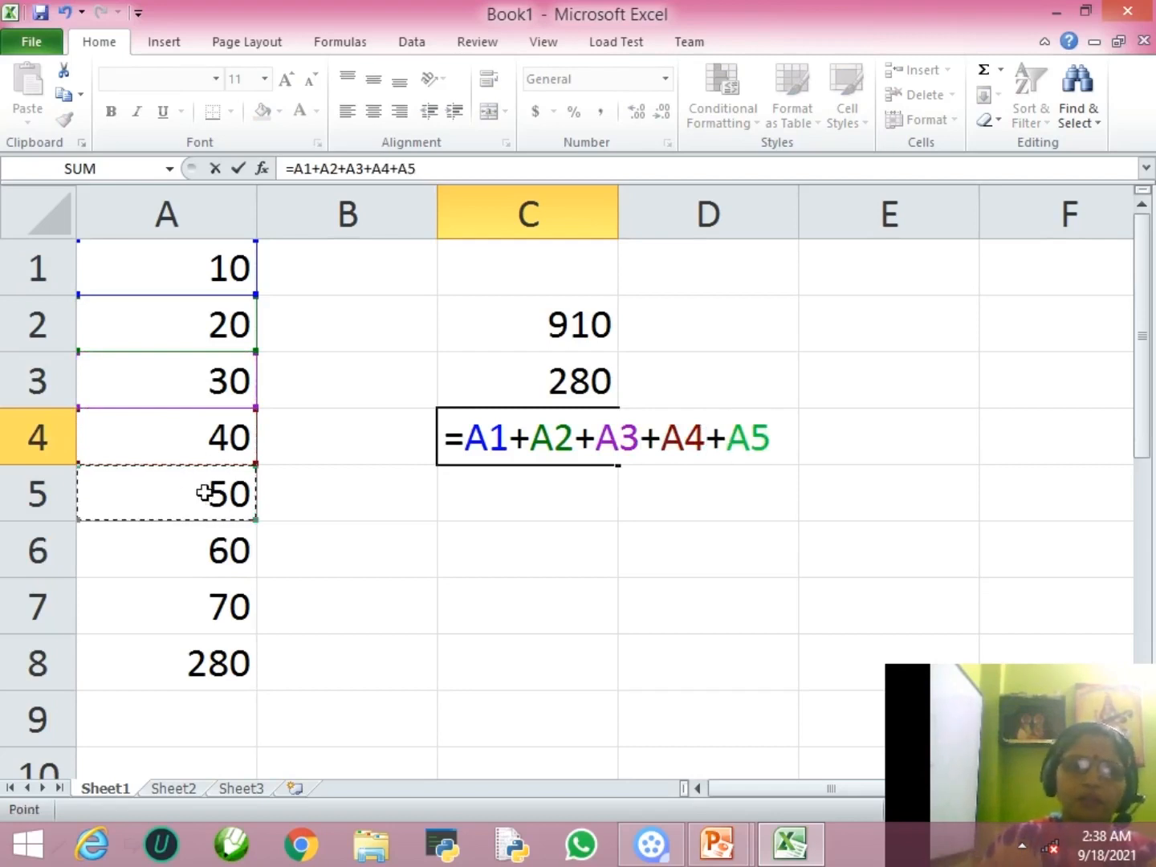
text(+)
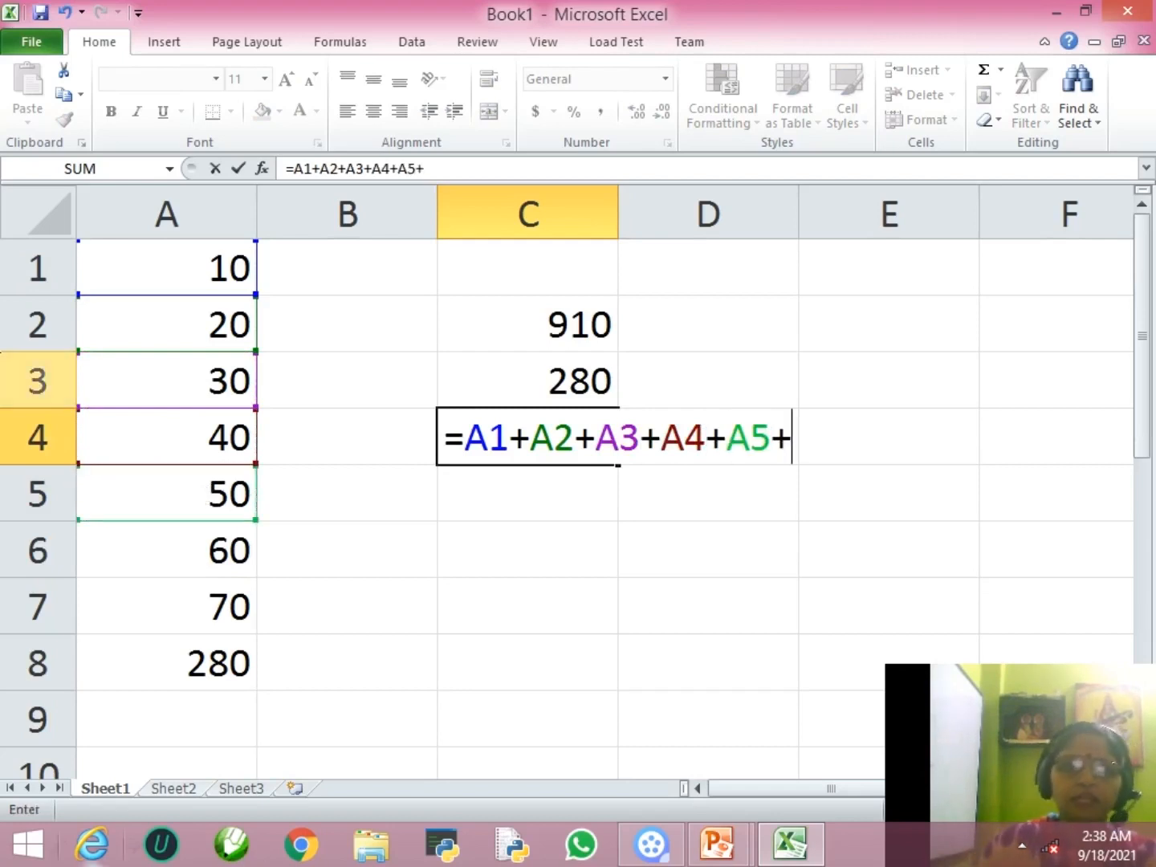
text(+)
click(170, 609)
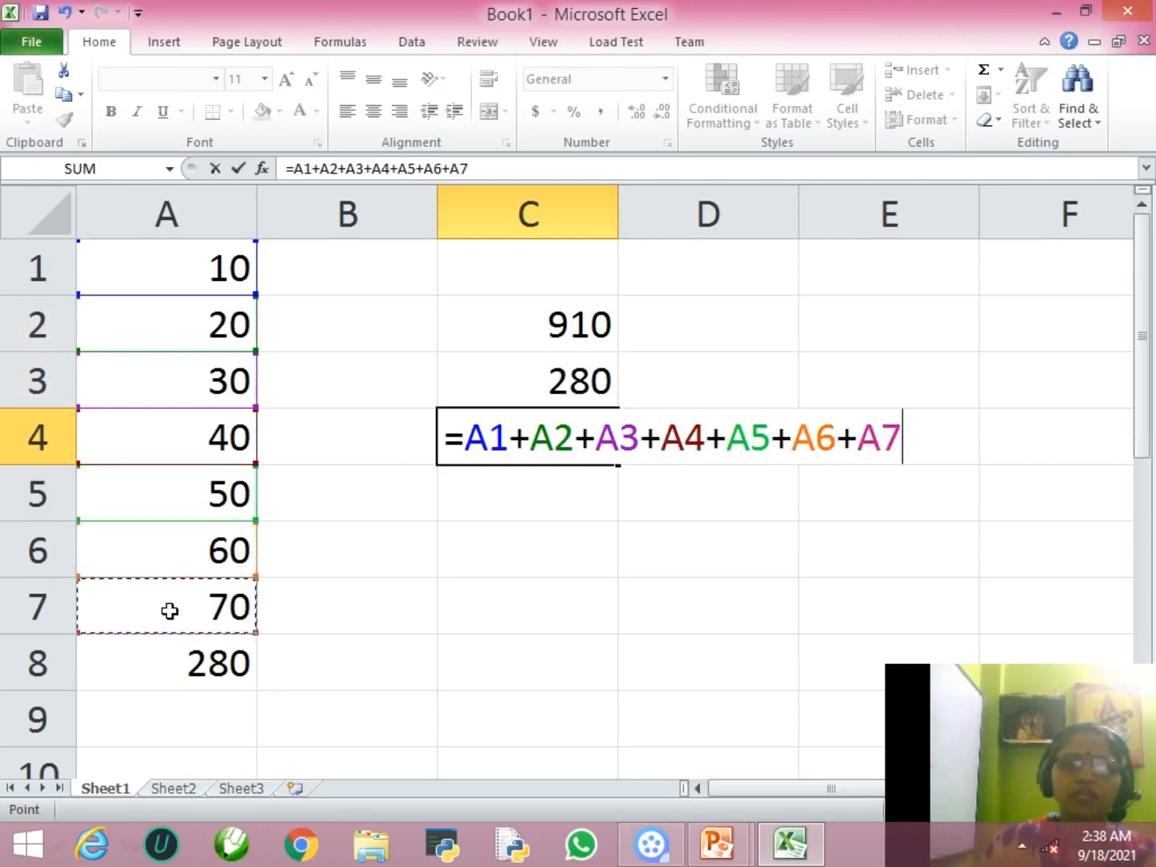
text(+)
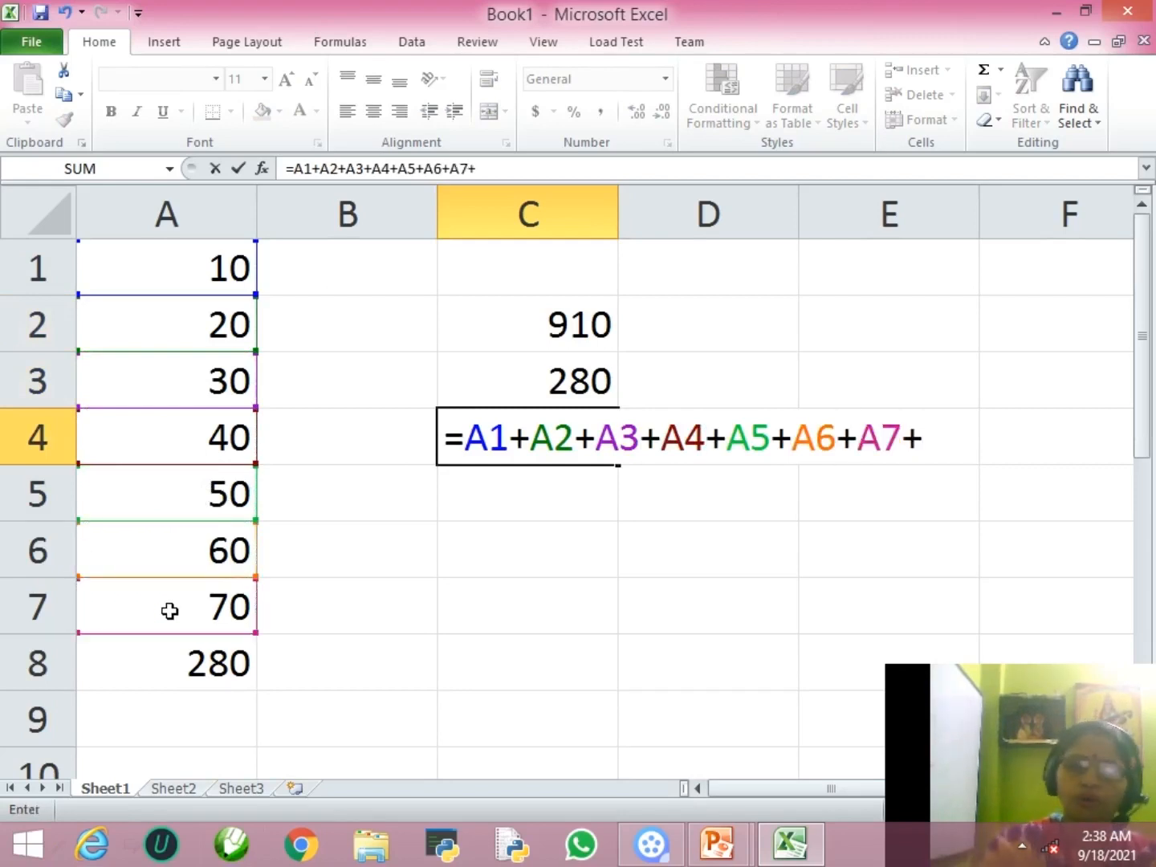
key(BackSpace)
key(Return)
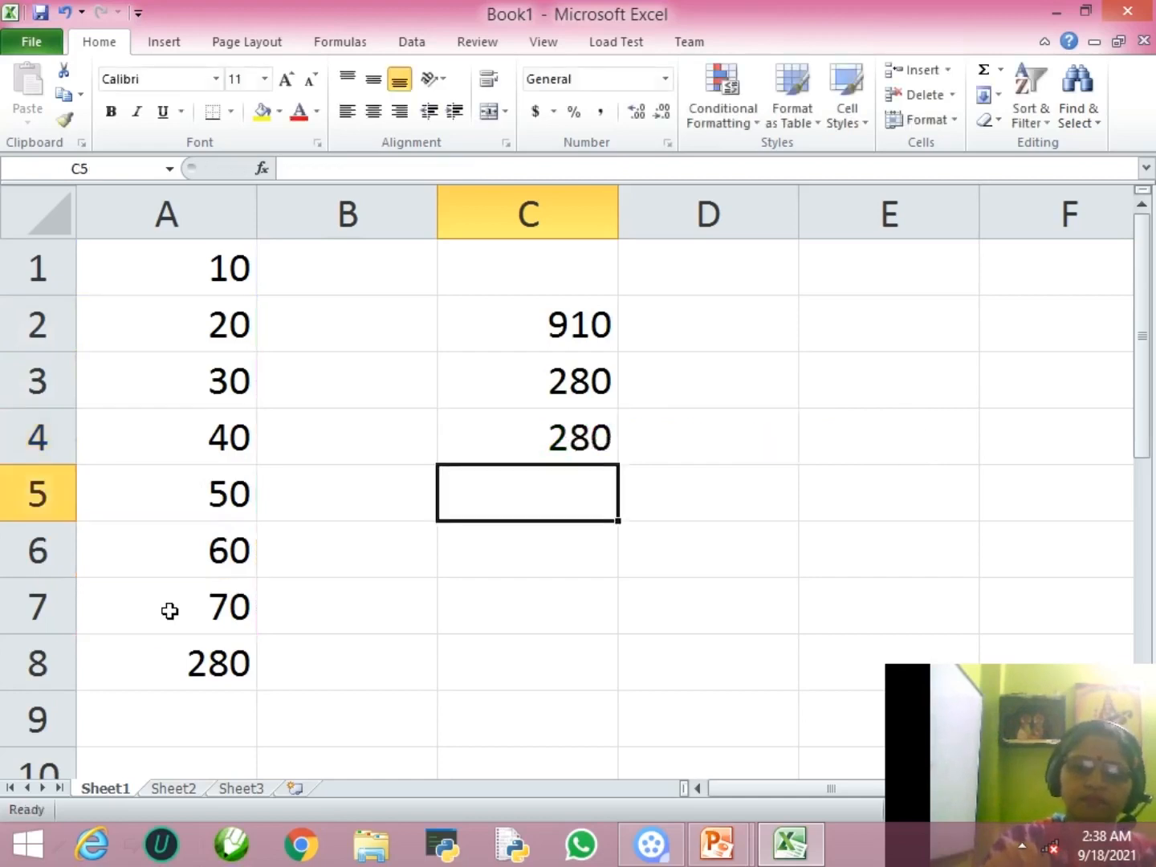
key(Up)
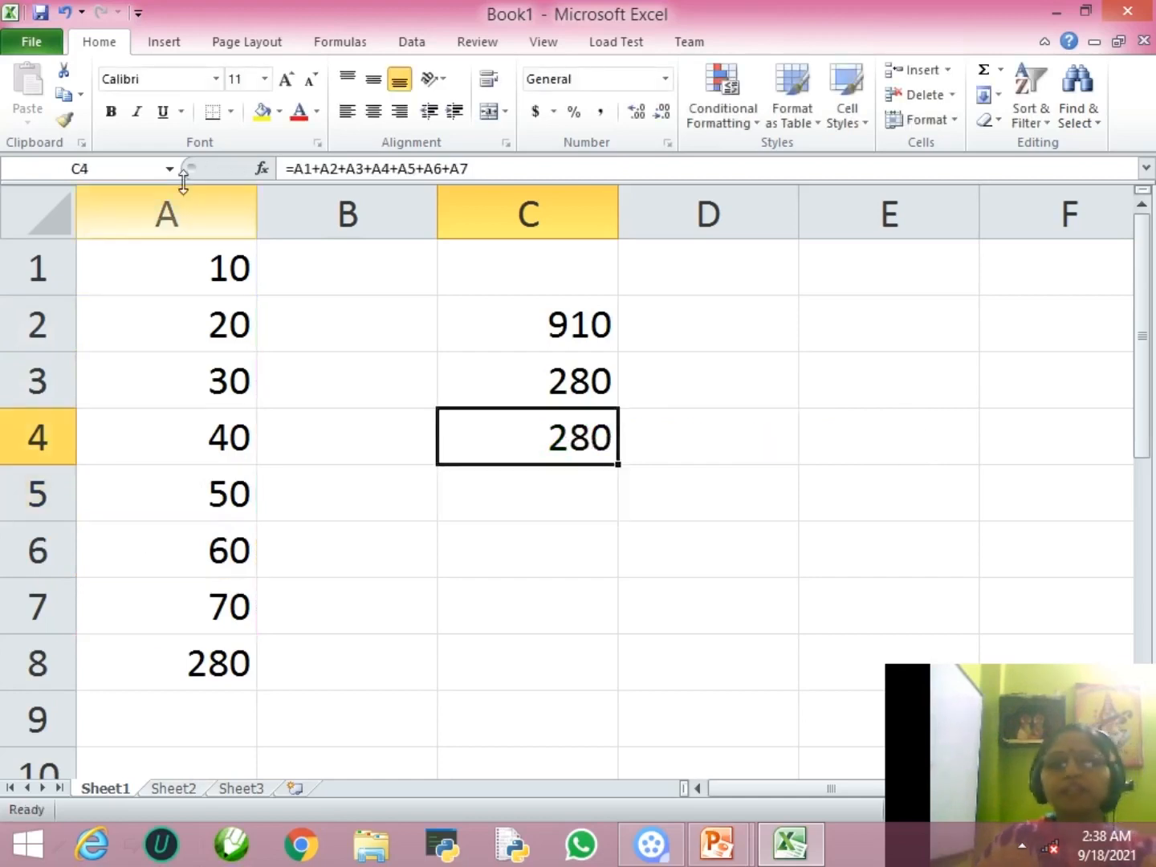
Set the number in cell A1 to 100.
click(174, 276)
text(100)
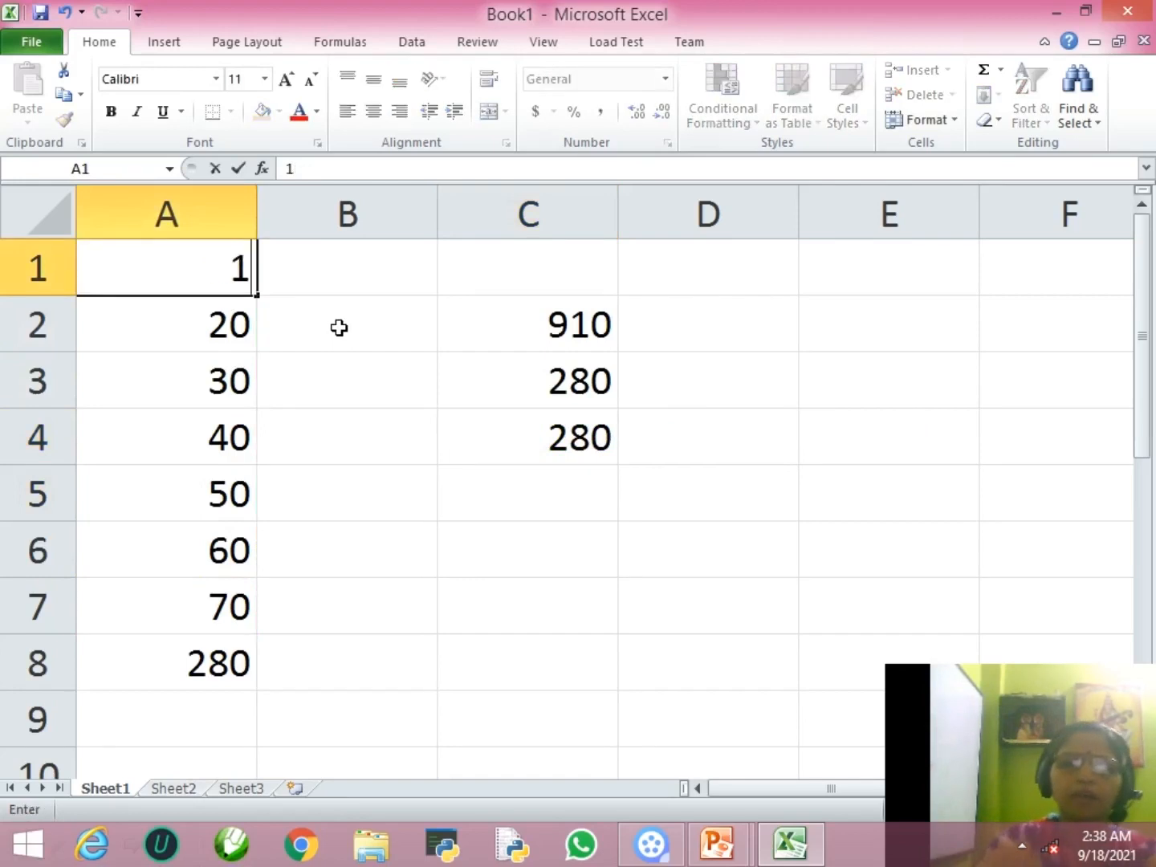
key(Return)
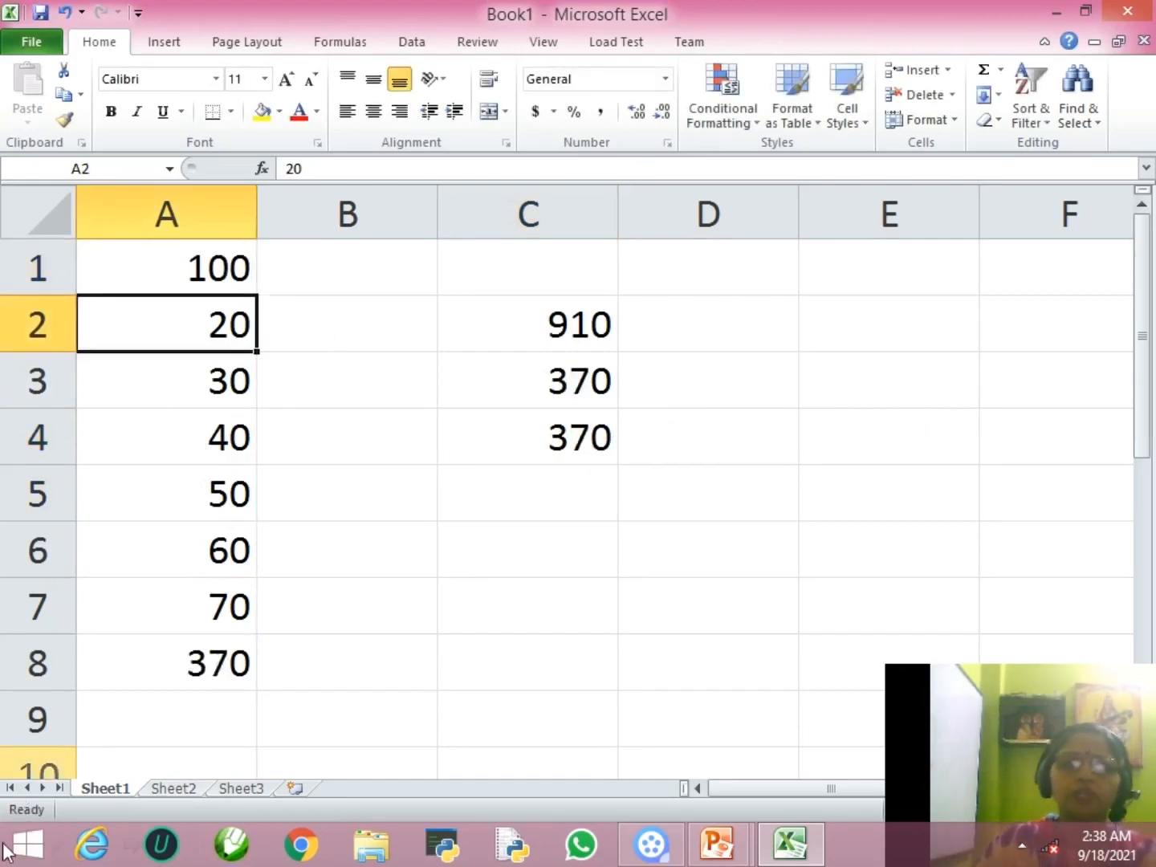
Compare the formulas behind the totals in cells A8, C2, C3 and C4.
click(184, 664)
click(572, 385)
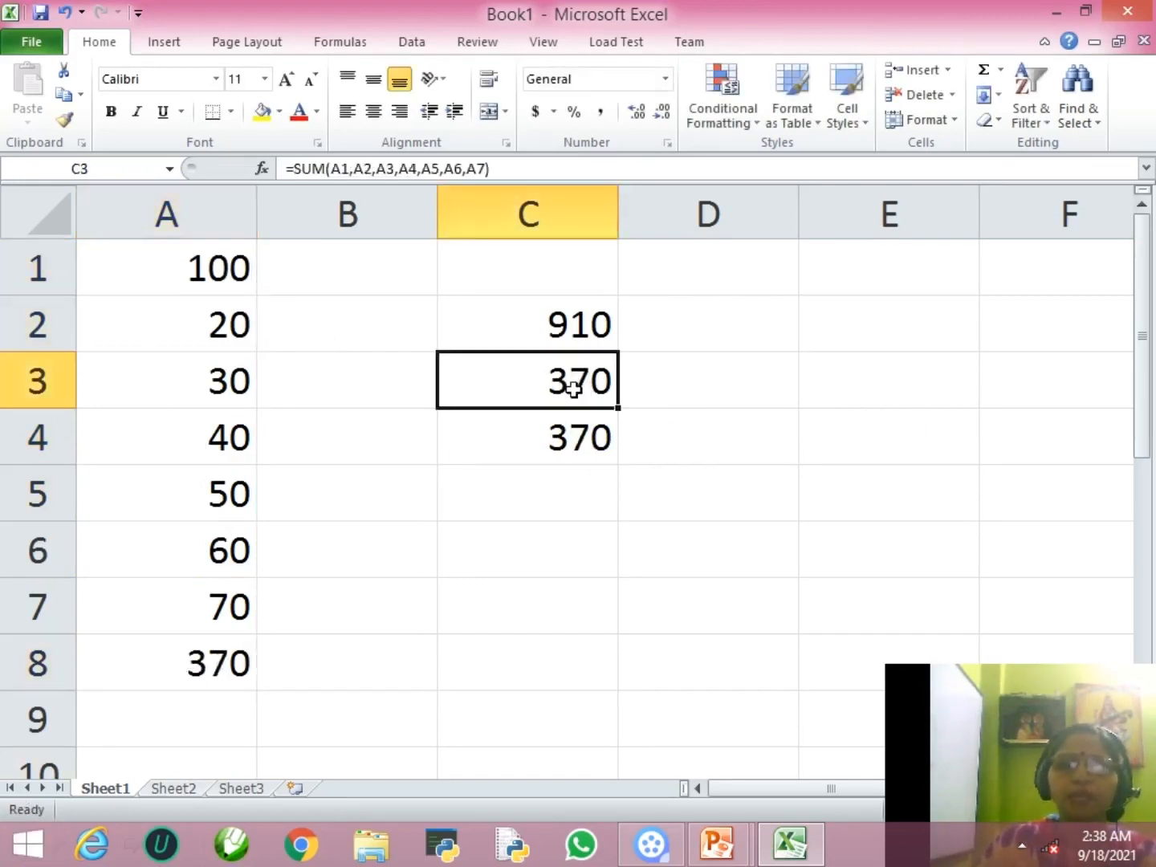
click(554, 437)
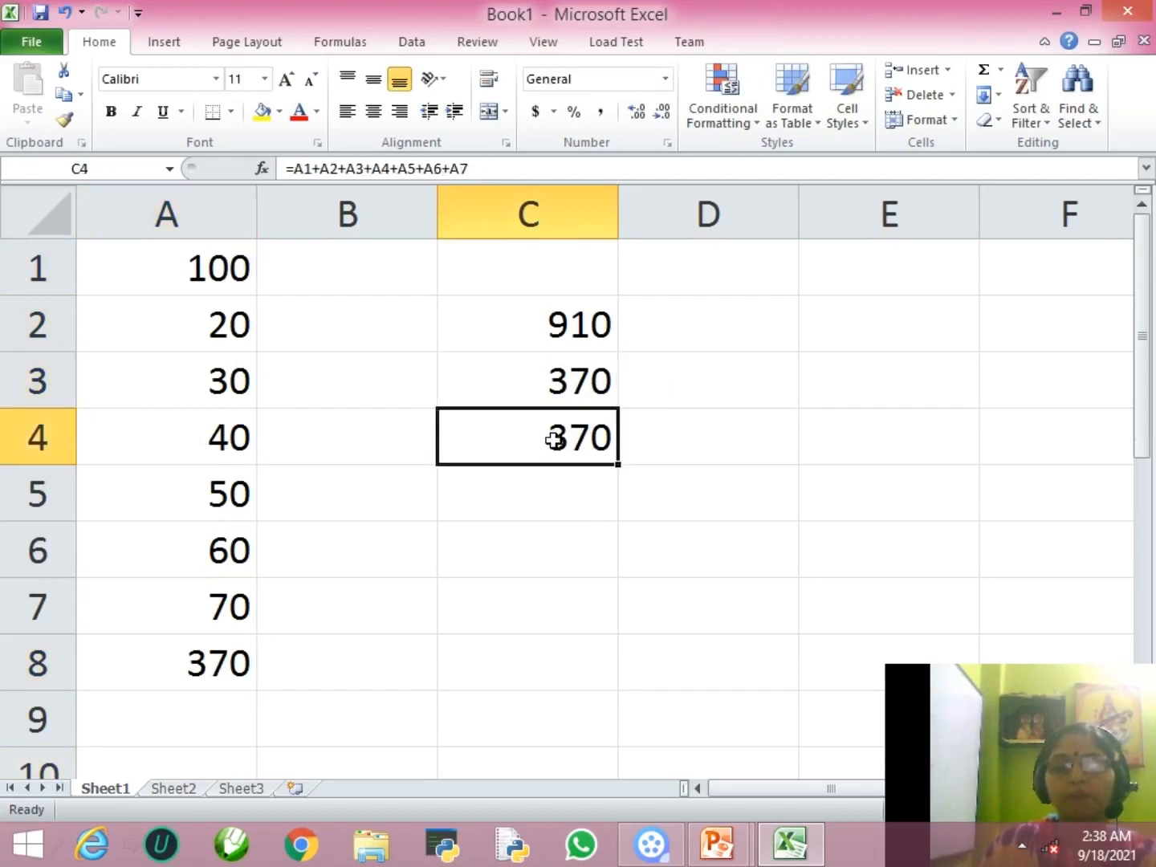
click(560, 322)
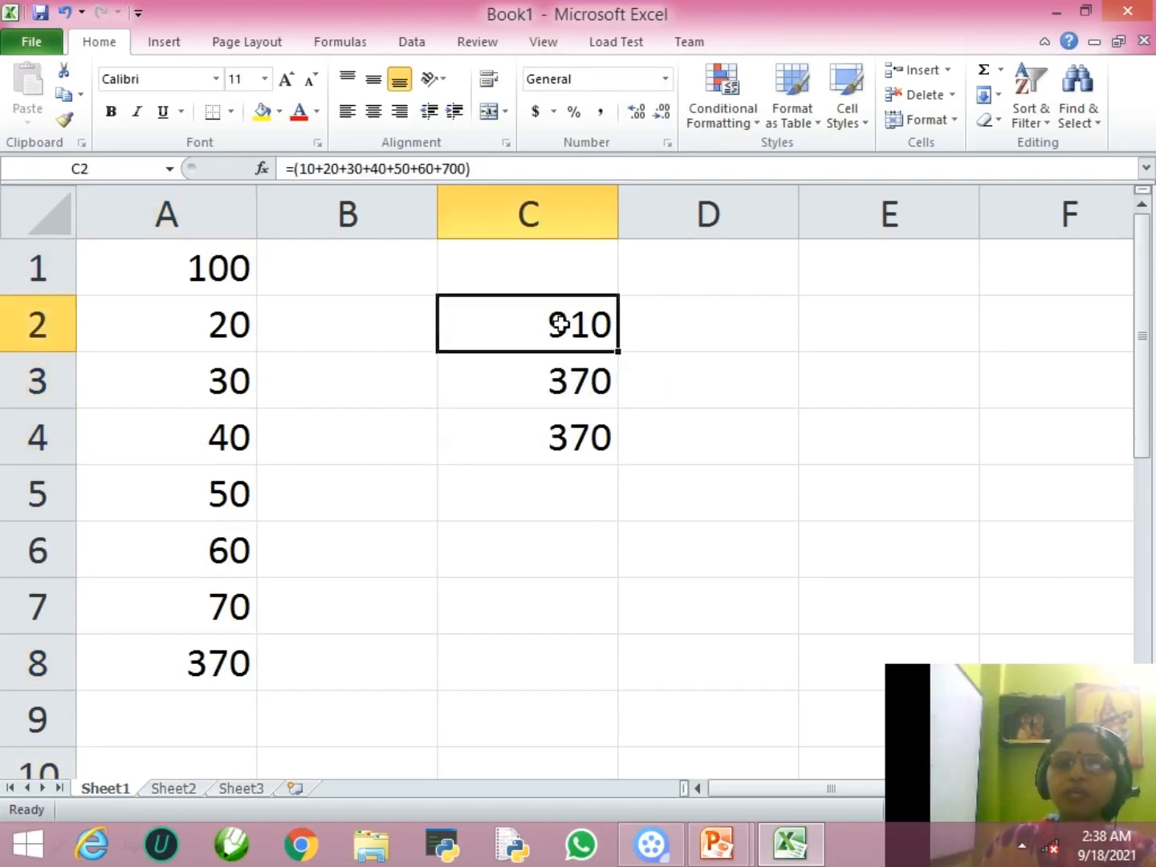
click(571, 379)
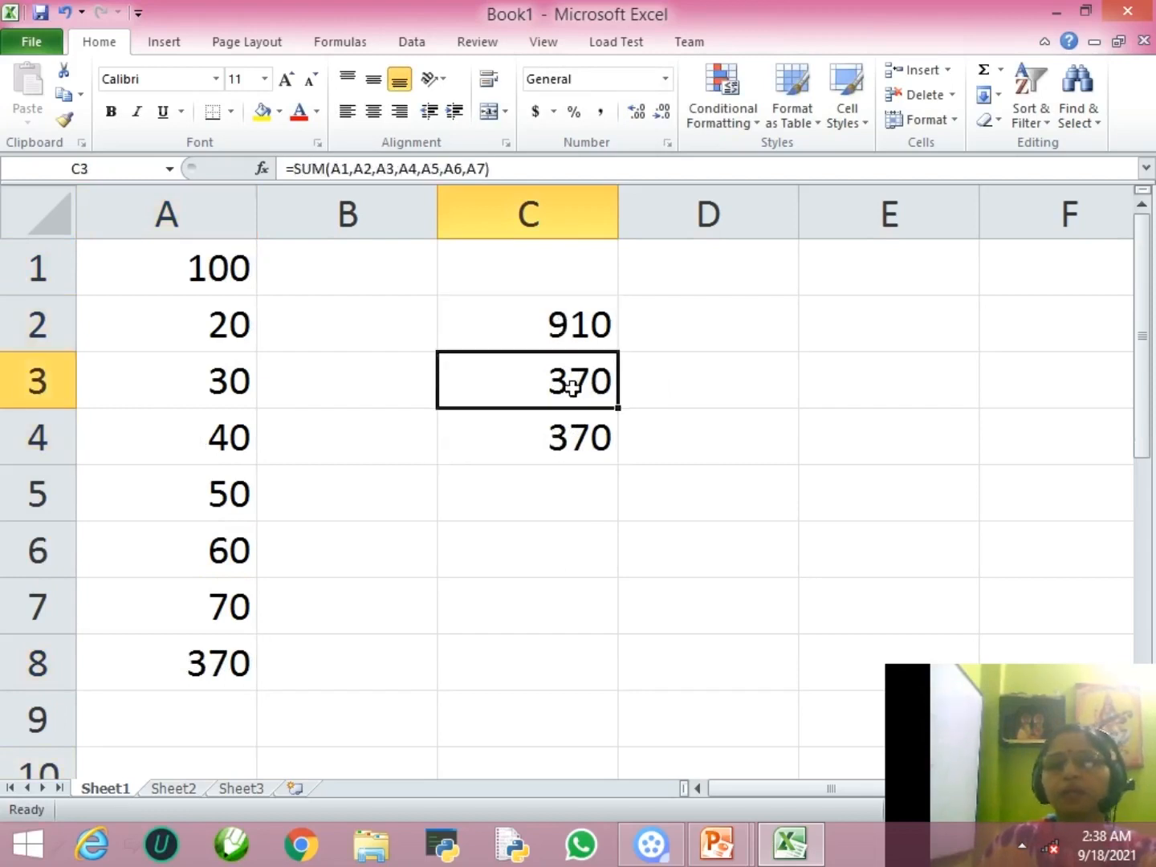
click(544, 451)
click(541, 490)
click(537, 543)
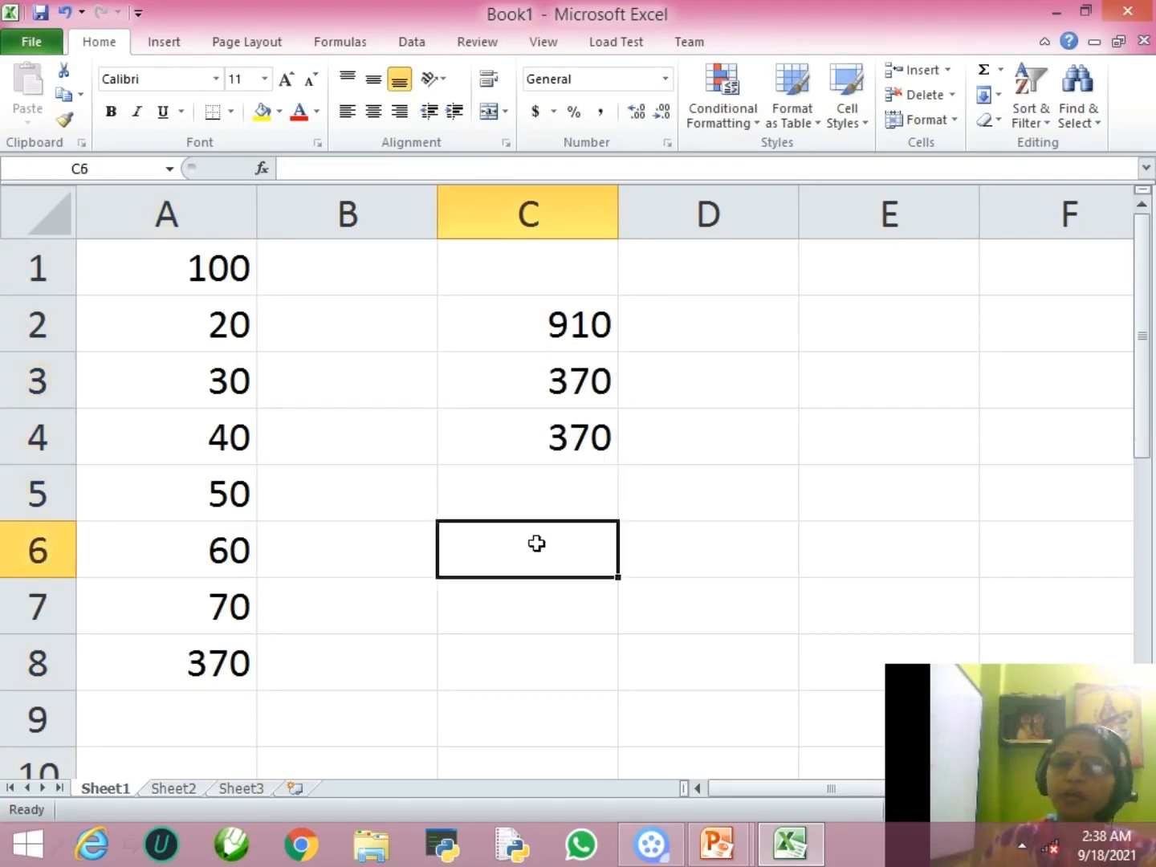
click(507, 492)
Enter the formula =sum(A1:A7) in cell C8, picking the number range directly on the sheet.
click(483, 669)
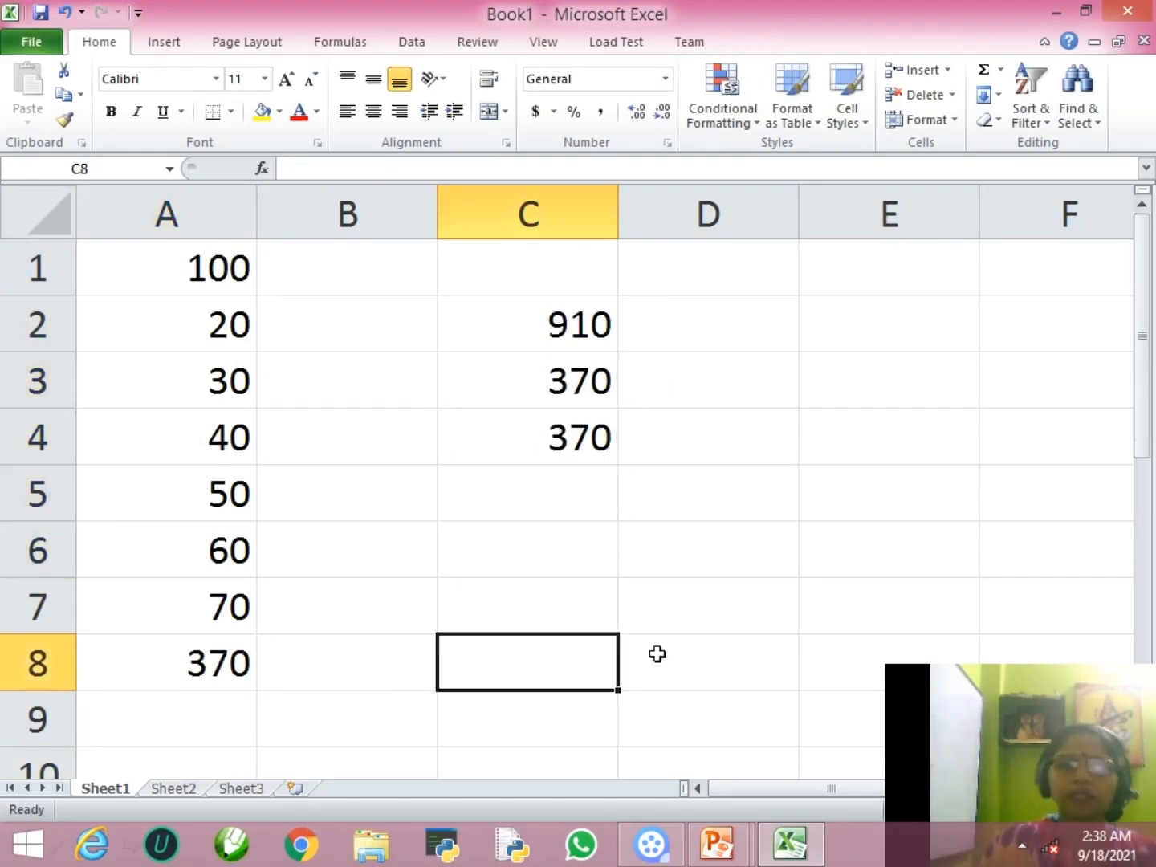
text(=sum()
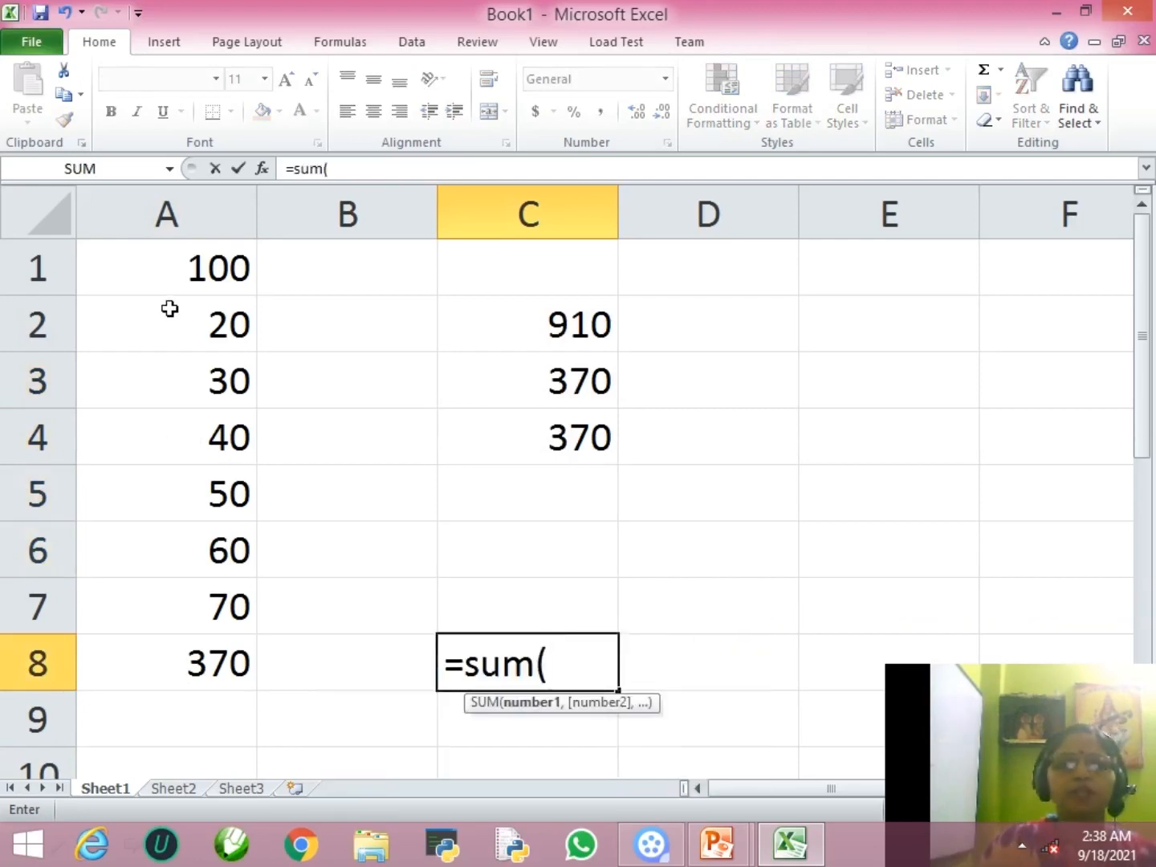
drag(169, 266, 150, 604)
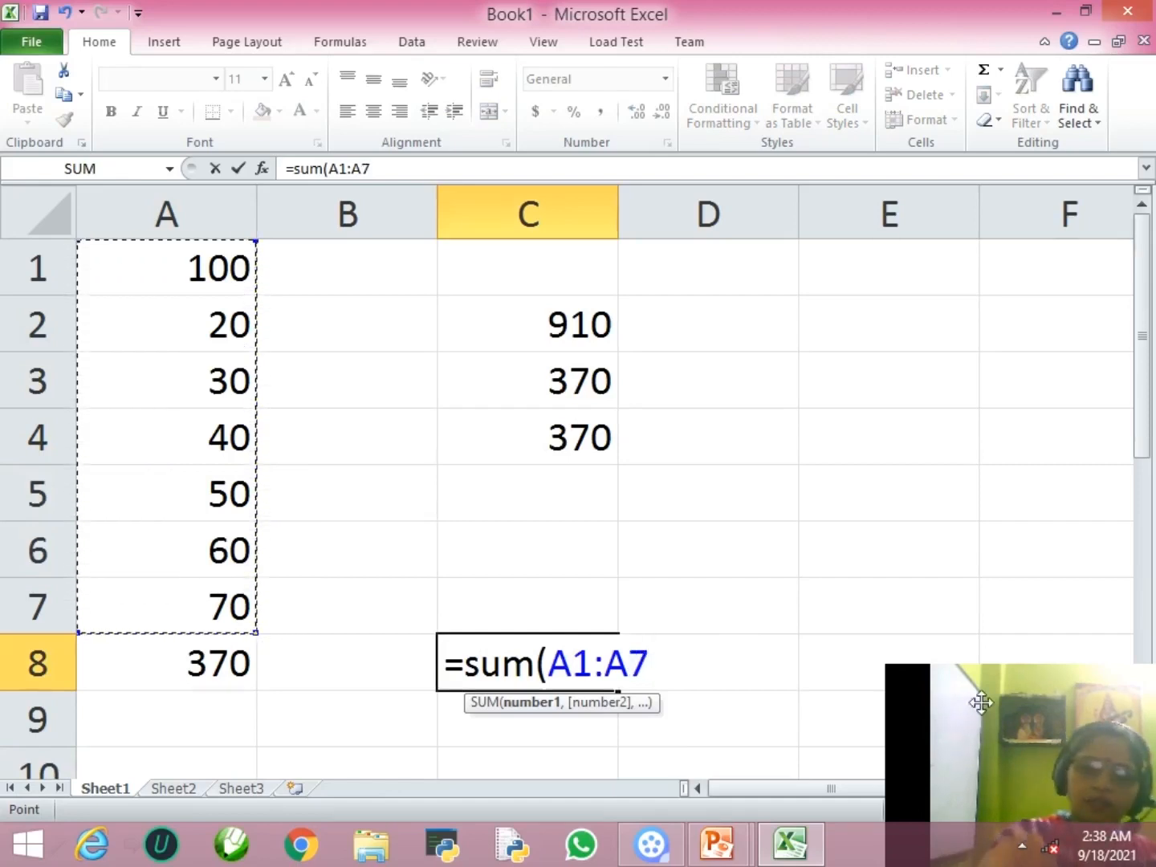
text())
key(Return)
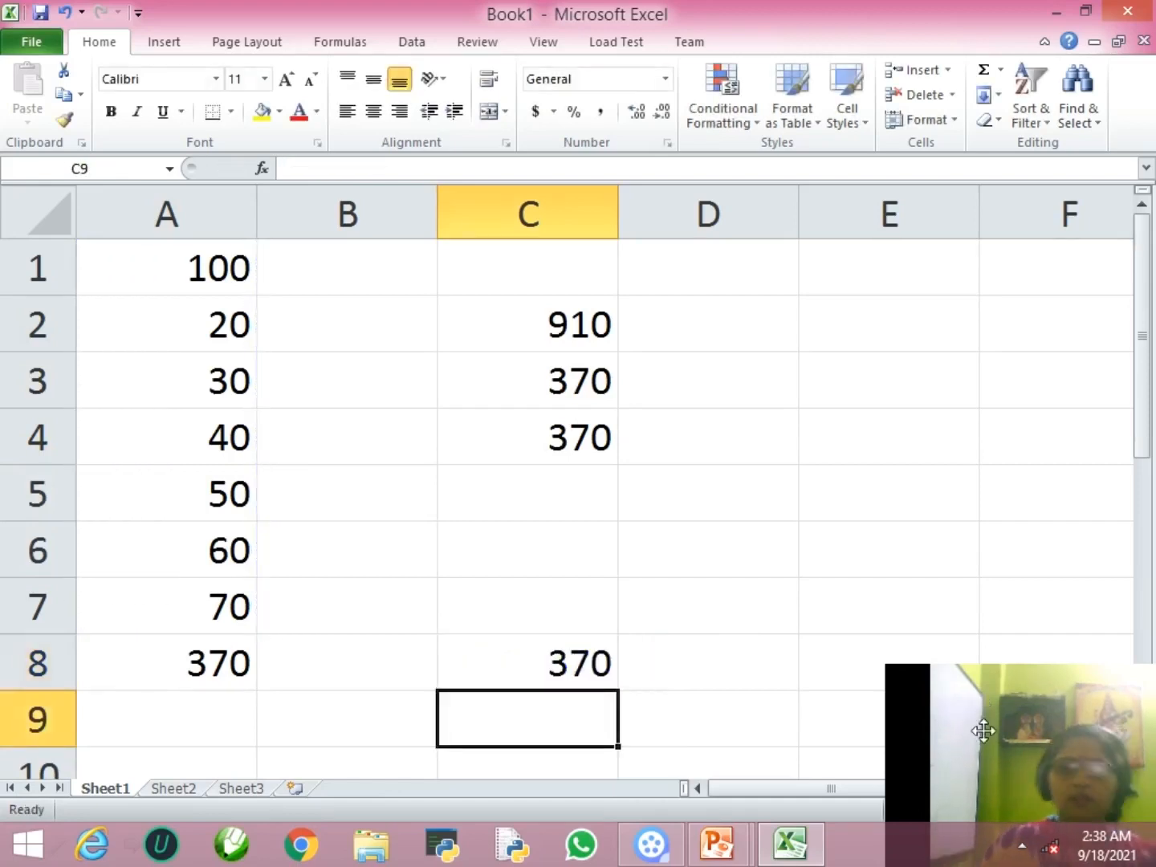
Enter the formula =sum(a1:a7) in cell C6, writing out the range reference.
click(535, 560)
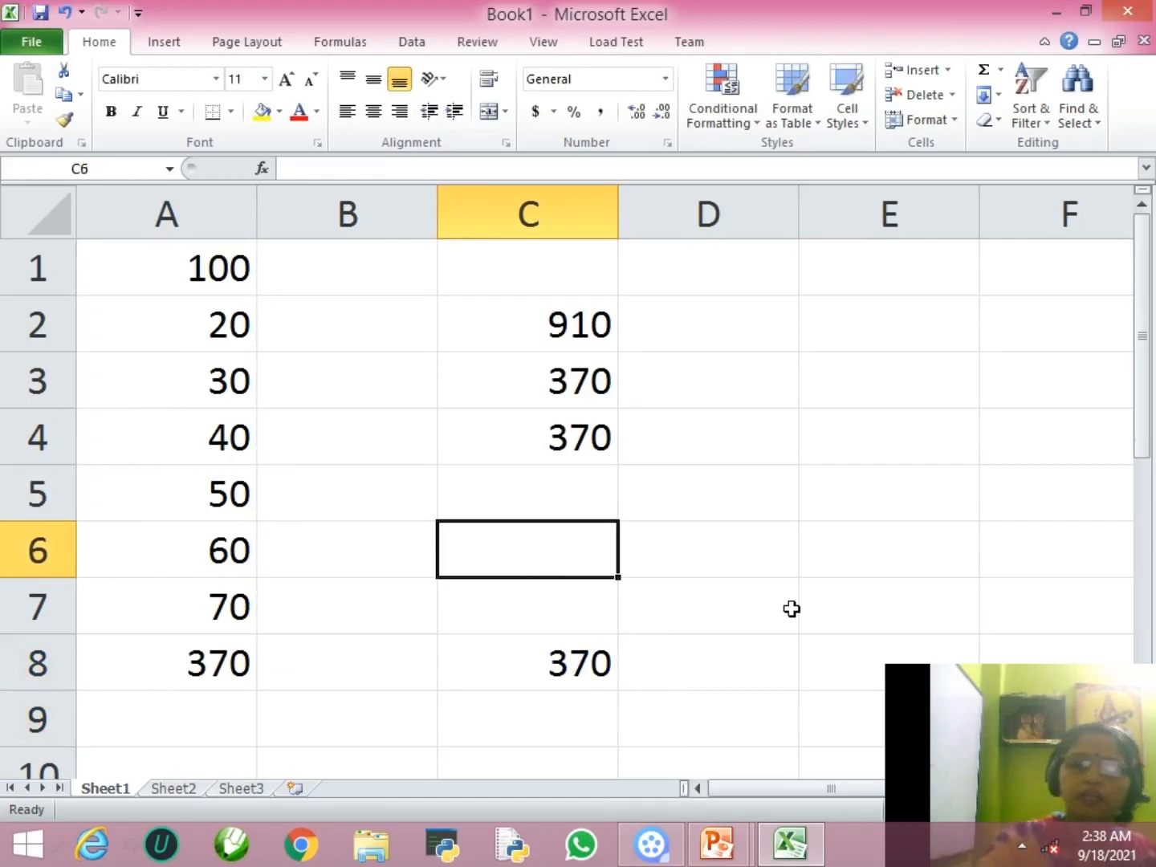
text(=sum)
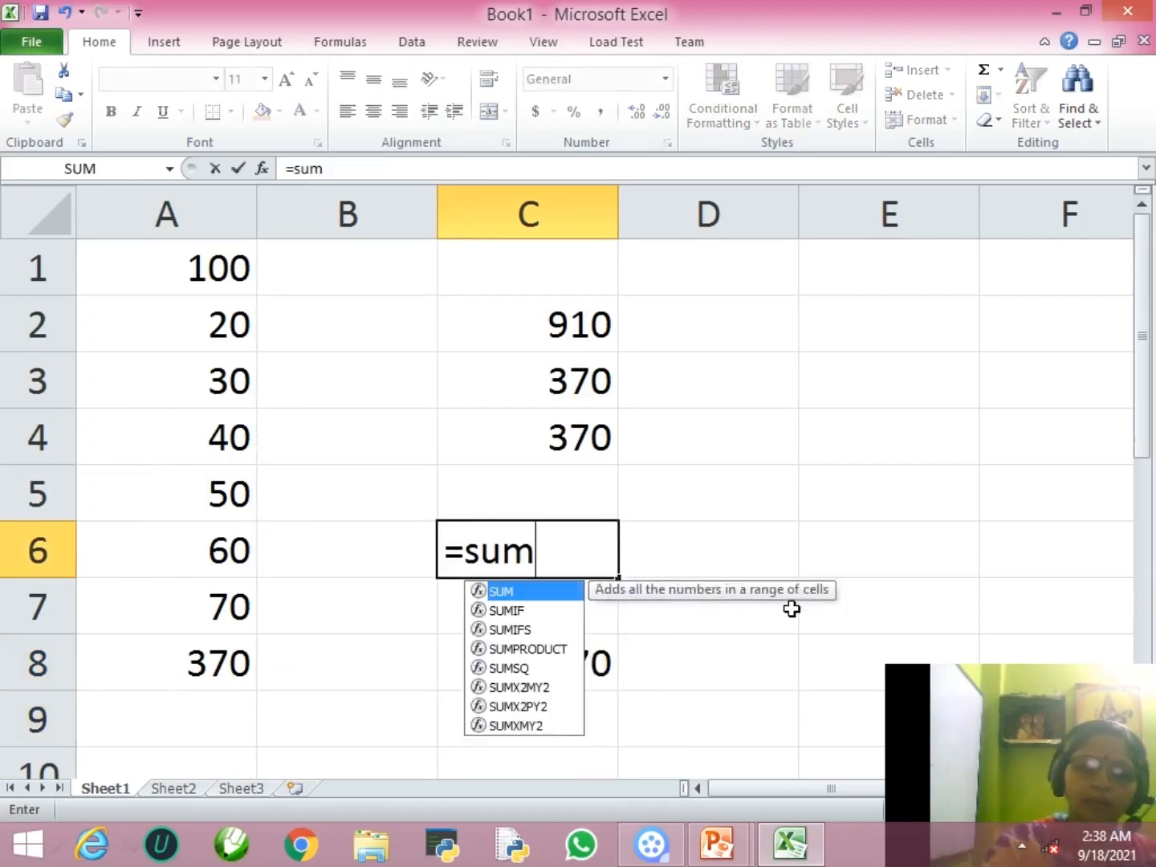
text((a1)
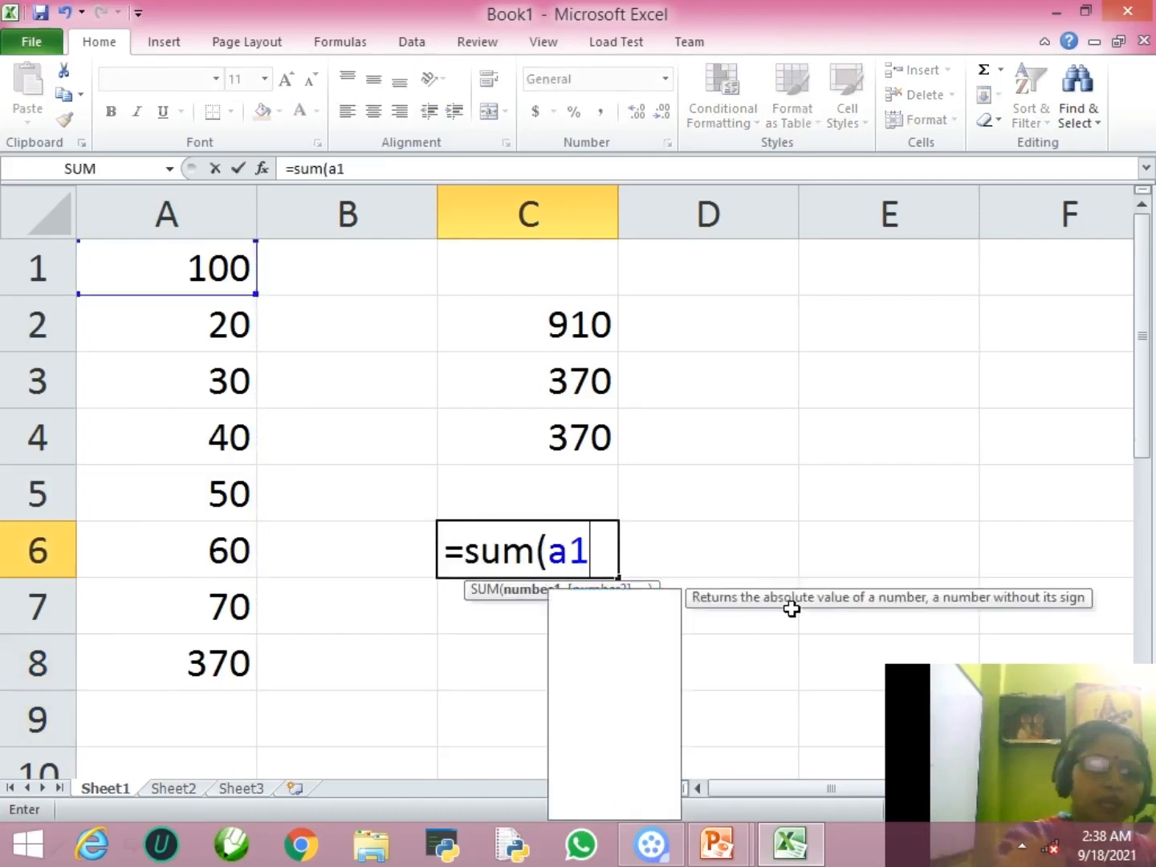
text(:)
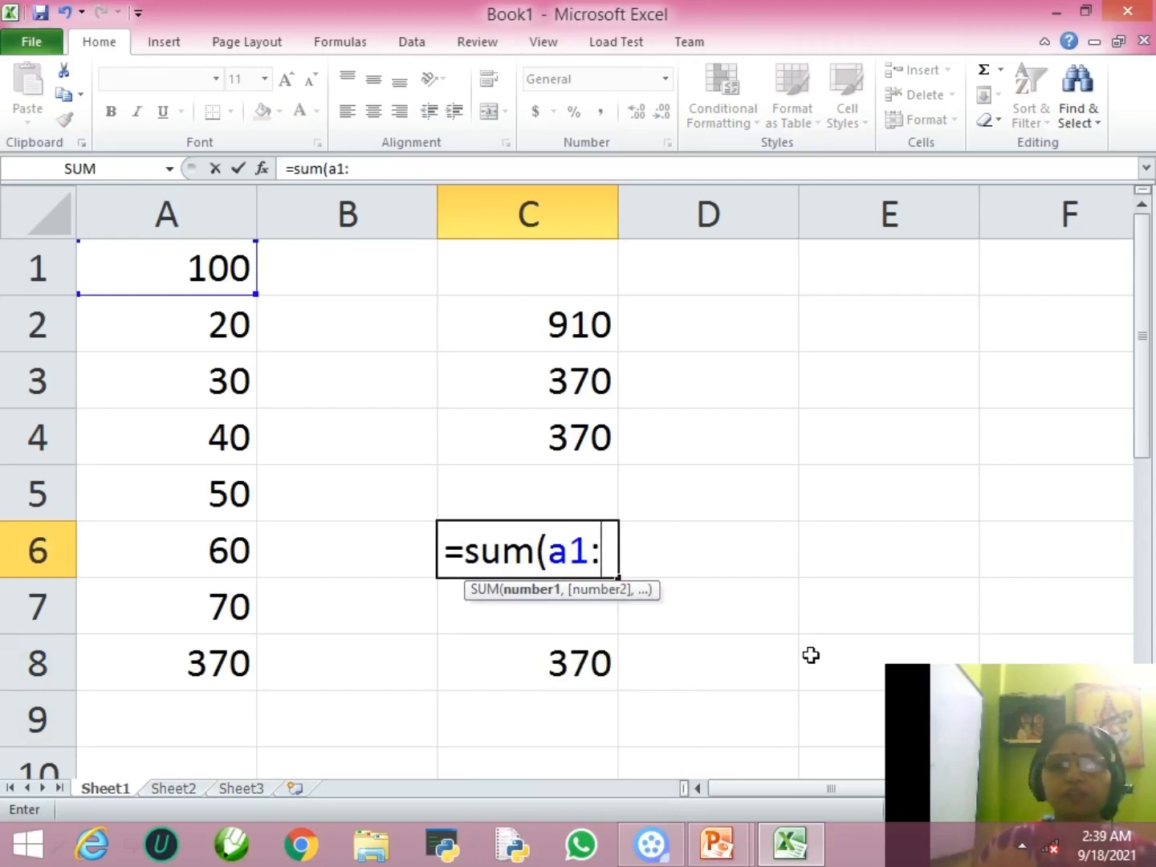
text(a7)
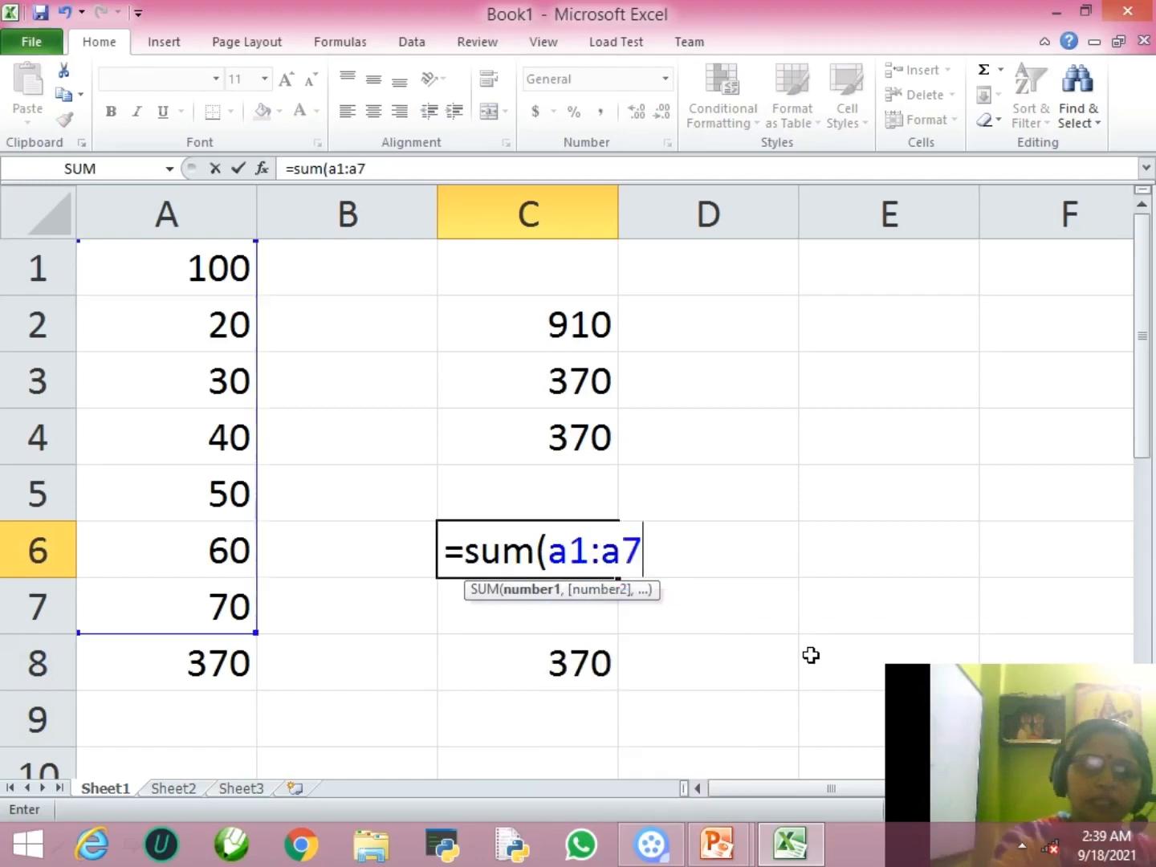
text())
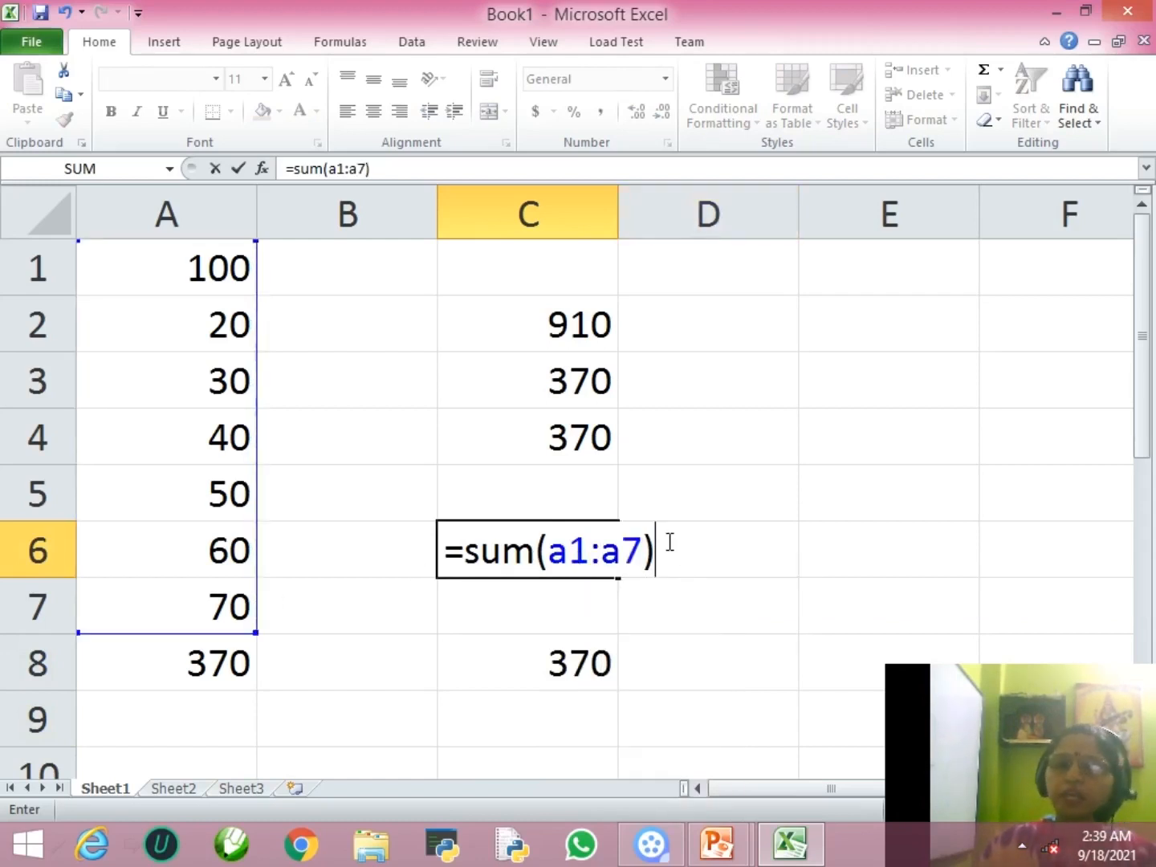
key(Return)
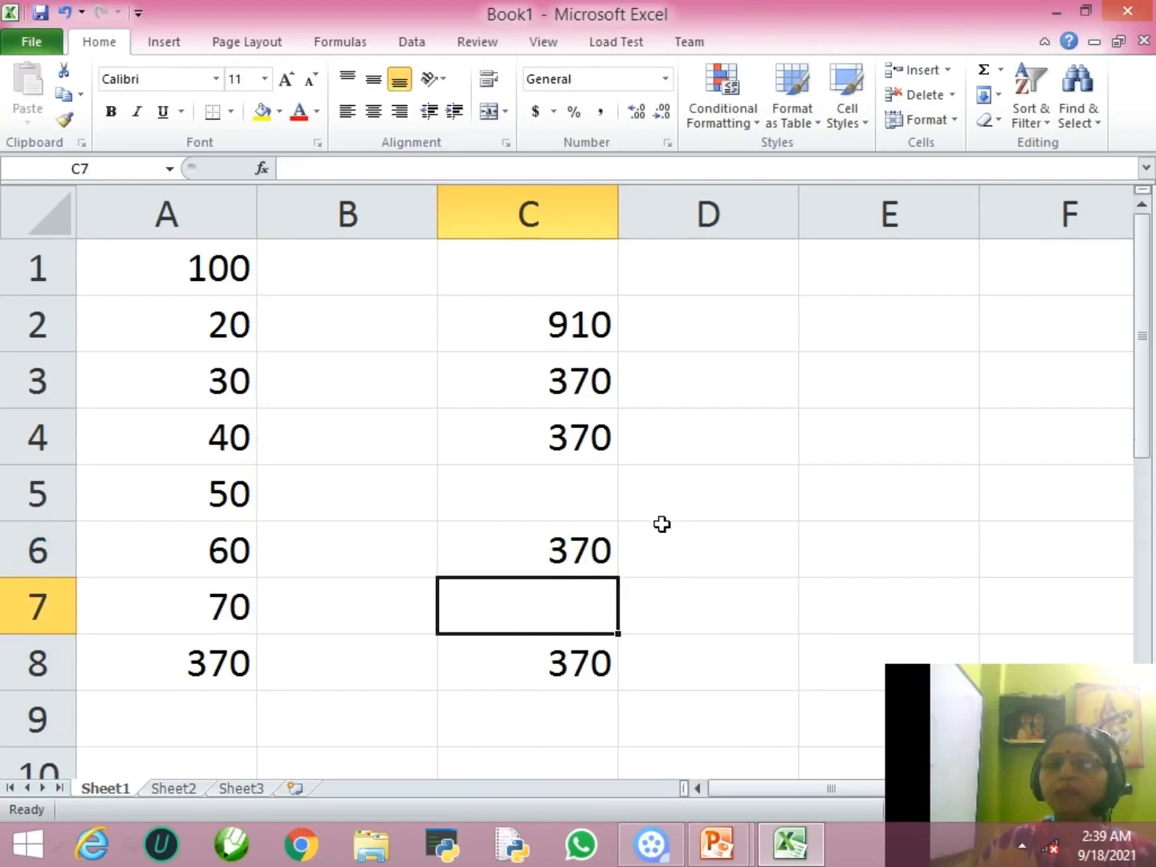
Enter the formula =sum(A1+34) in cell B4 to add a fixed number to cell A1.
click(353, 443)
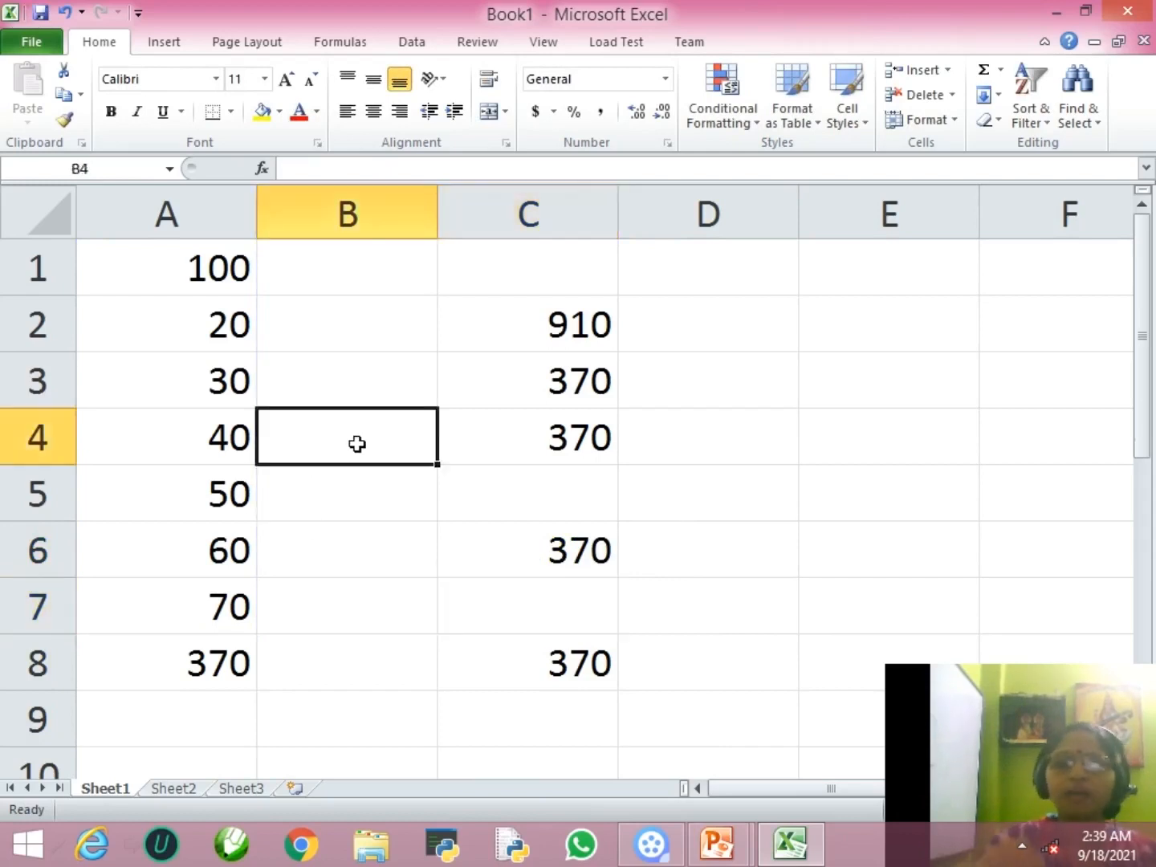
text(=)
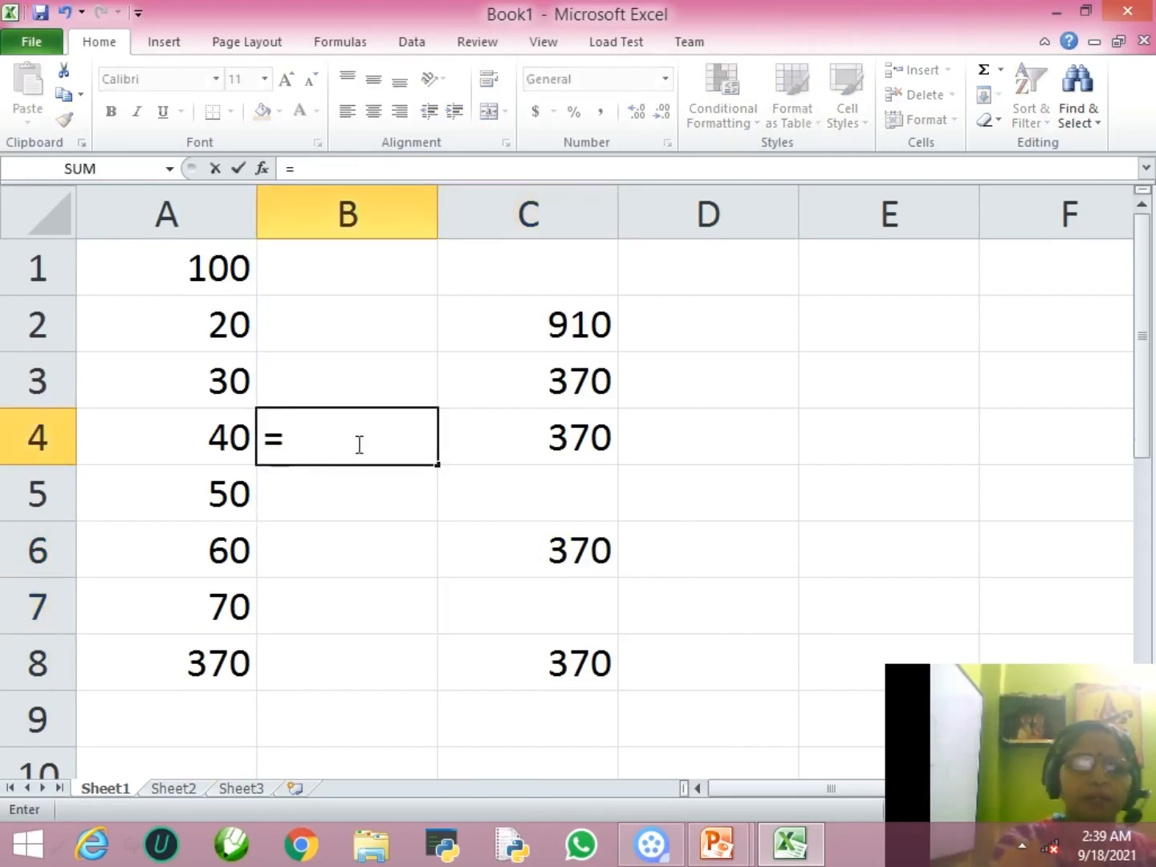
text(sum)
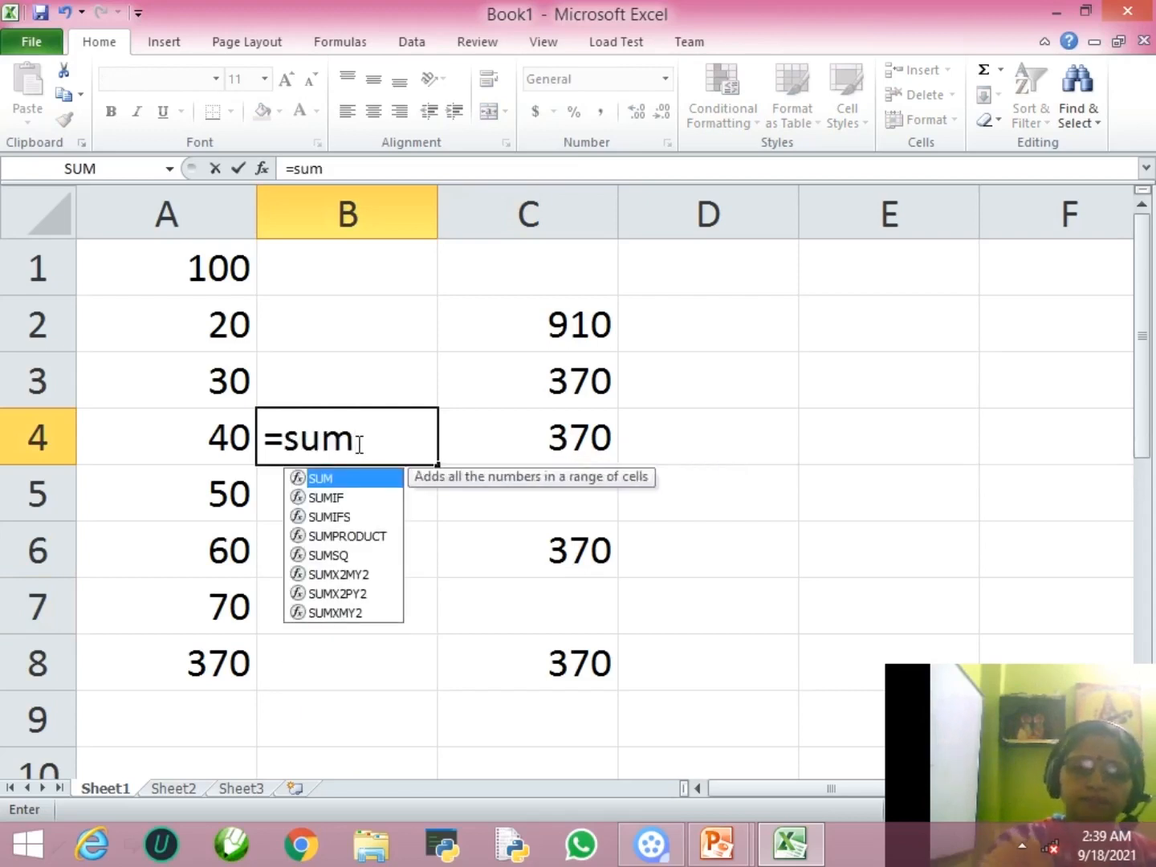
text(()
click(177, 265)
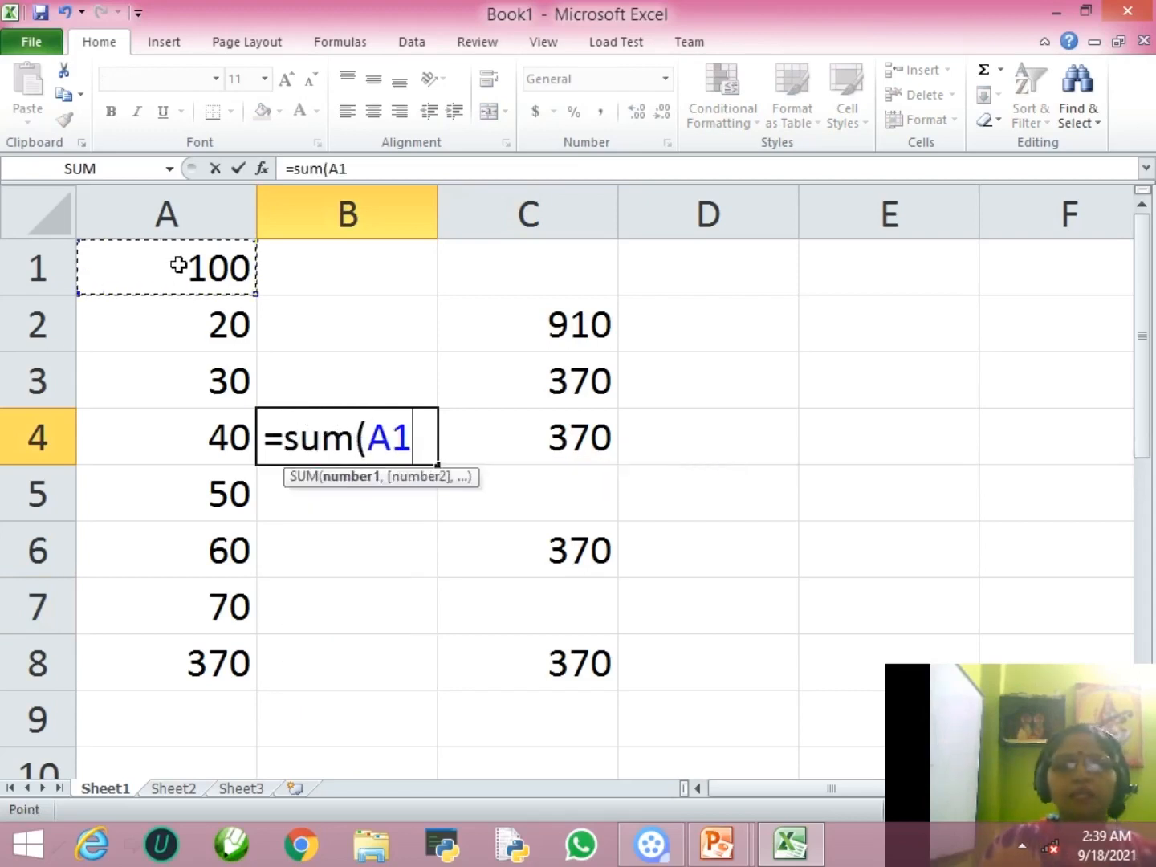
text(+34))
key(Return)
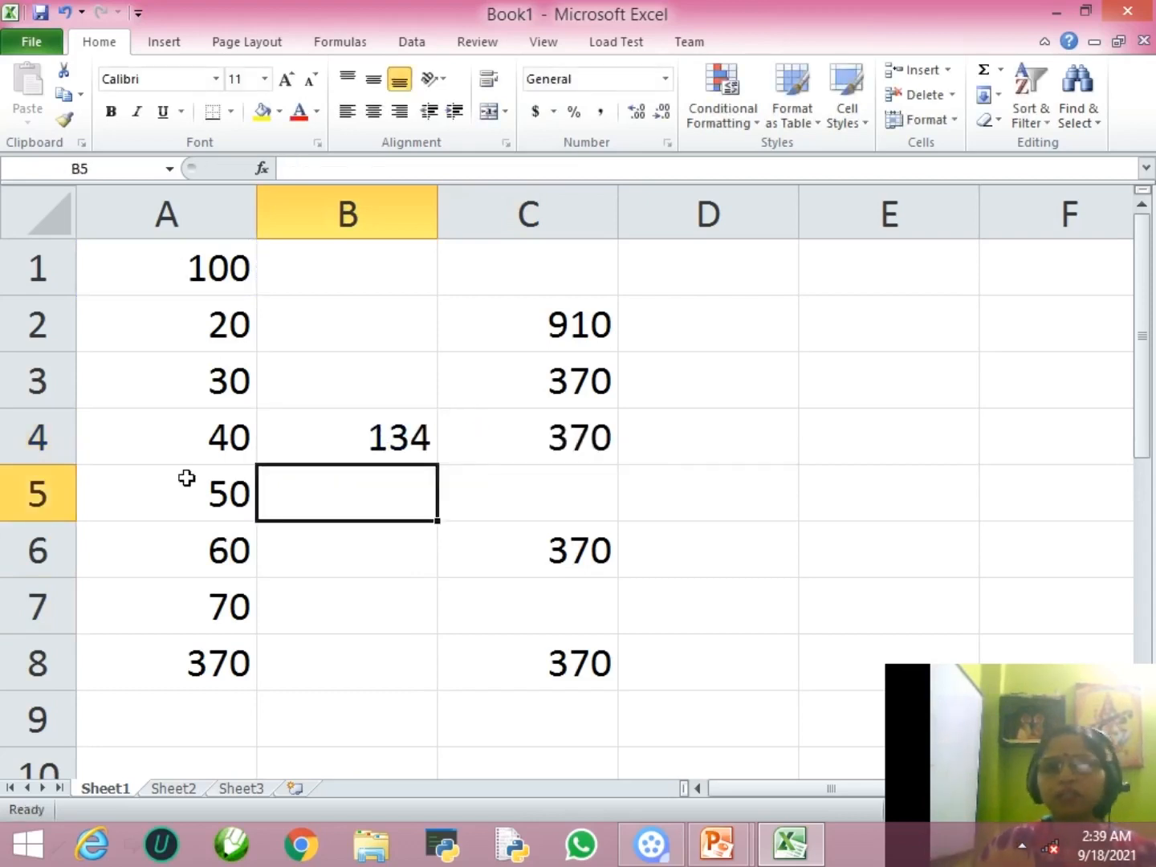
Enter the formula =A8/7 in cell B8 to divide the column A total, and review it.
click(338, 665)
text(=)
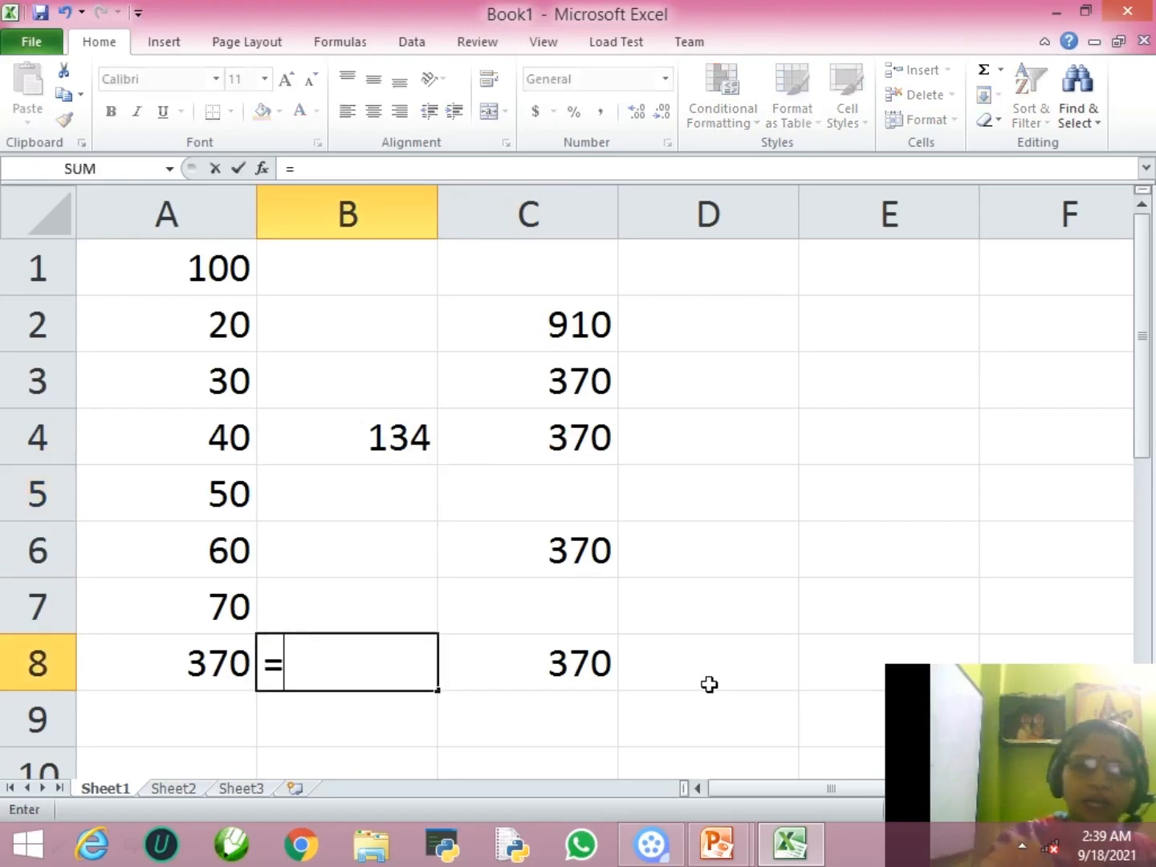
key(Left)
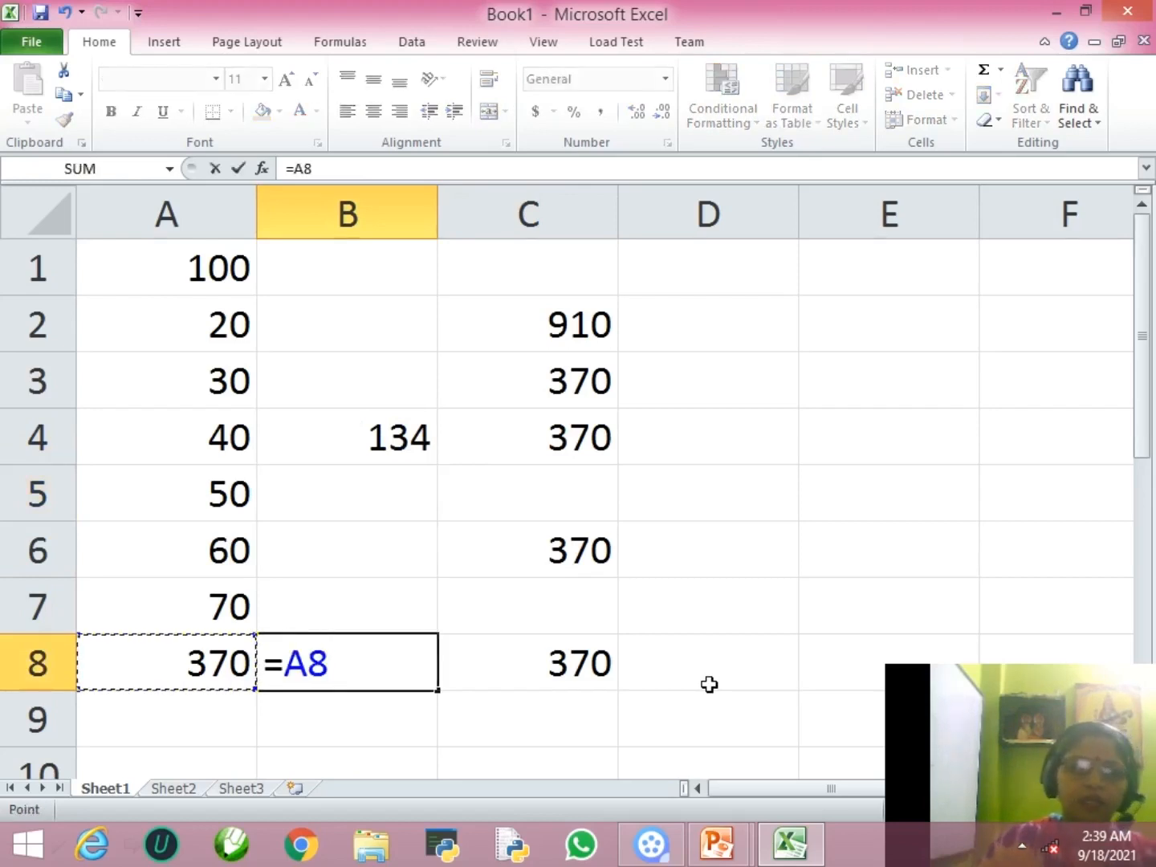
text(/)
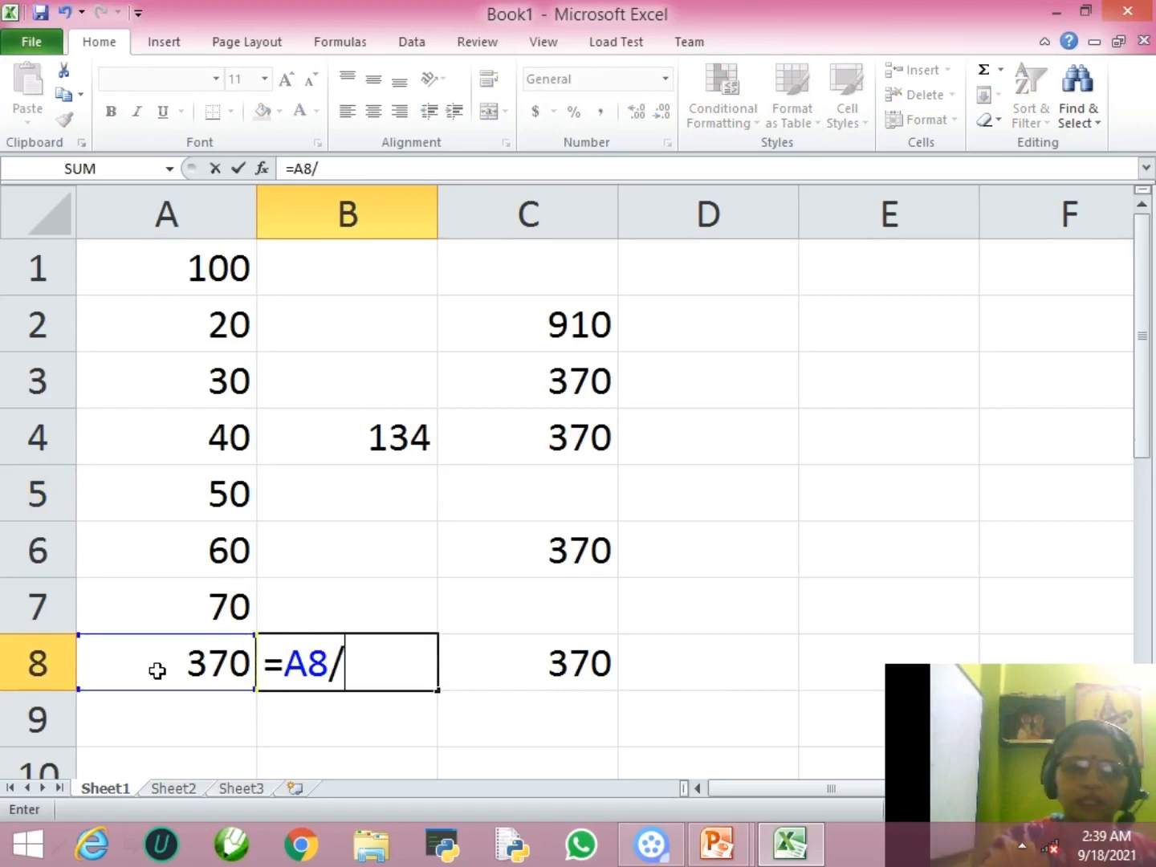
text(7)
key(Return)
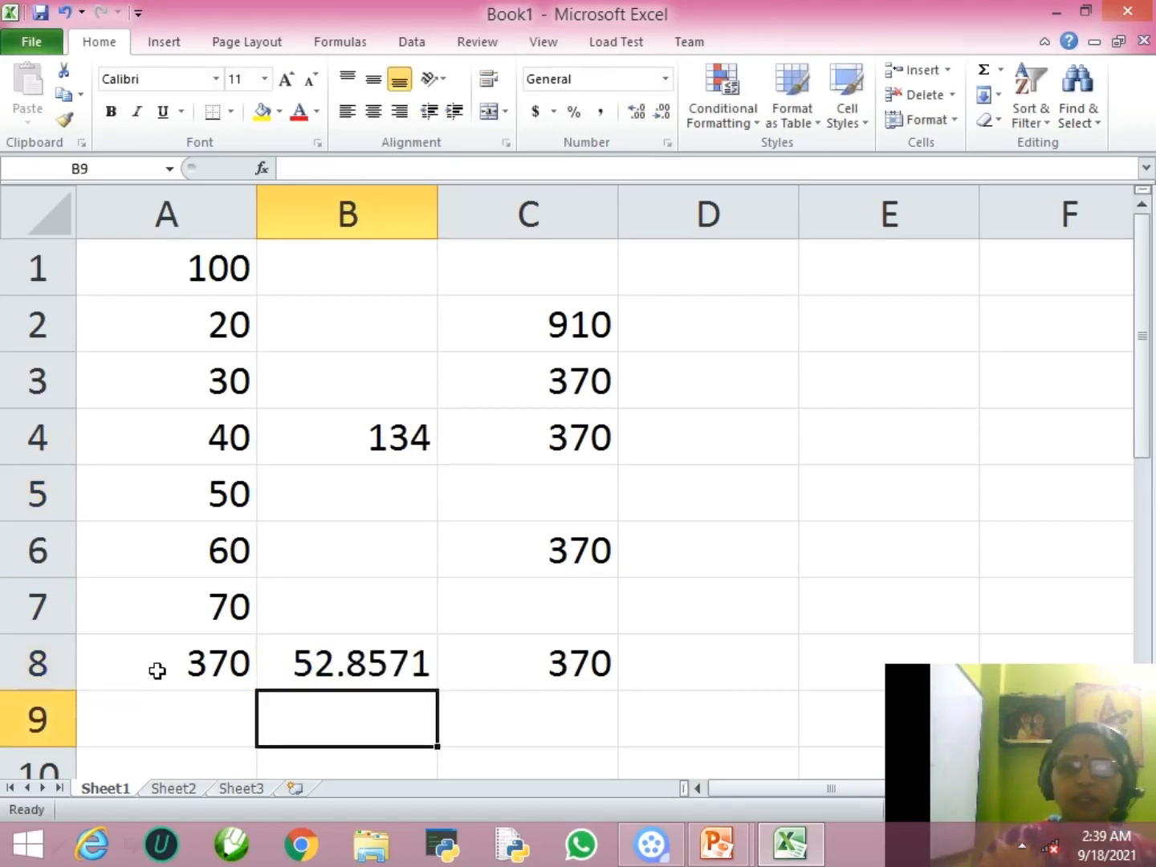
key(Up)
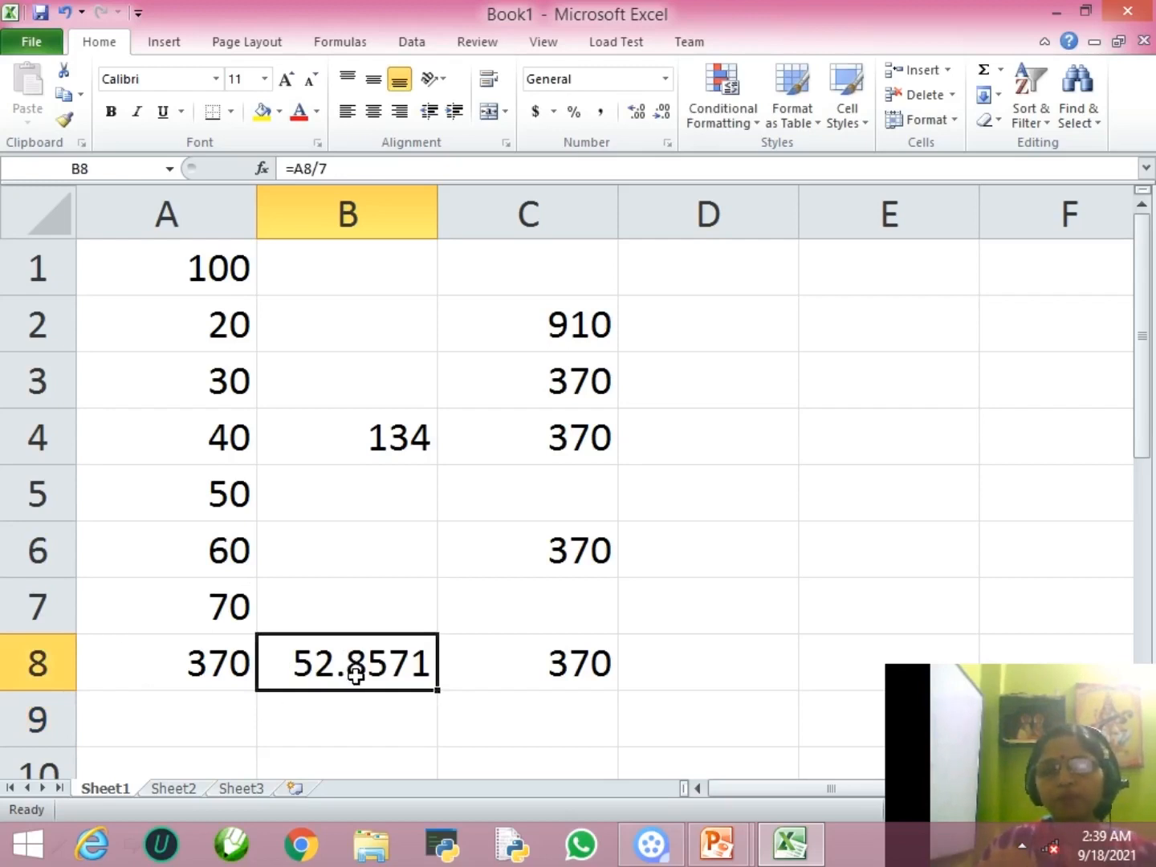
Enter the formula =A8-100 in cell B6 to subtract from the column A total.
click(333, 553)
text(=)
key(Down)
key(Down)
key(Left)
text(-100)
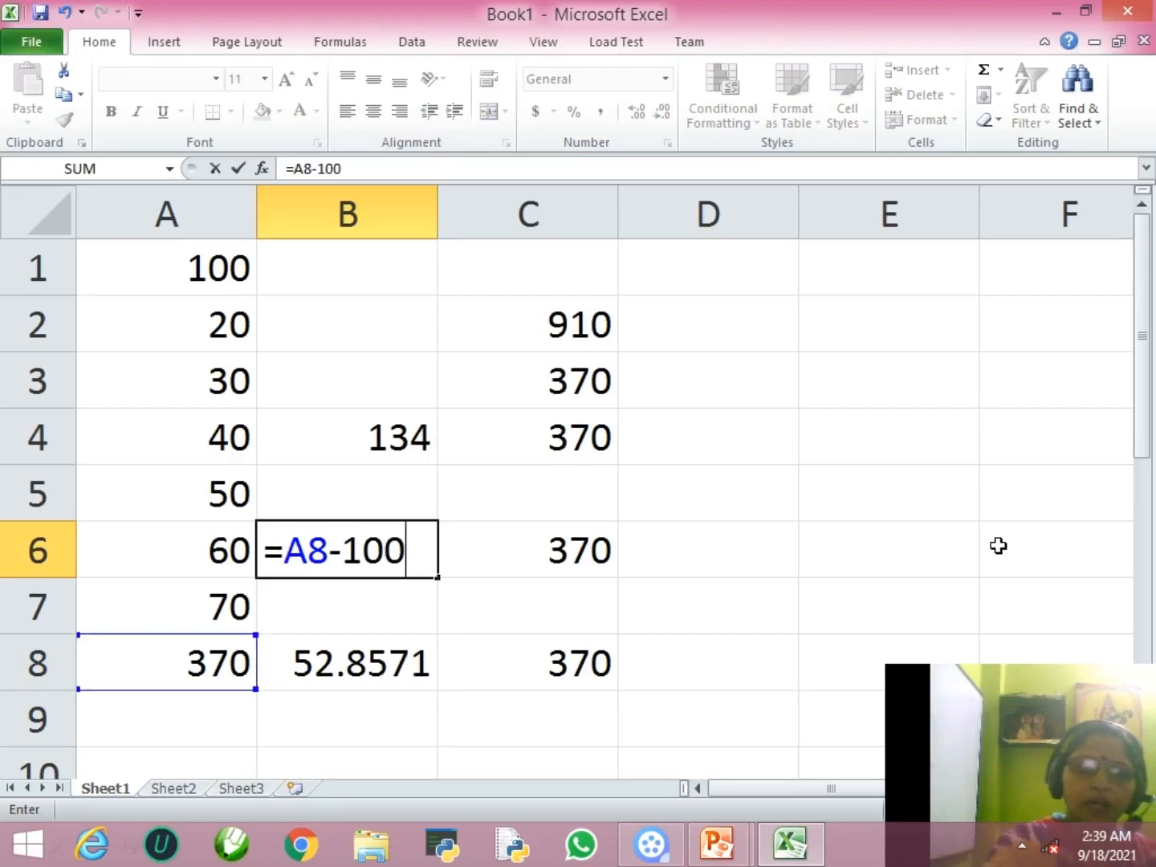
key(Return)
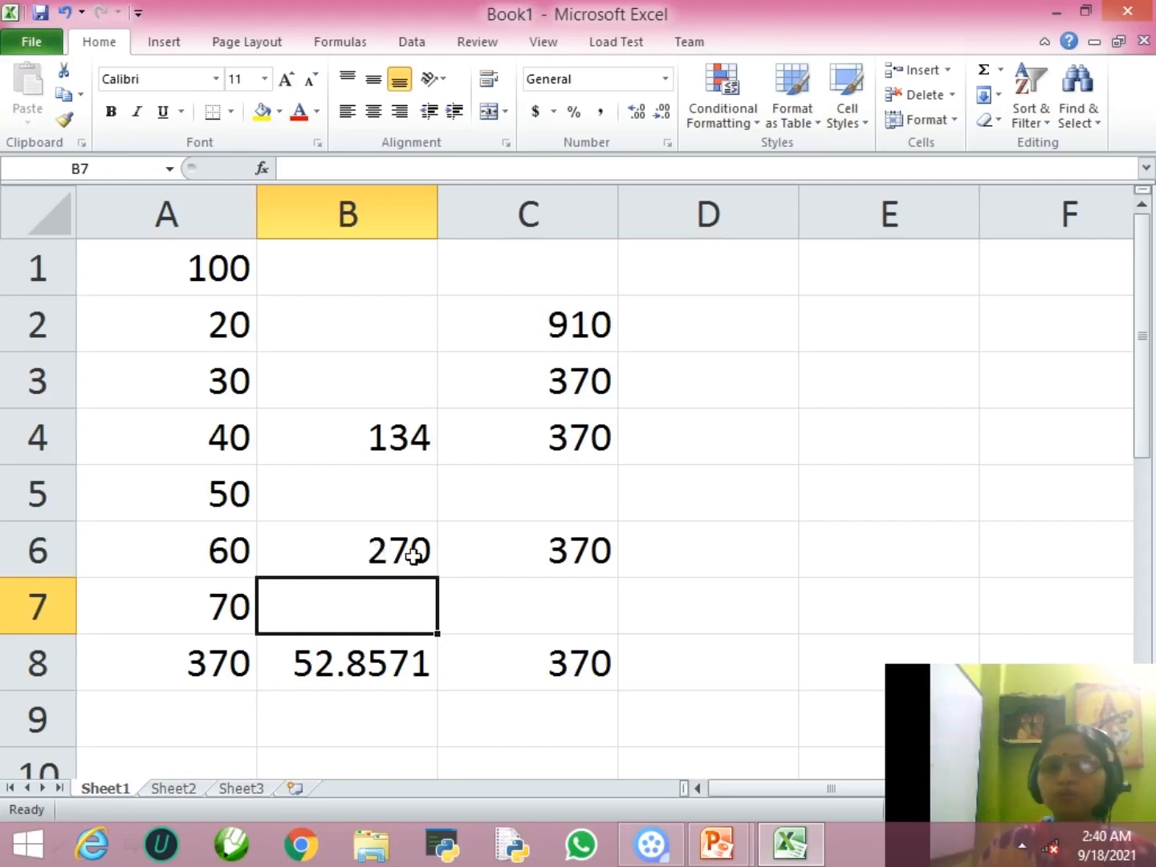
Enter the number 1 in cell D1 and reselect that cell.
click(681, 324)
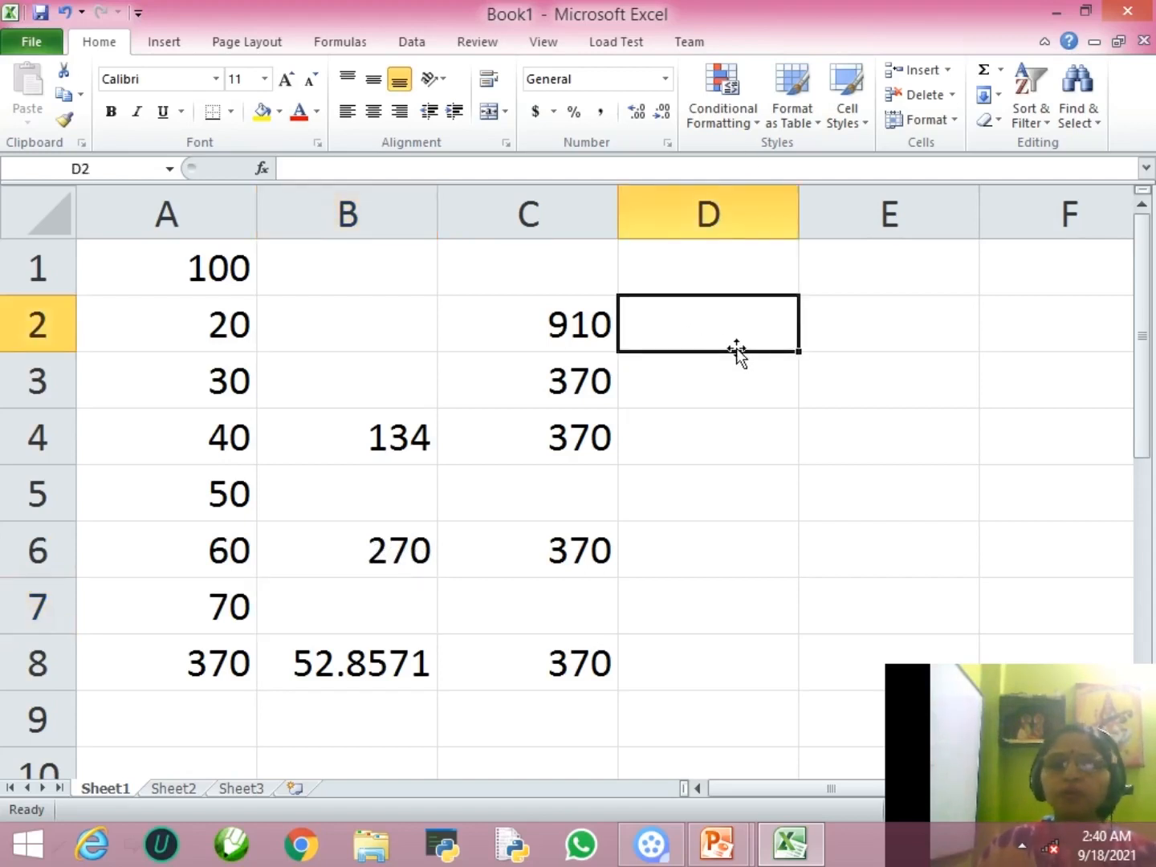
click(683, 278)
click(695, 324)
click(717, 281)
text(1)
key(Return)
key(Up)
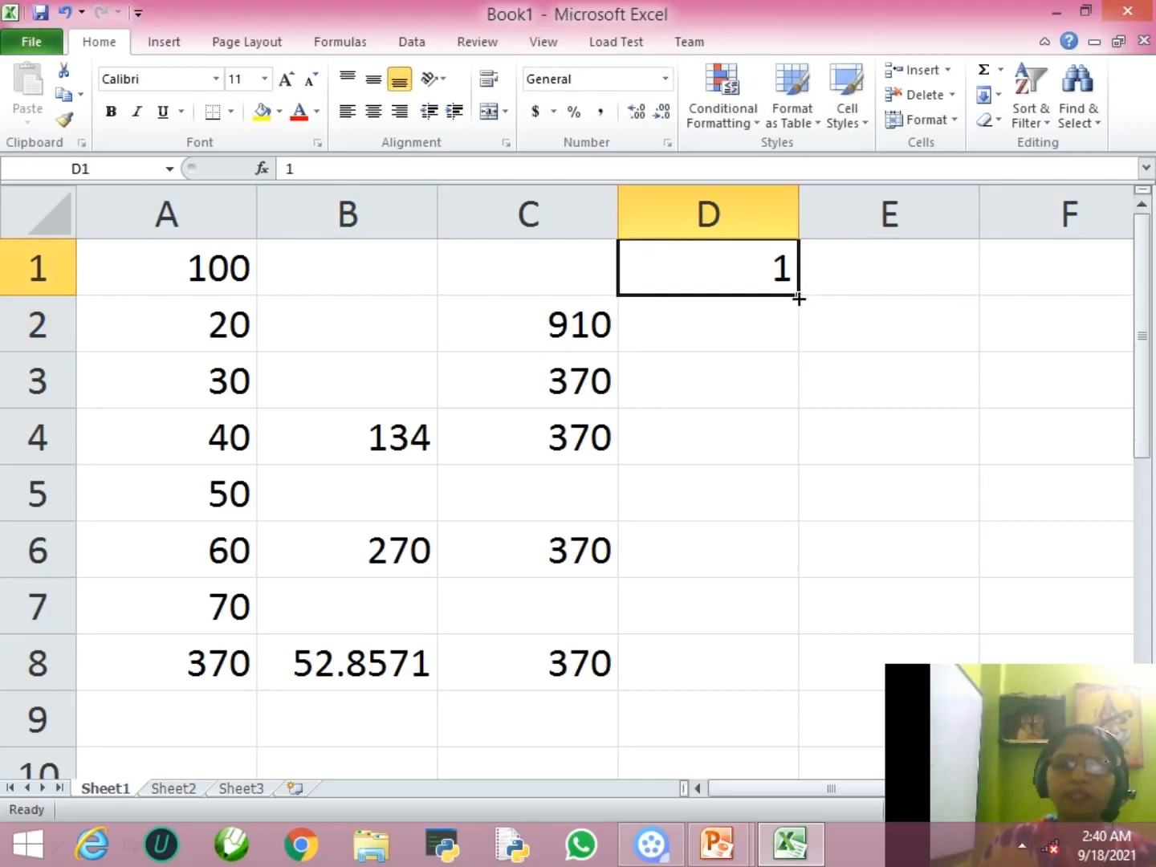
Try filling the value of cell D1 down through D8 and undo the fill.
click(702, 326)
click(714, 277)
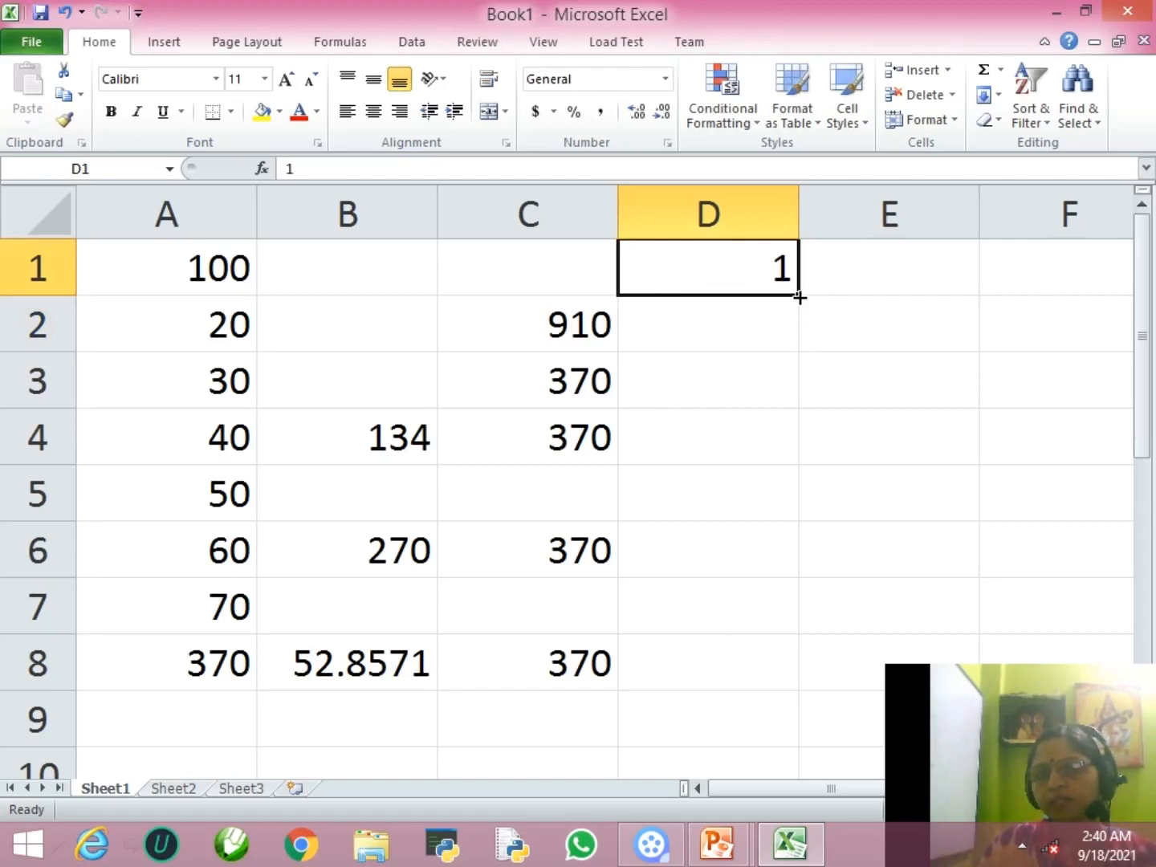
drag(798, 298, 797, 688)
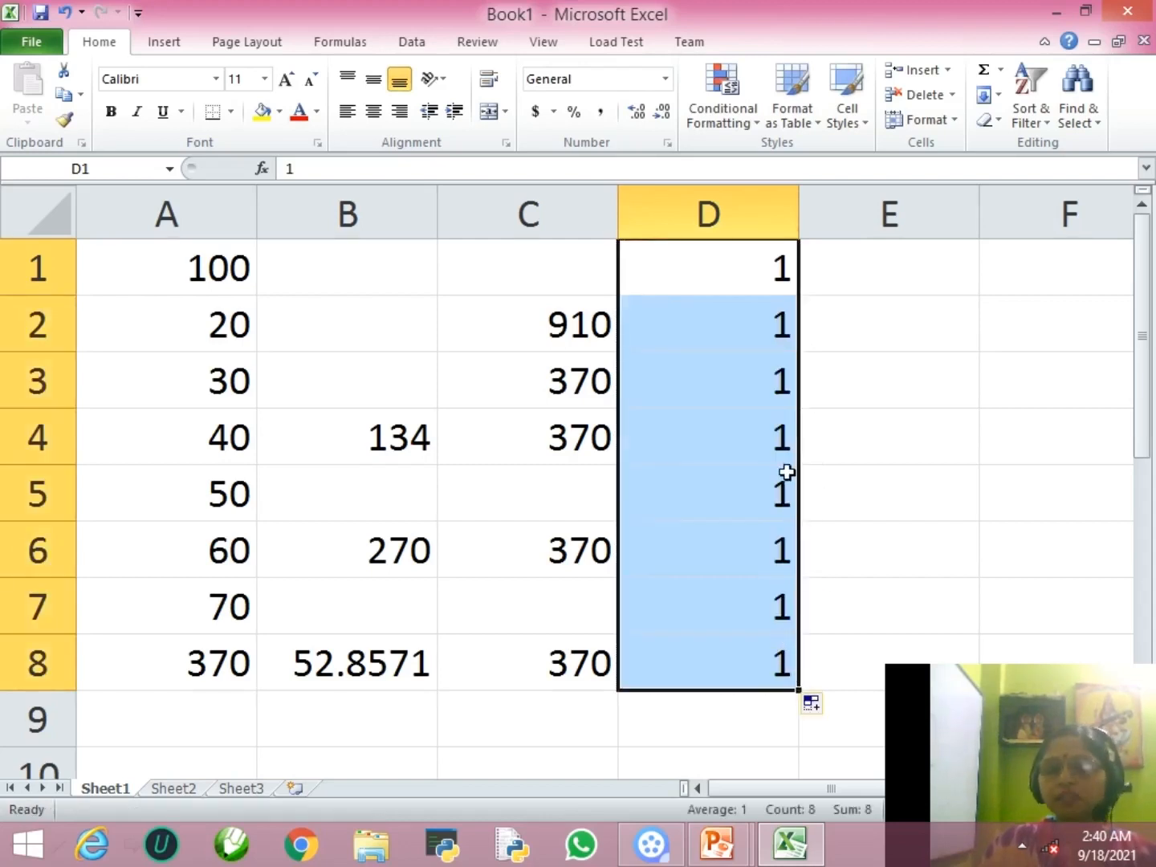
key(ctrl+z)
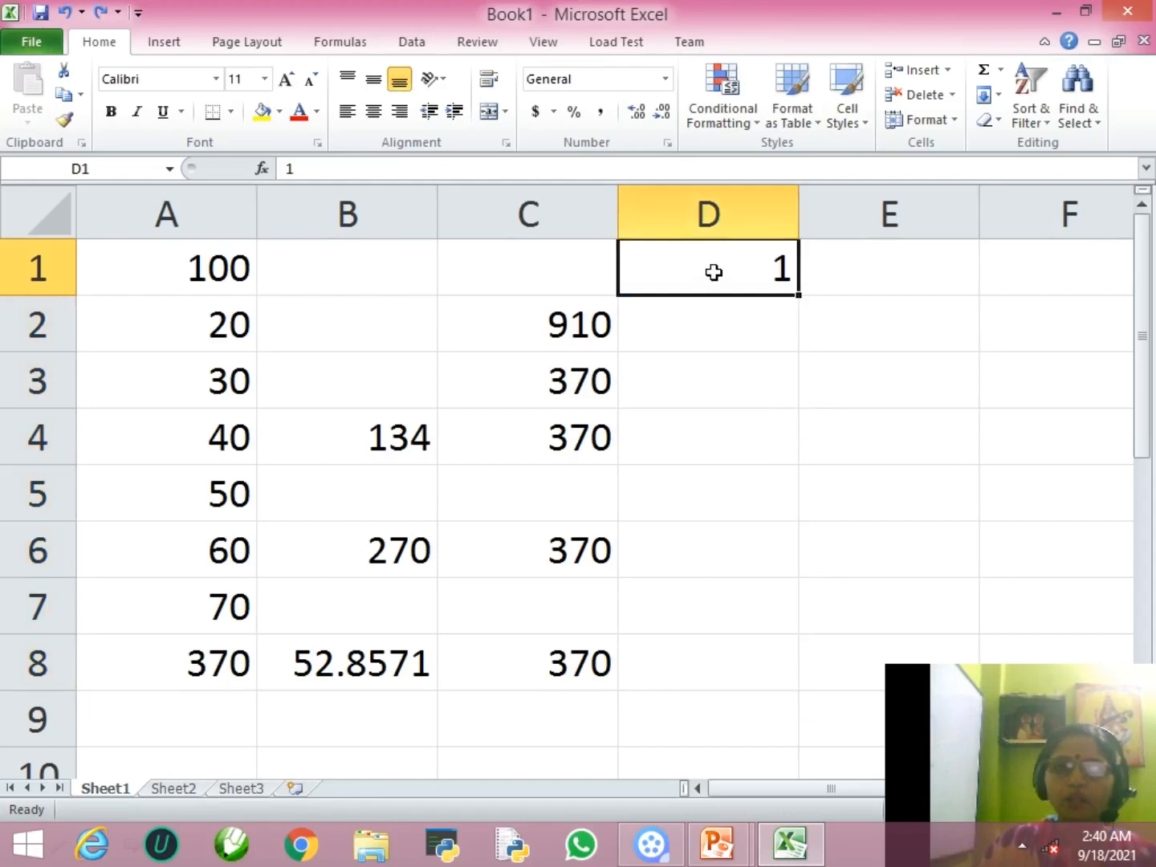
Set cell D1 to 101 and fill it down through cell D8.
text(101)
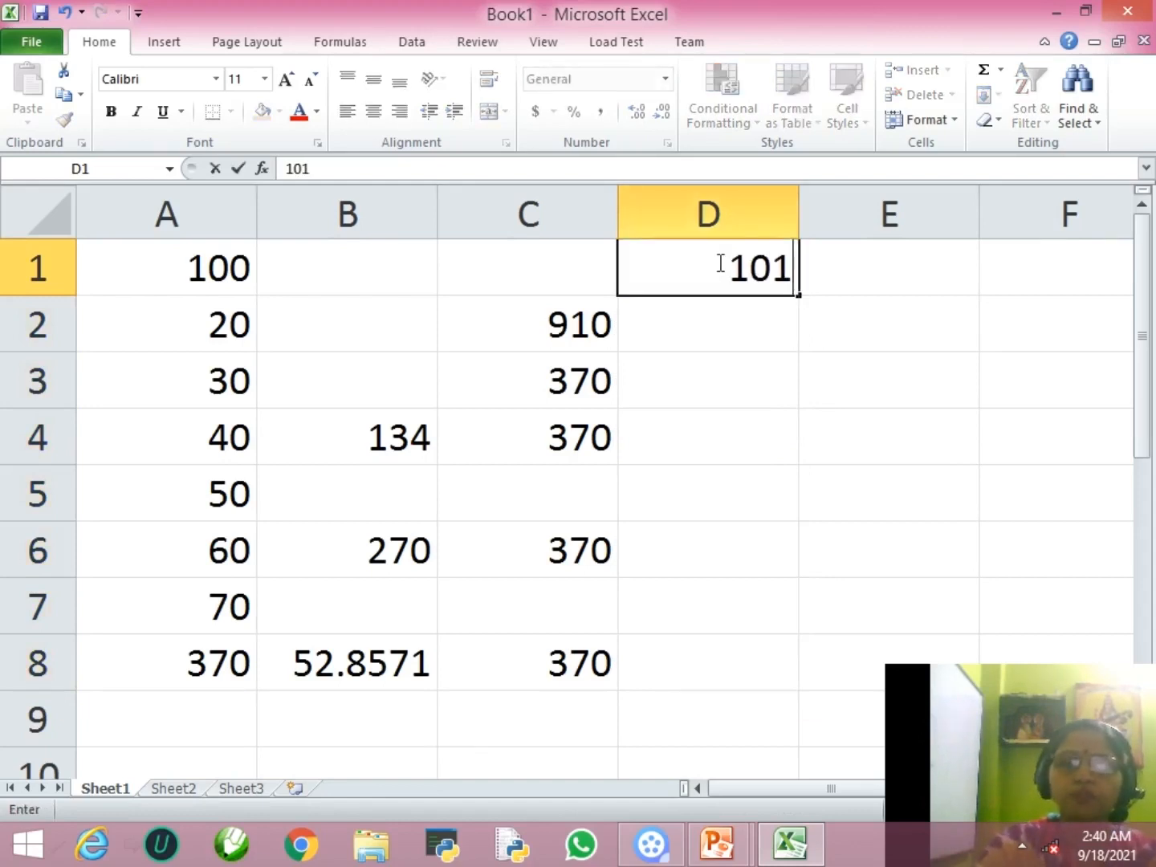
key(Return)
click(748, 271)
drag(802, 296, 758, 691)
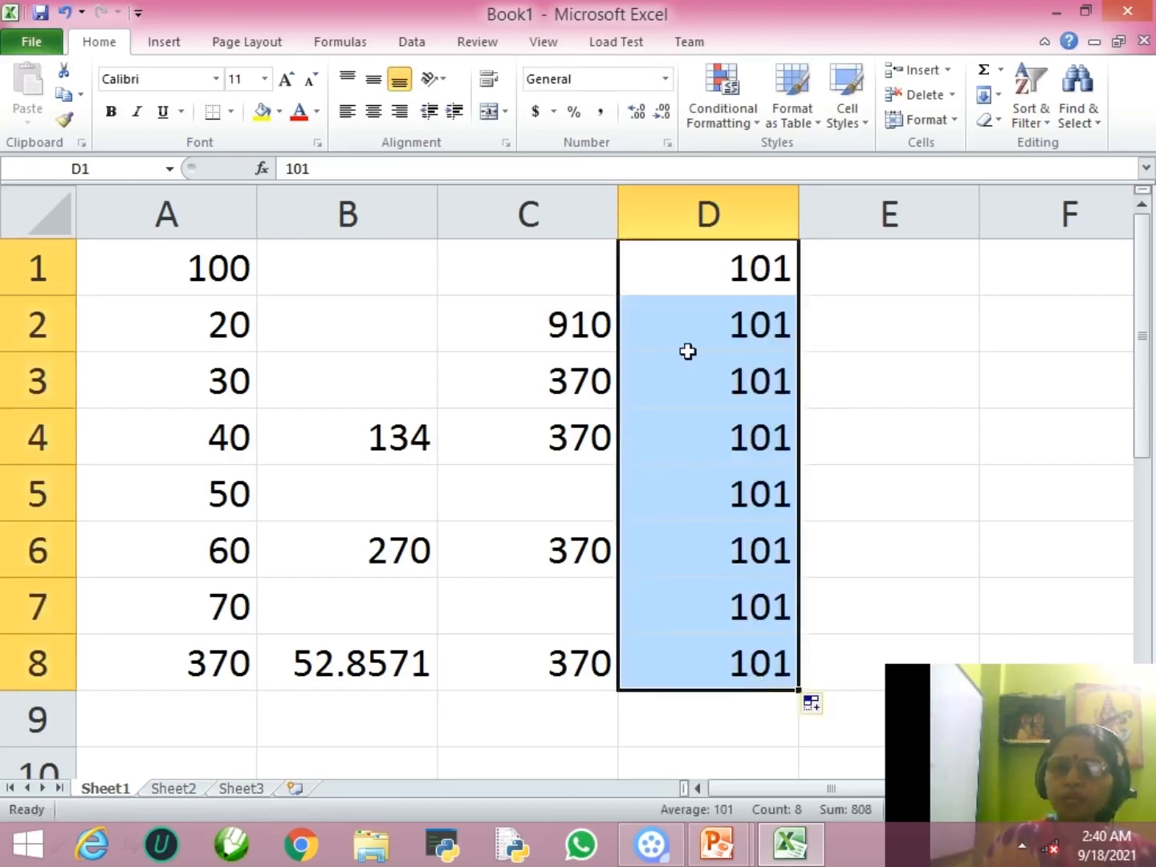
Undo the fill of 101 in column D, and replace it with weekday names filled from Sunday in D1 down through D7.
key(ctrl+z)
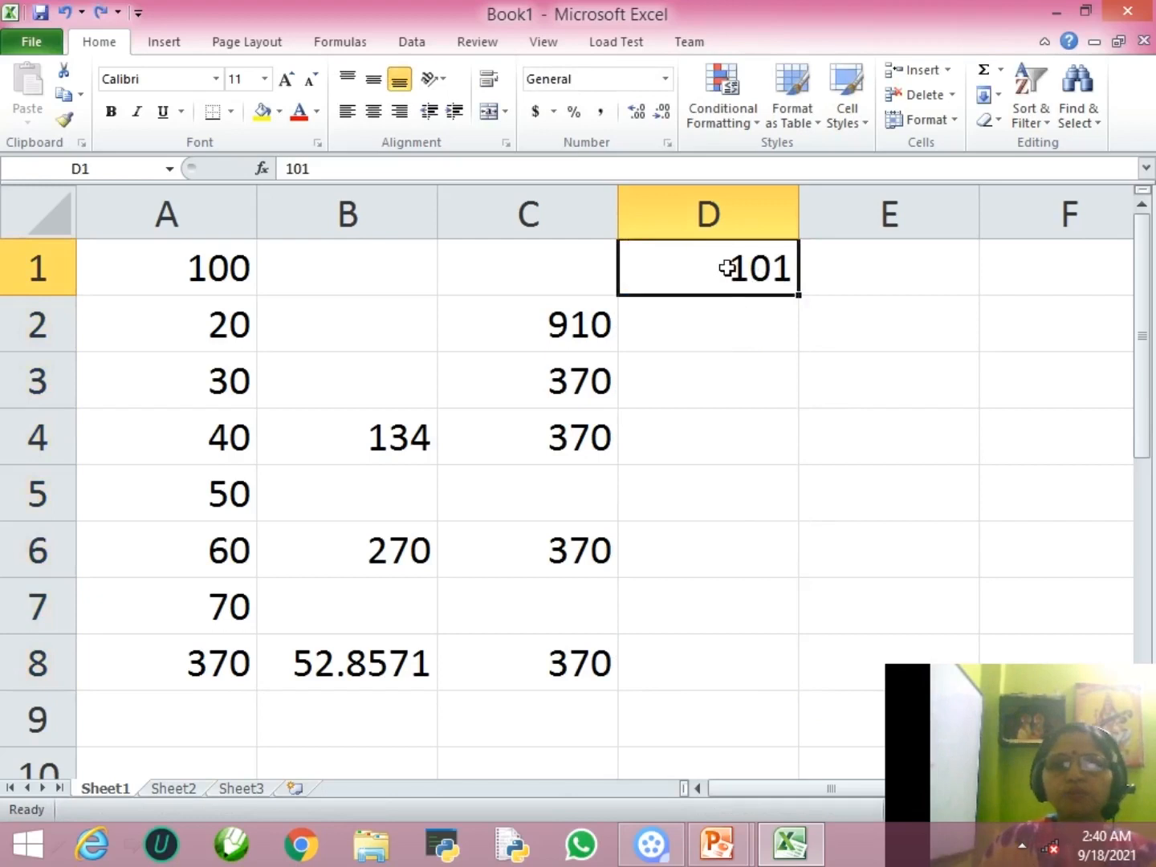
text(sun)
text(f)
key(BackSpace)
text(day)
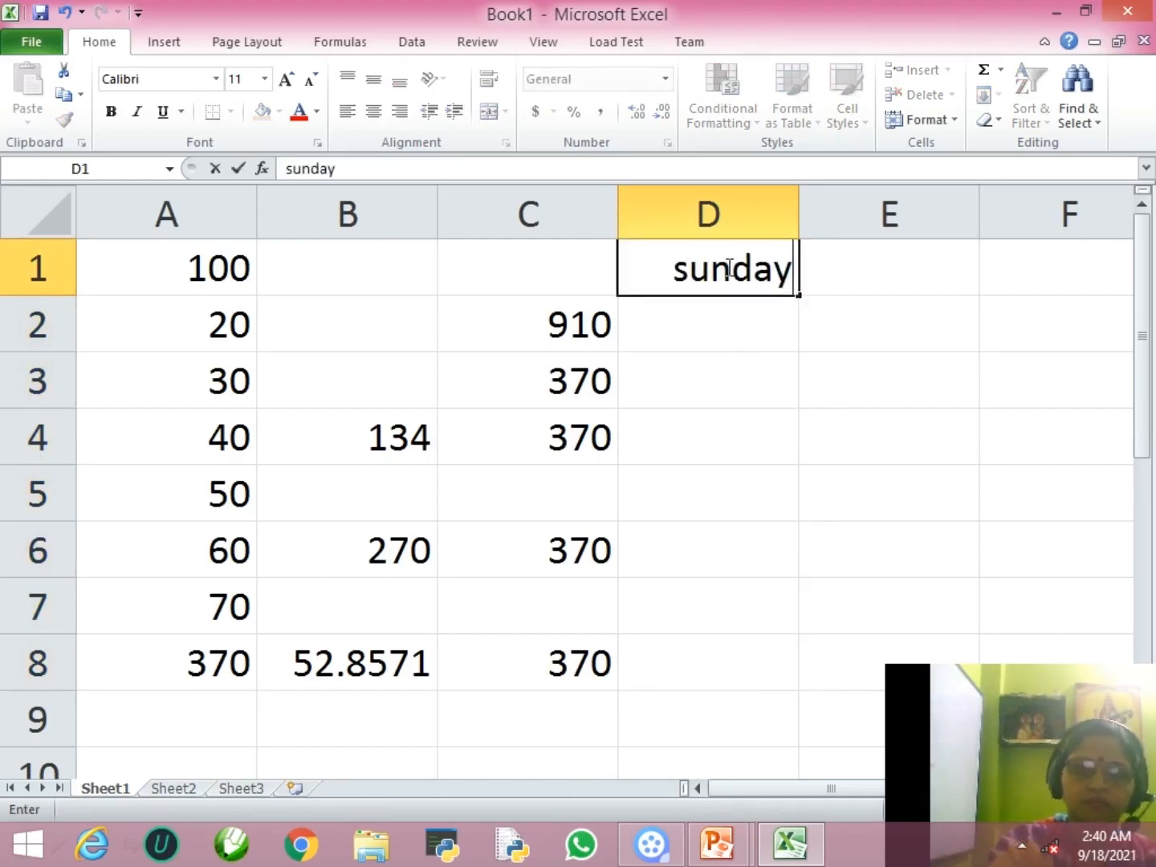
key(Return)
click(725, 269)
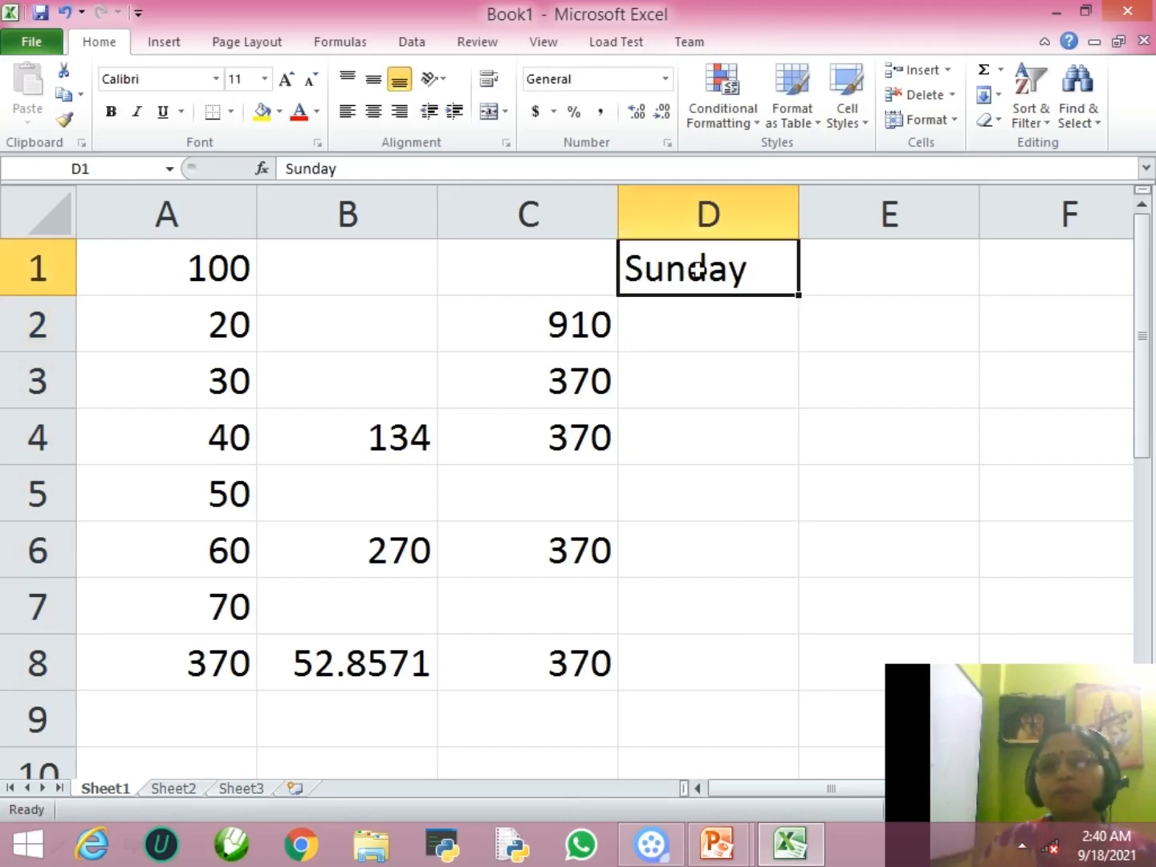
drag(797, 296, 803, 607)
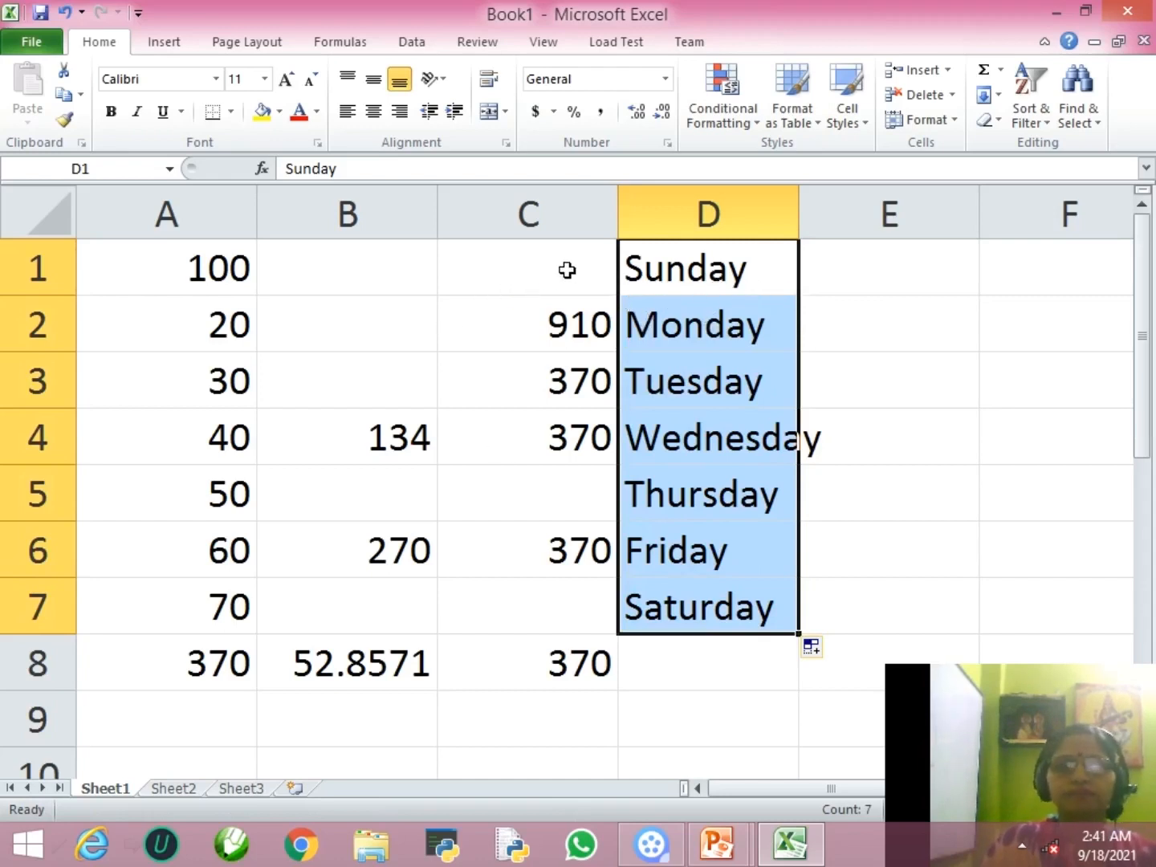
On Sheet2, enter sun in cell A1 and fill the abbreviated weekdays down through cell A10.
click(169, 785)
click(425, 488)
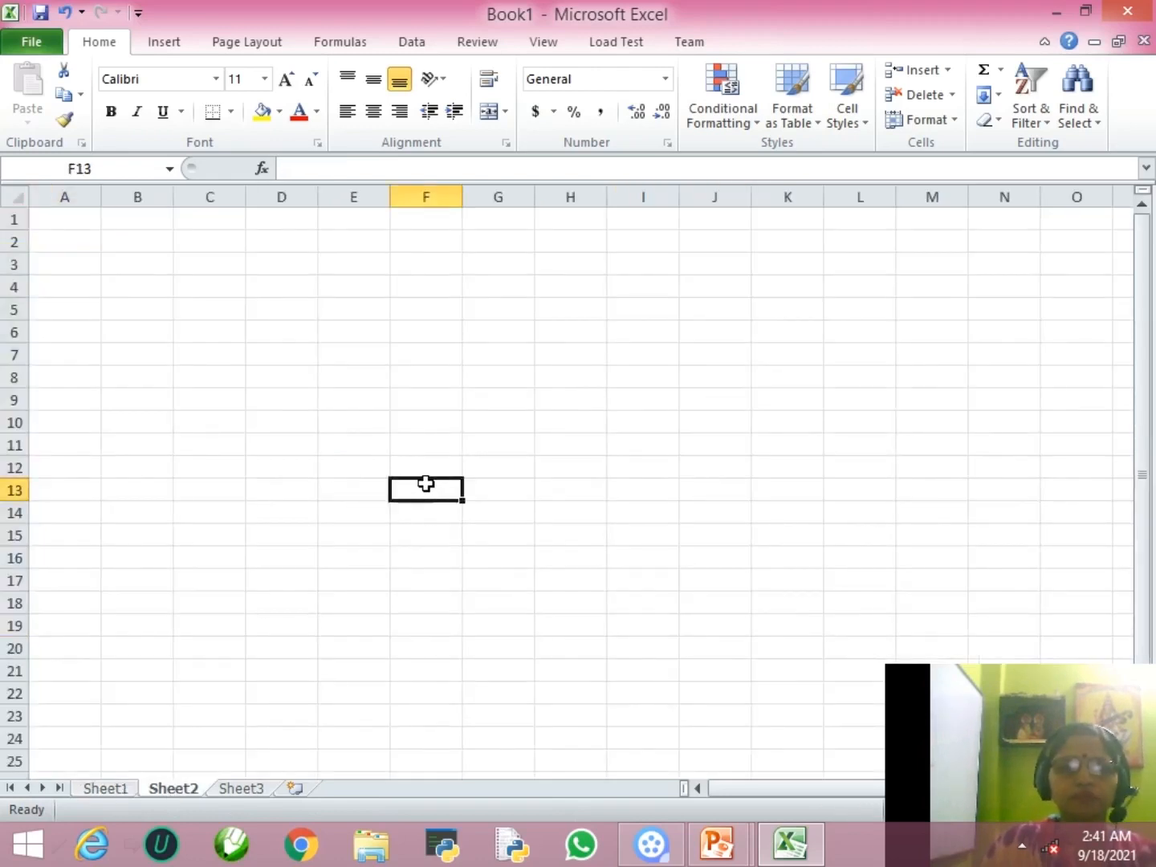
scroll(514, 407, up, 4)
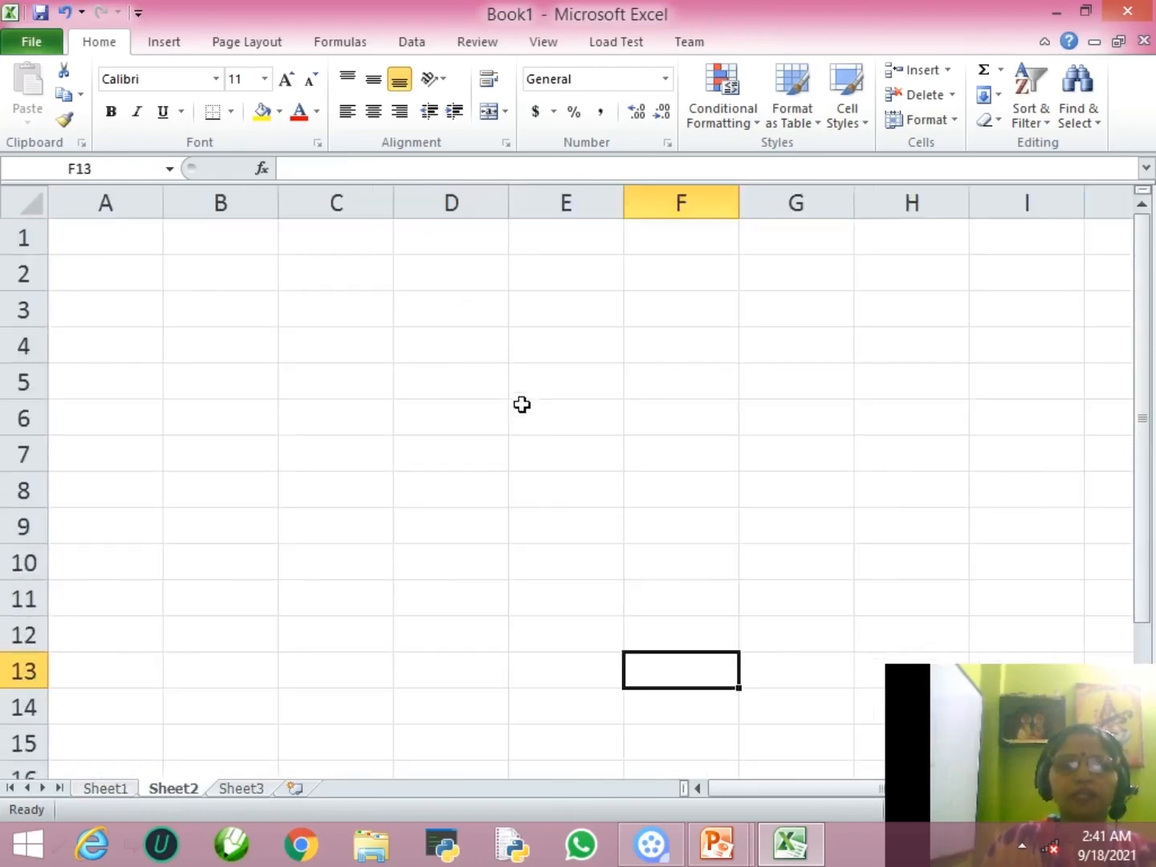
scroll(522, 405, up, 1)
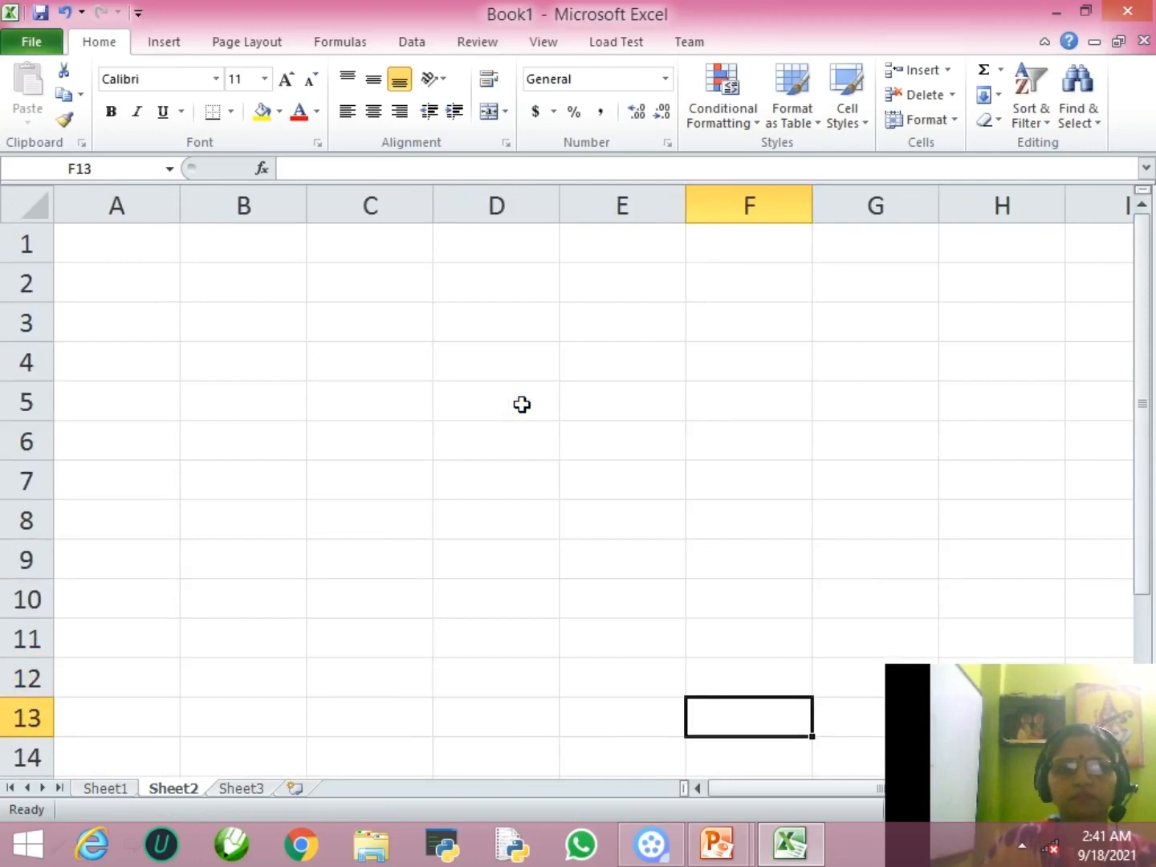
scroll(522, 404, up, 1)
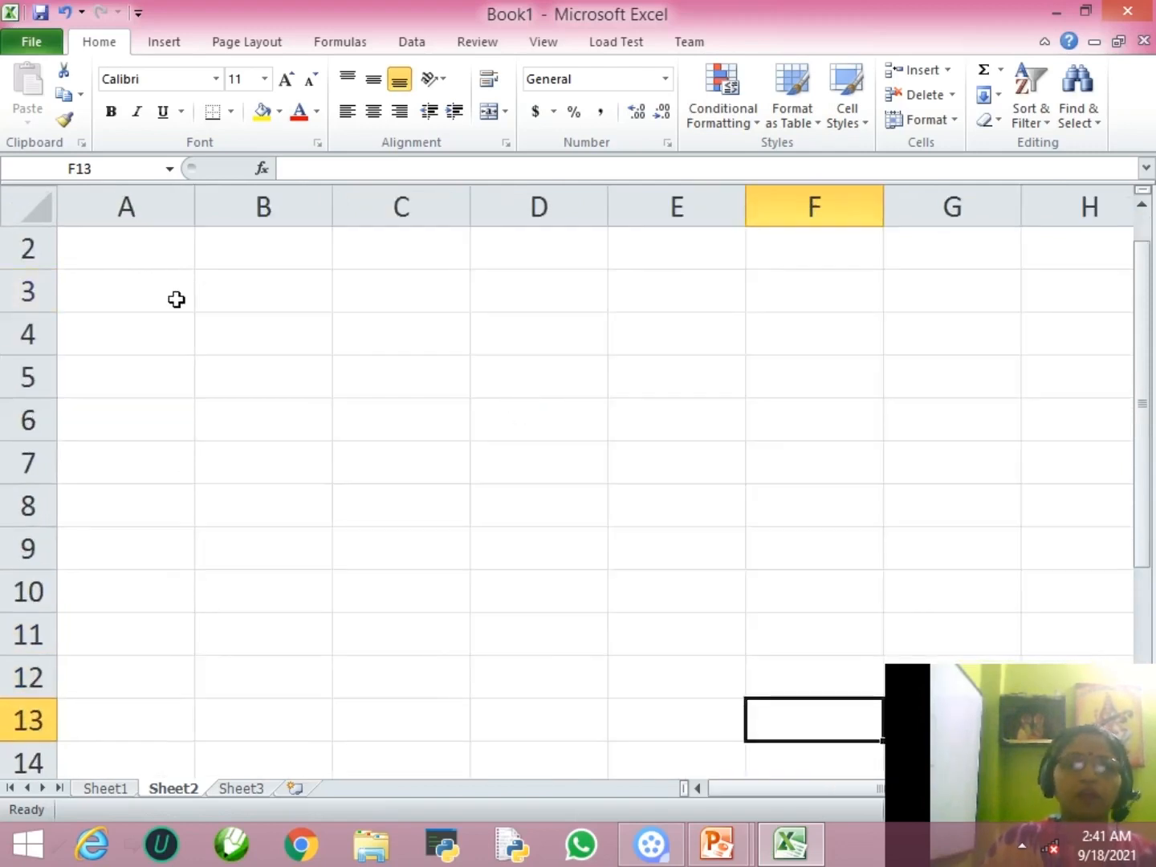
click(155, 319)
key(Up)
key(Up)
key(Up)
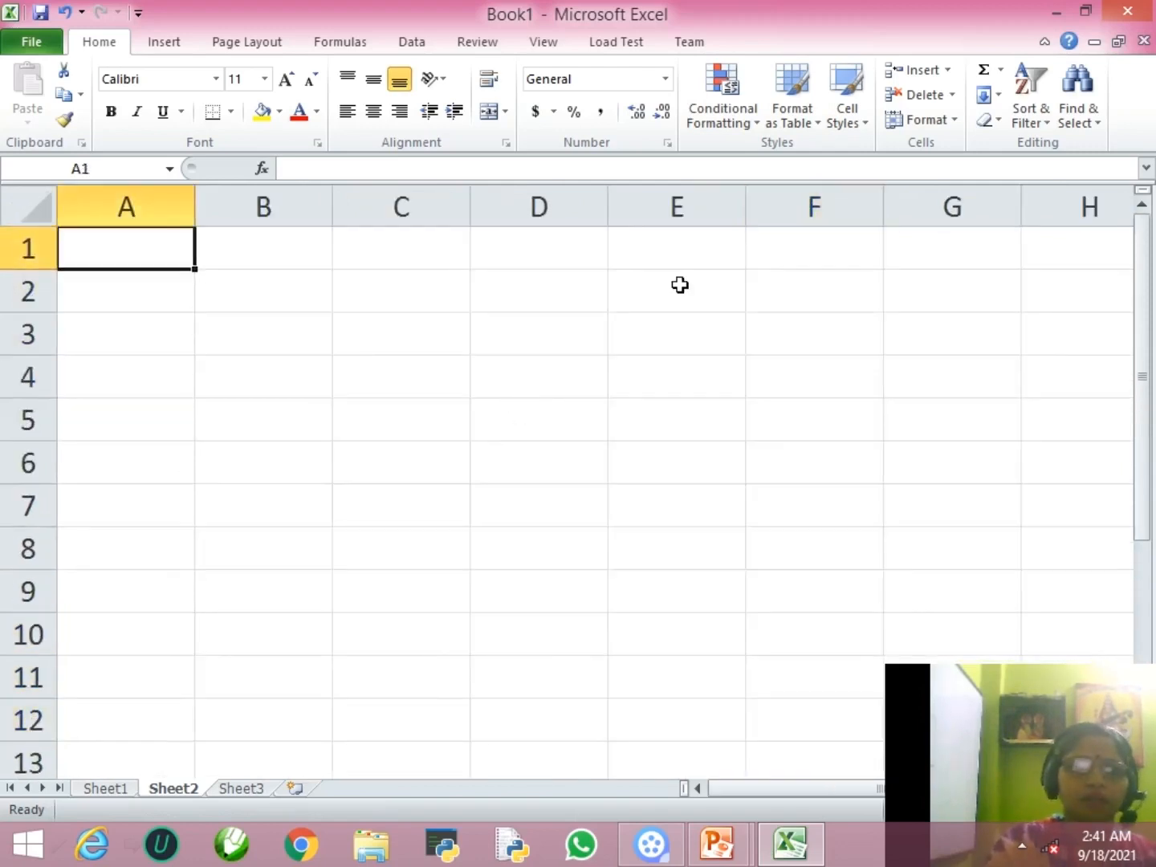
text(sun)
key(Return)
key(Up)
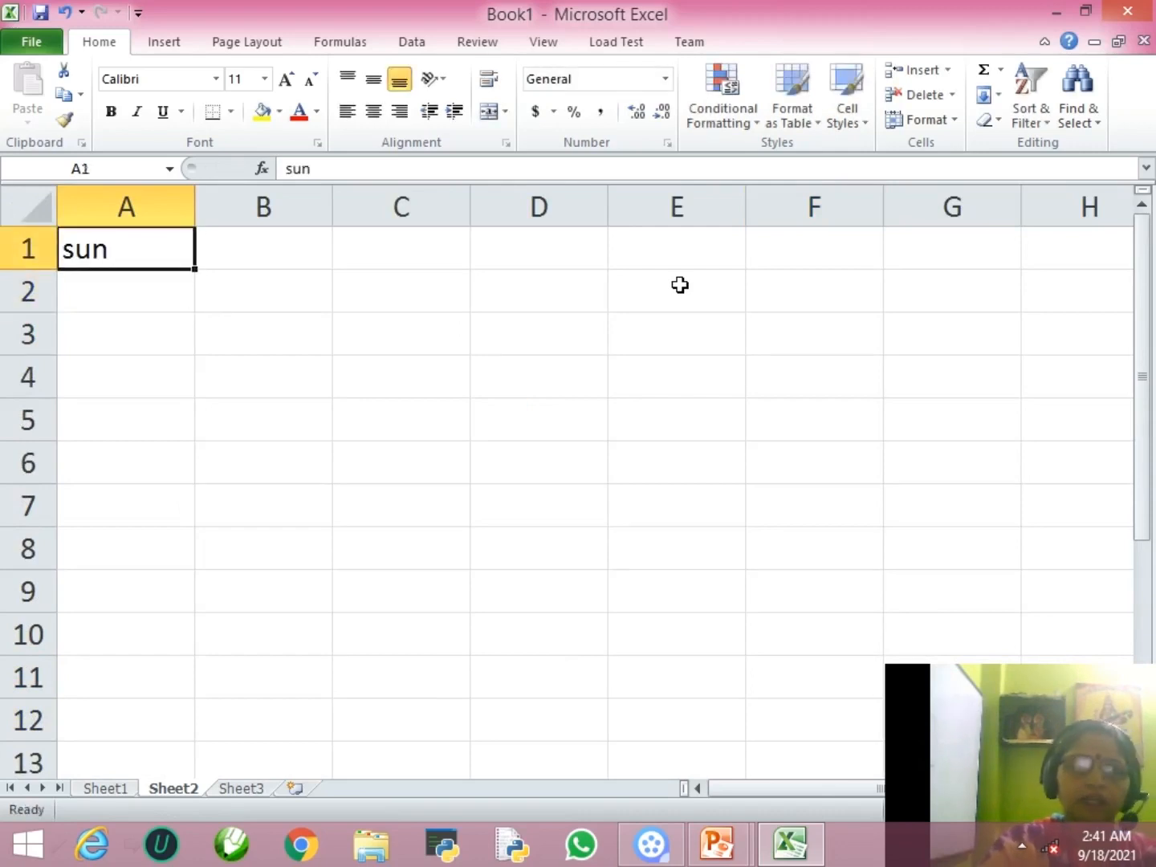
drag(194, 269, 201, 641)
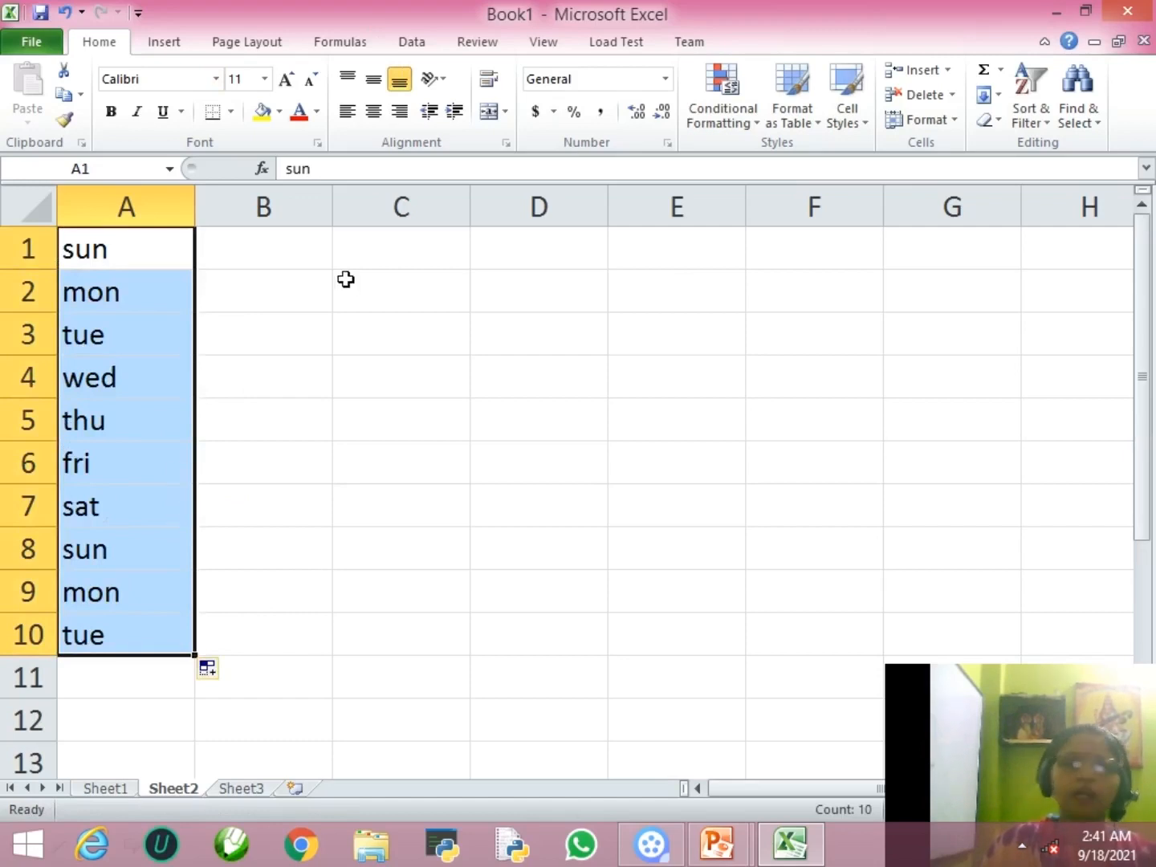
click(373, 255)
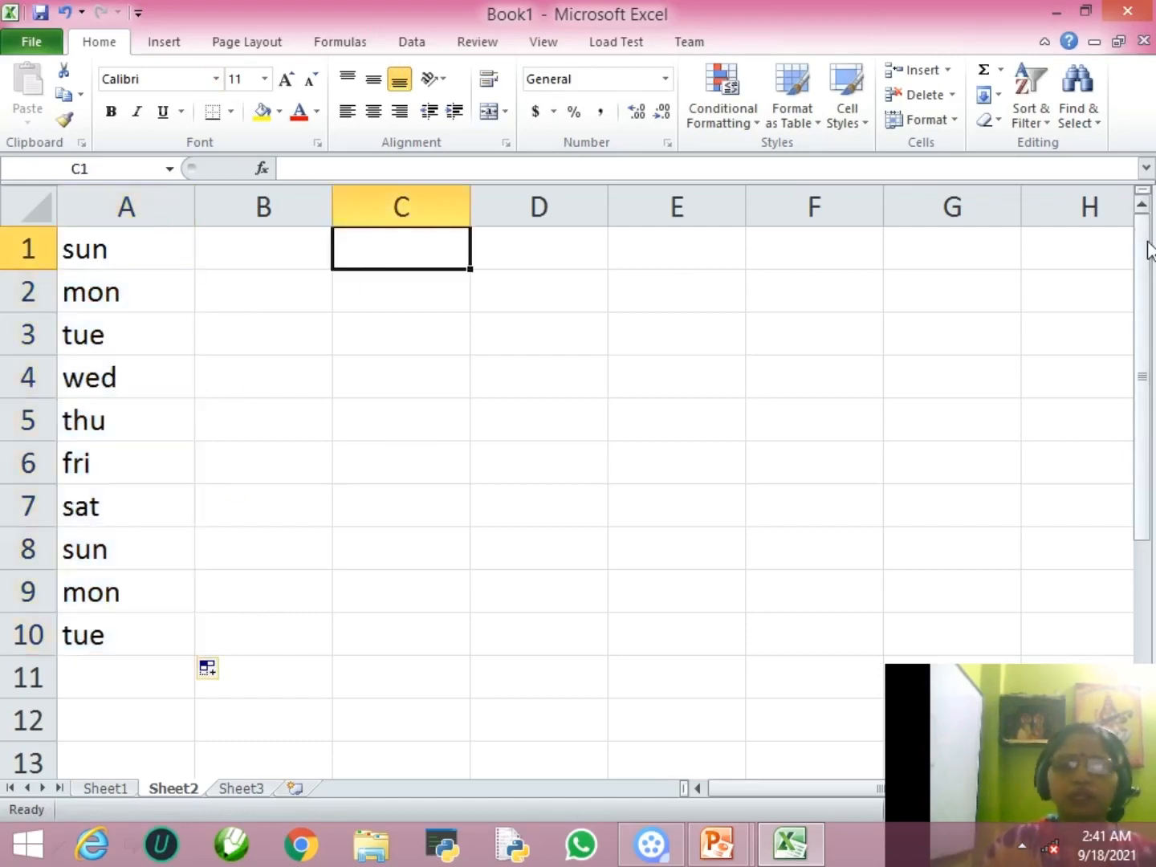
click(173, 634)
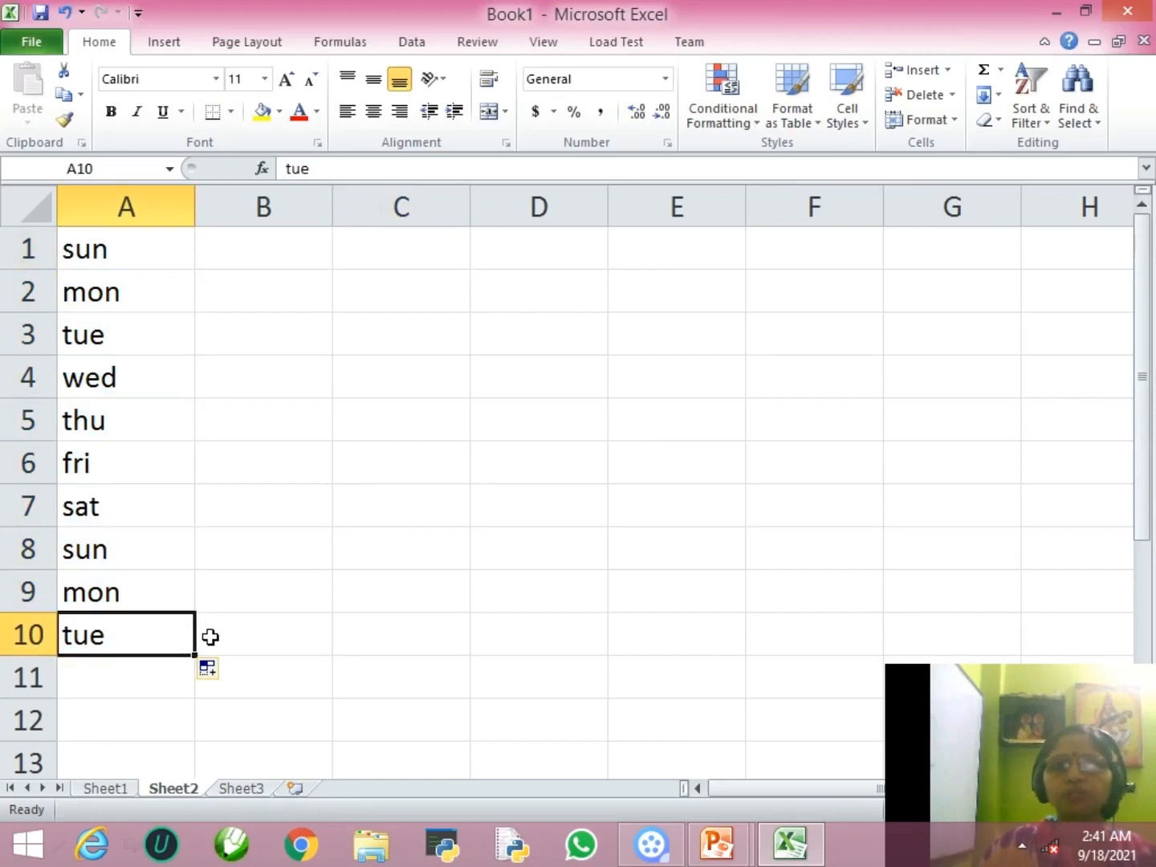
Enter jan in cell B1 and fill the abbreviated months down through cell B11.
click(293, 259)
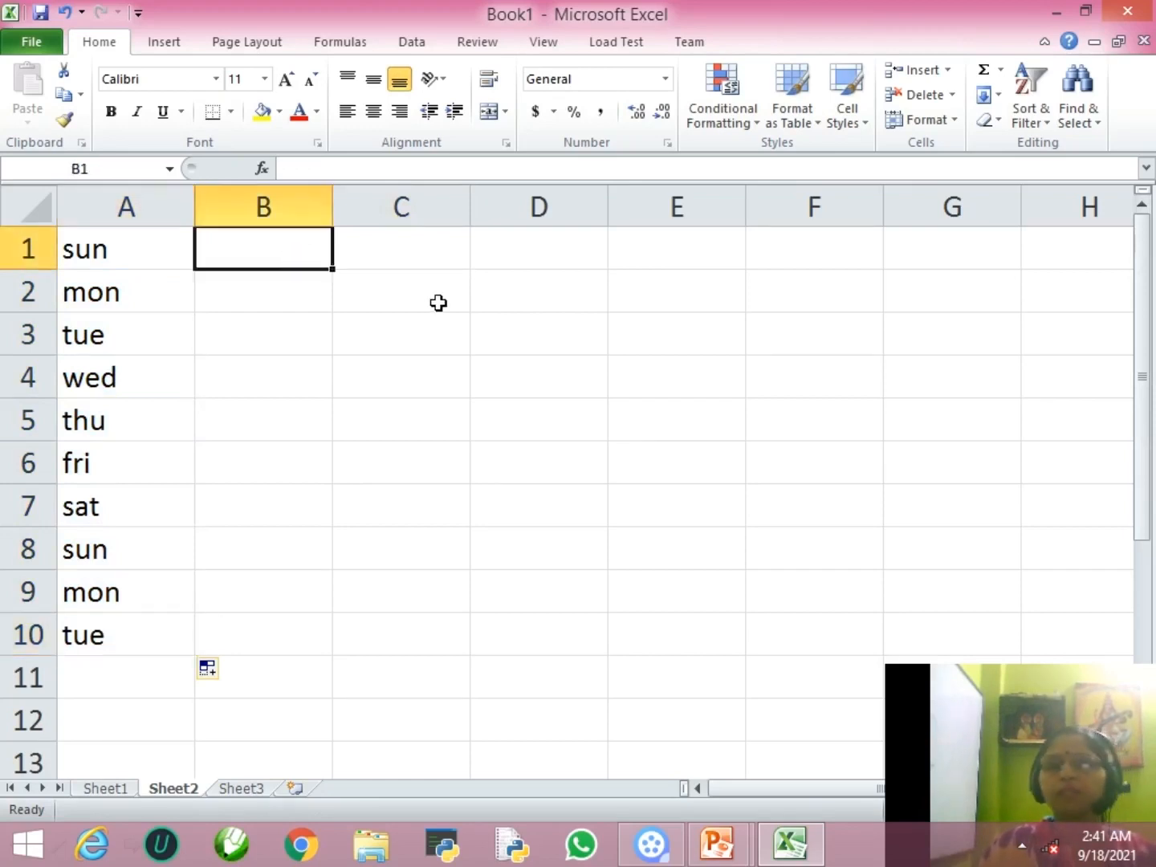
text(jan)
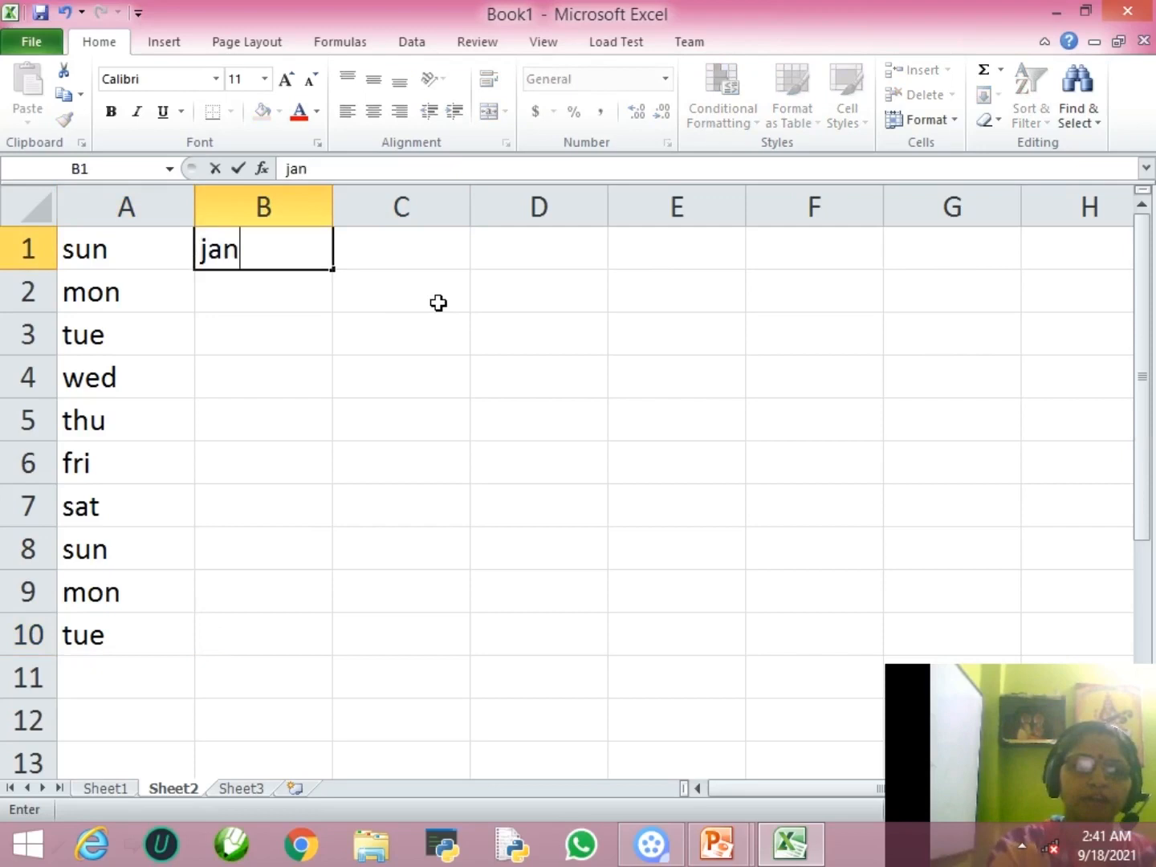
key(Return)
key(Up)
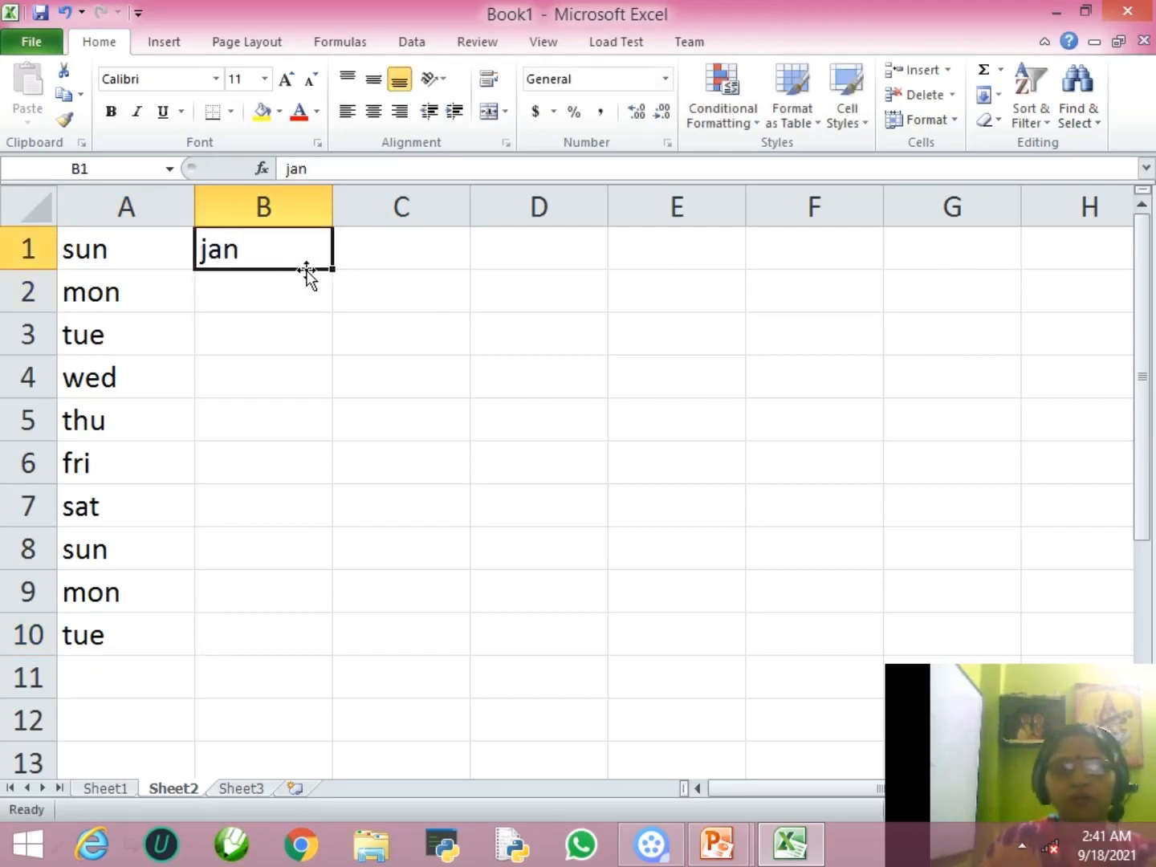
drag(334, 270, 365, 709)
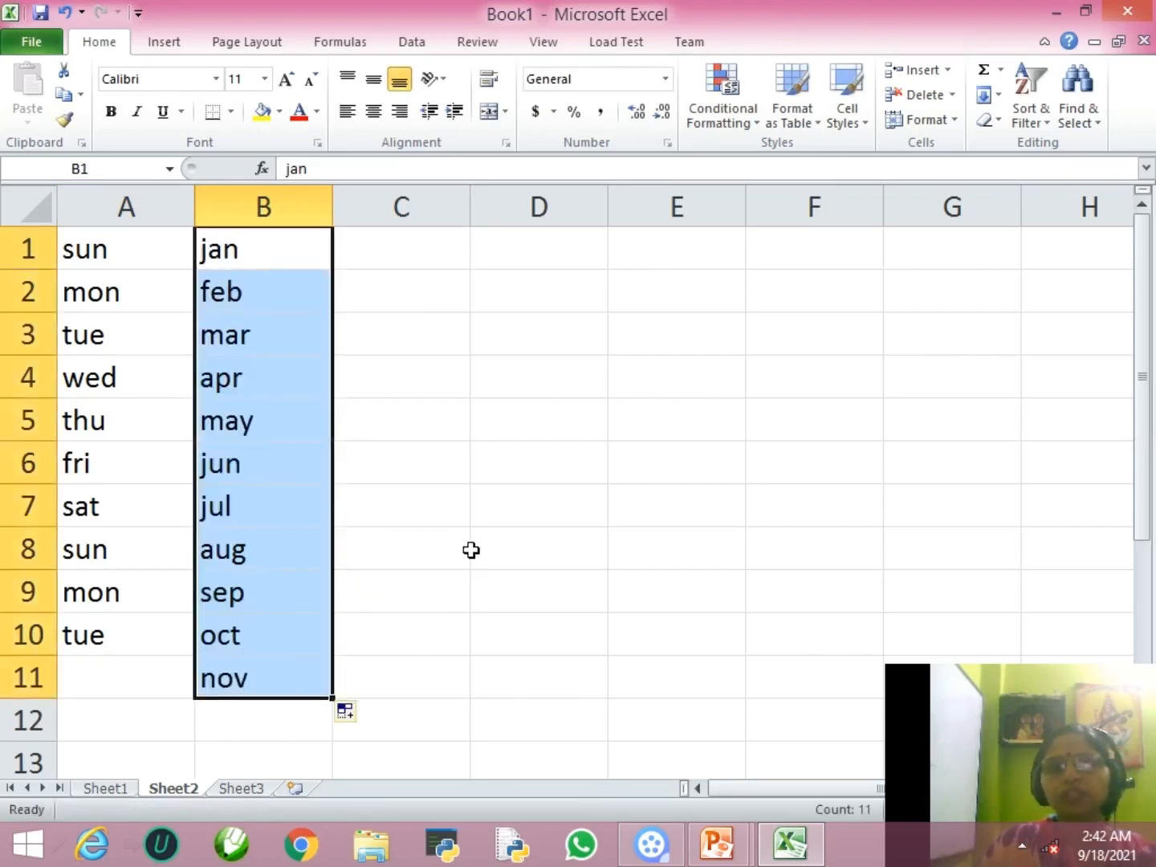
Enter 101 in C1 and 102 in C2, and extend the number series from both cells down through C11.
click(394, 252)
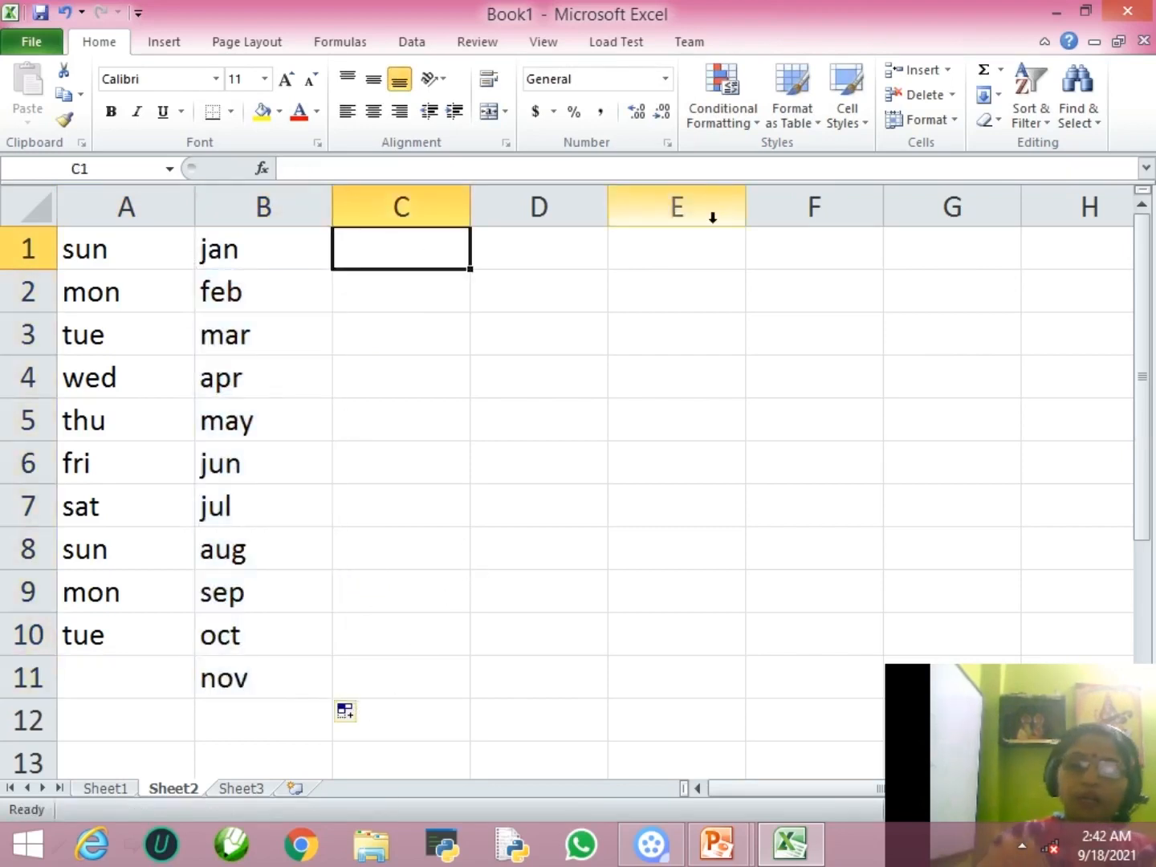
text(101)
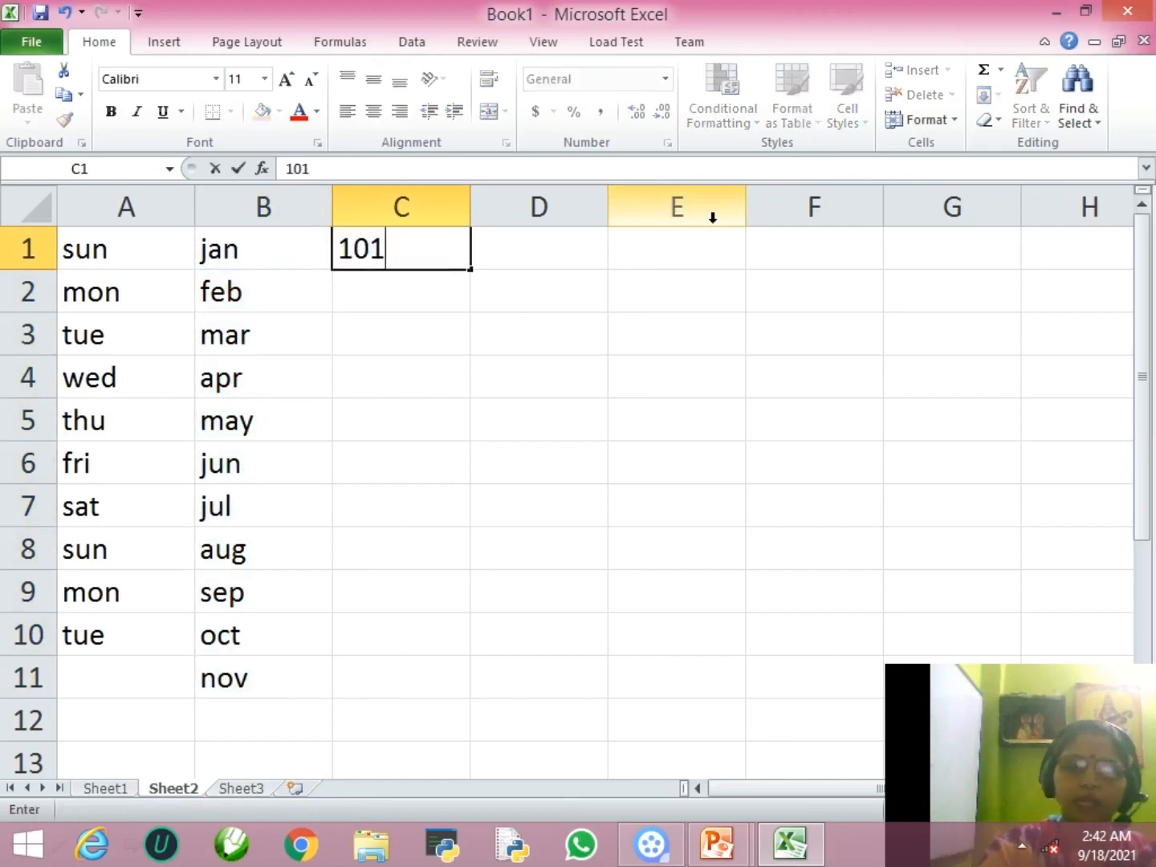
key(Return)
key(Up)
key(Down)
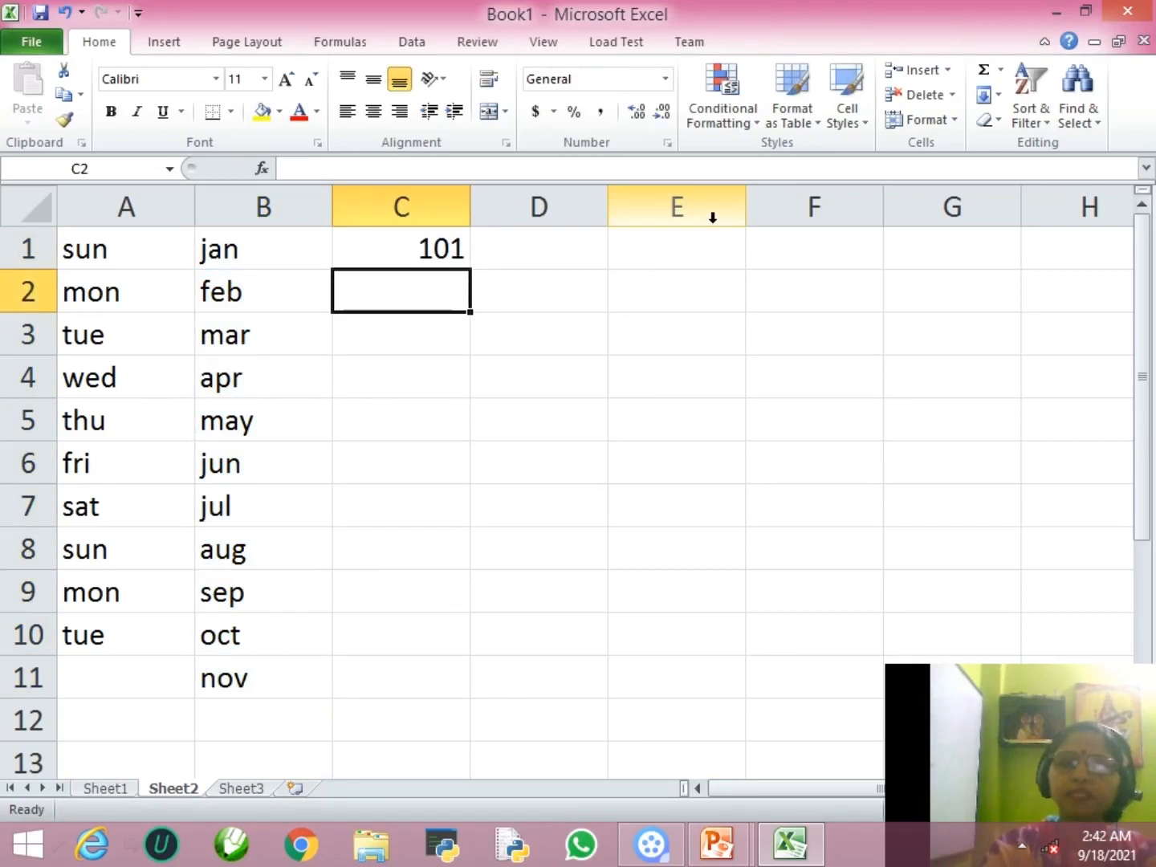
text(102)
key(Return)
key(Up)
key(Up)
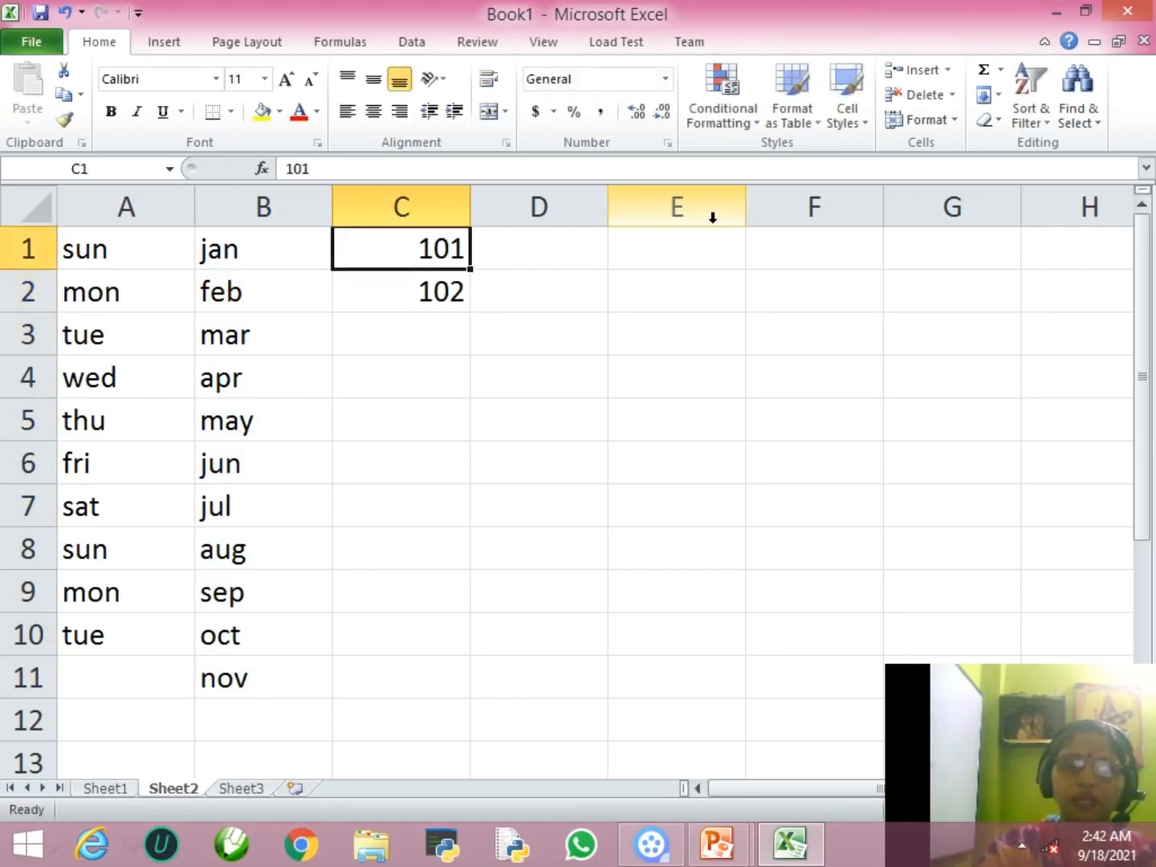
key(shift+Down)
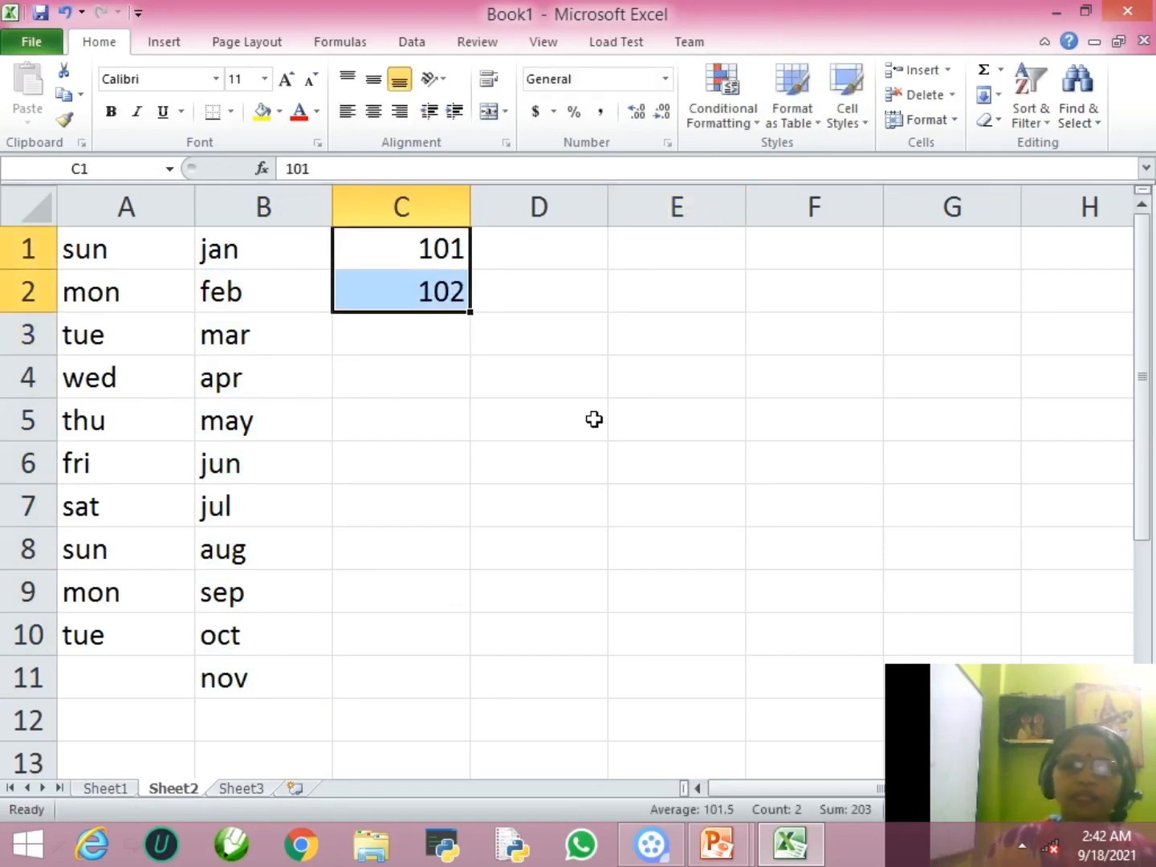
drag(470, 312, 462, 683)
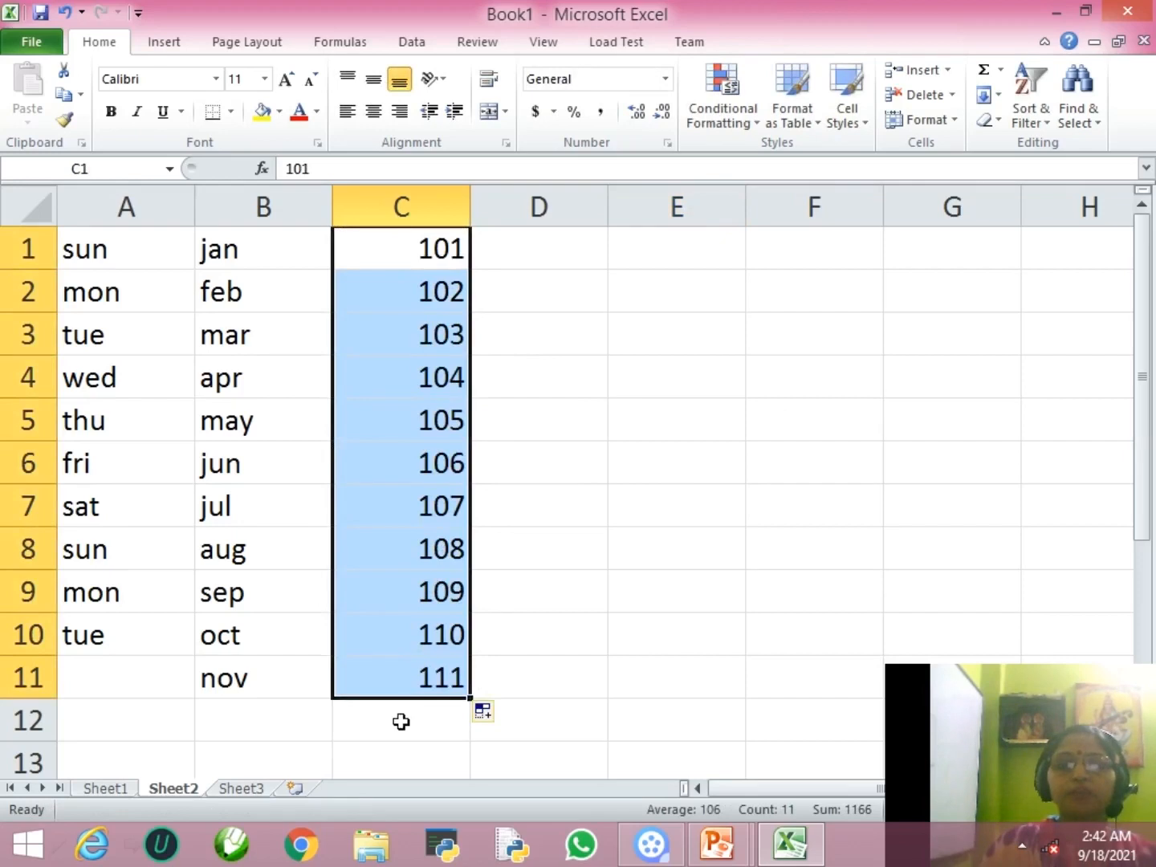
Enter 110 in D1 and 111 in D2, and extend the number series from both cells down through D11.
click(513, 256)
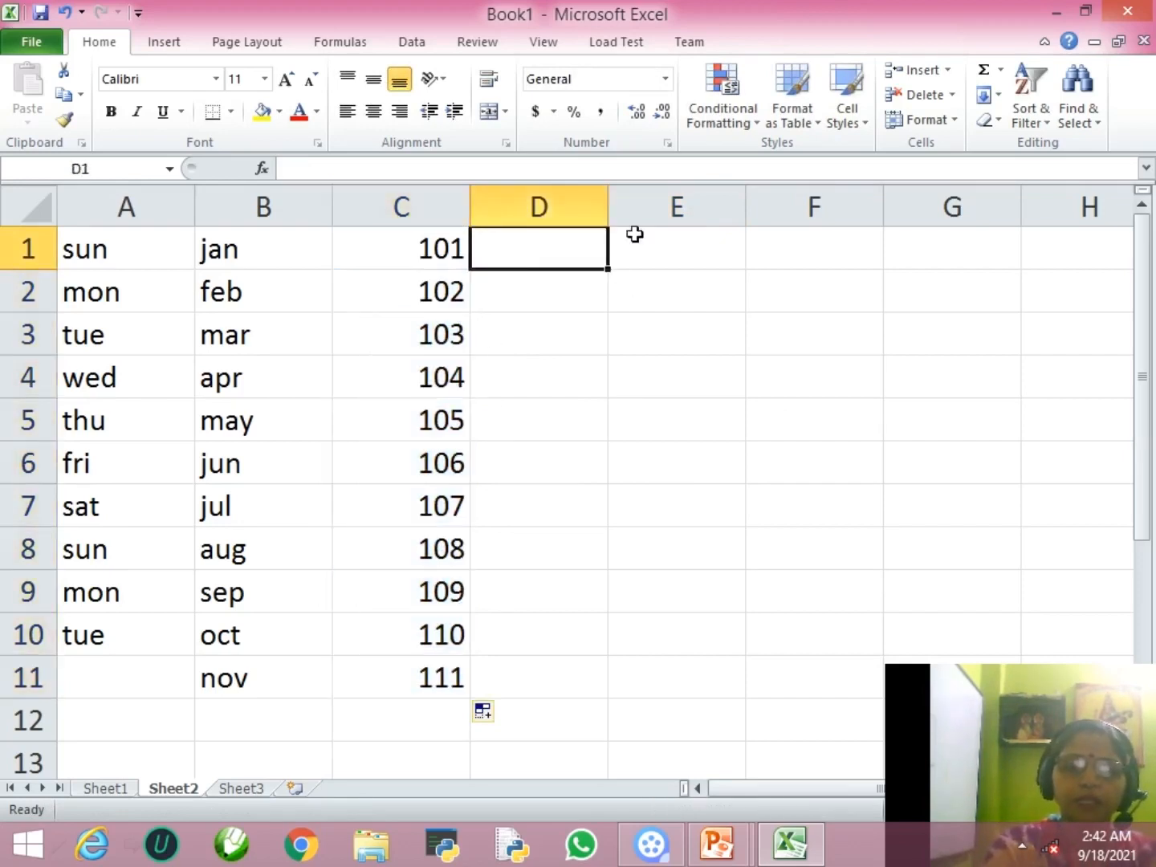
text(110)
key(Return)
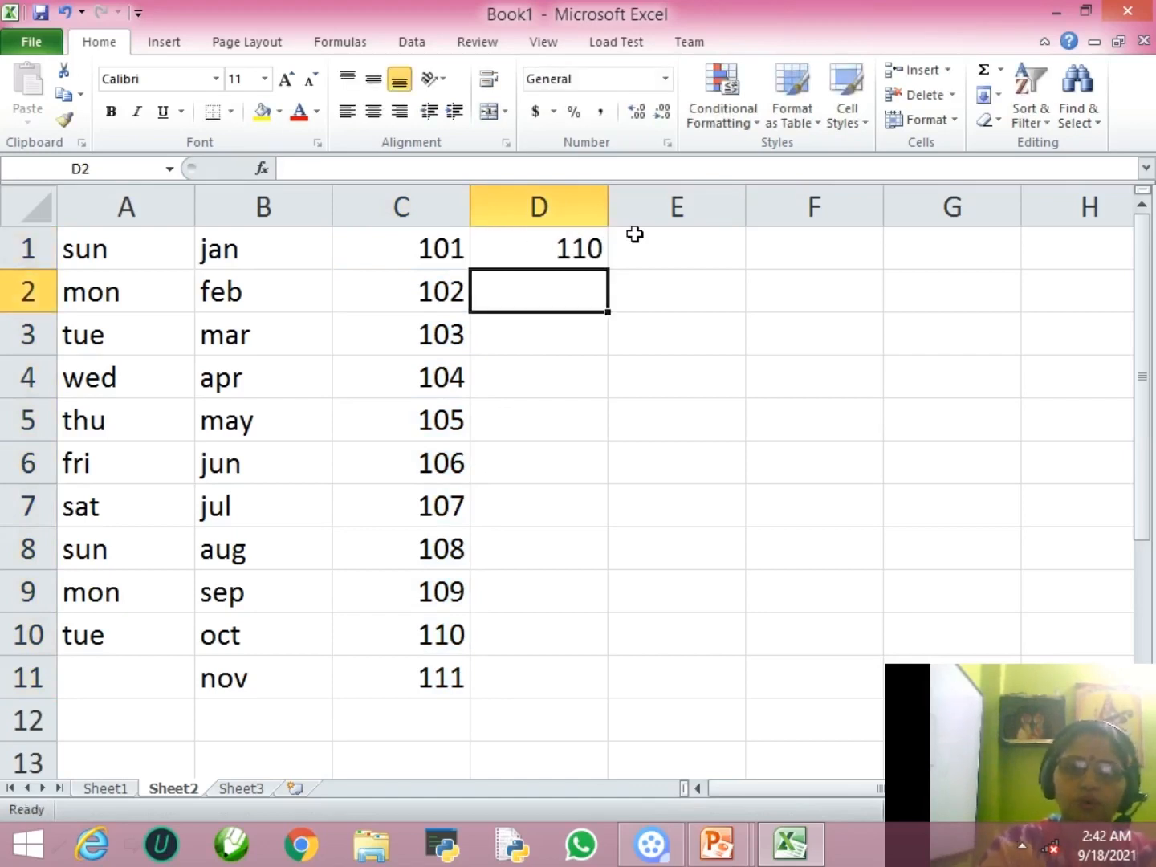
text(111)
key(Return)
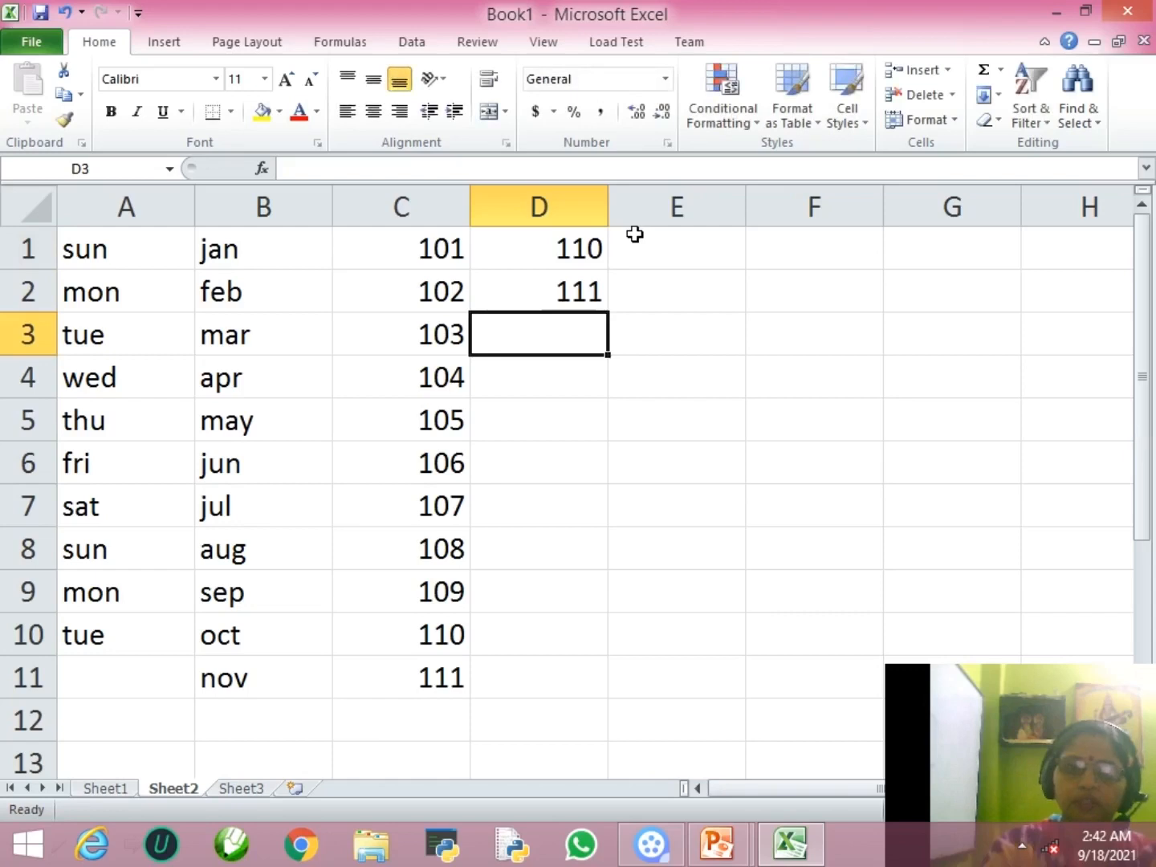
key(Up)
key(Up)
key(shift+Down)
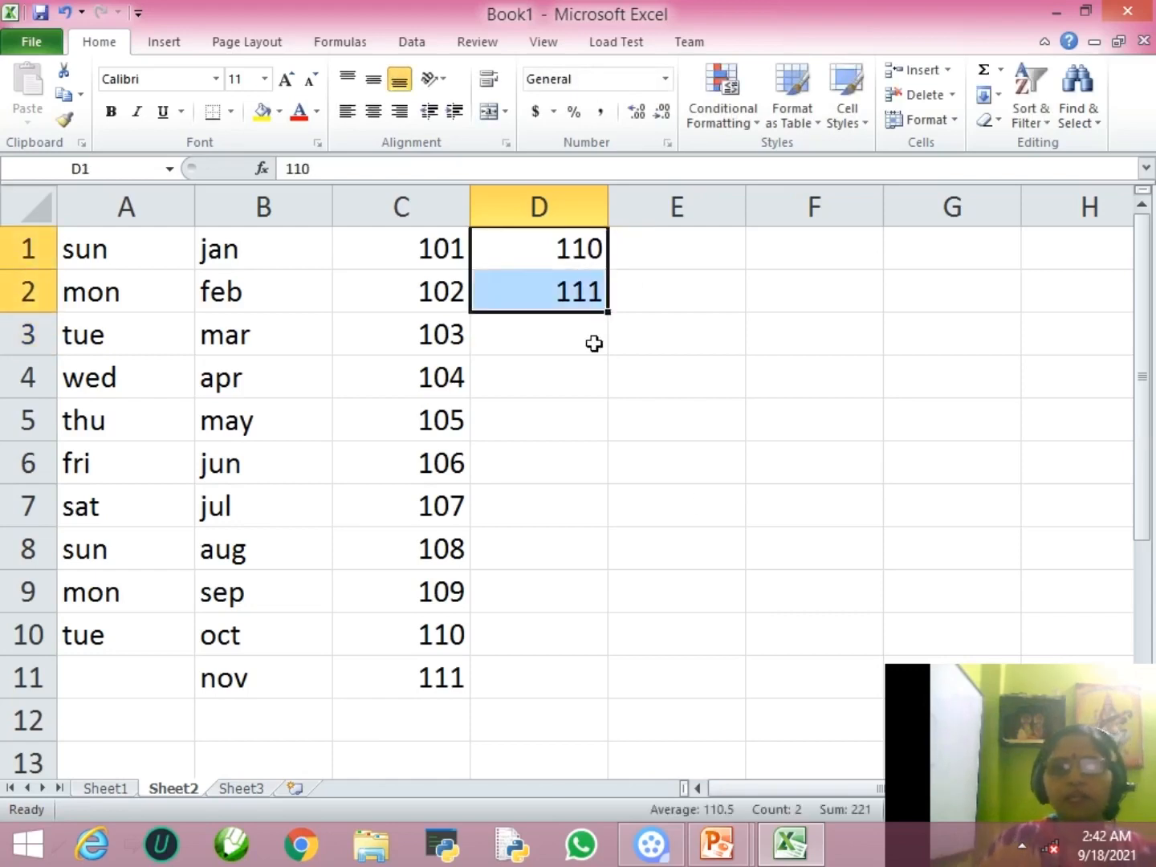
drag(608, 311, 600, 695)
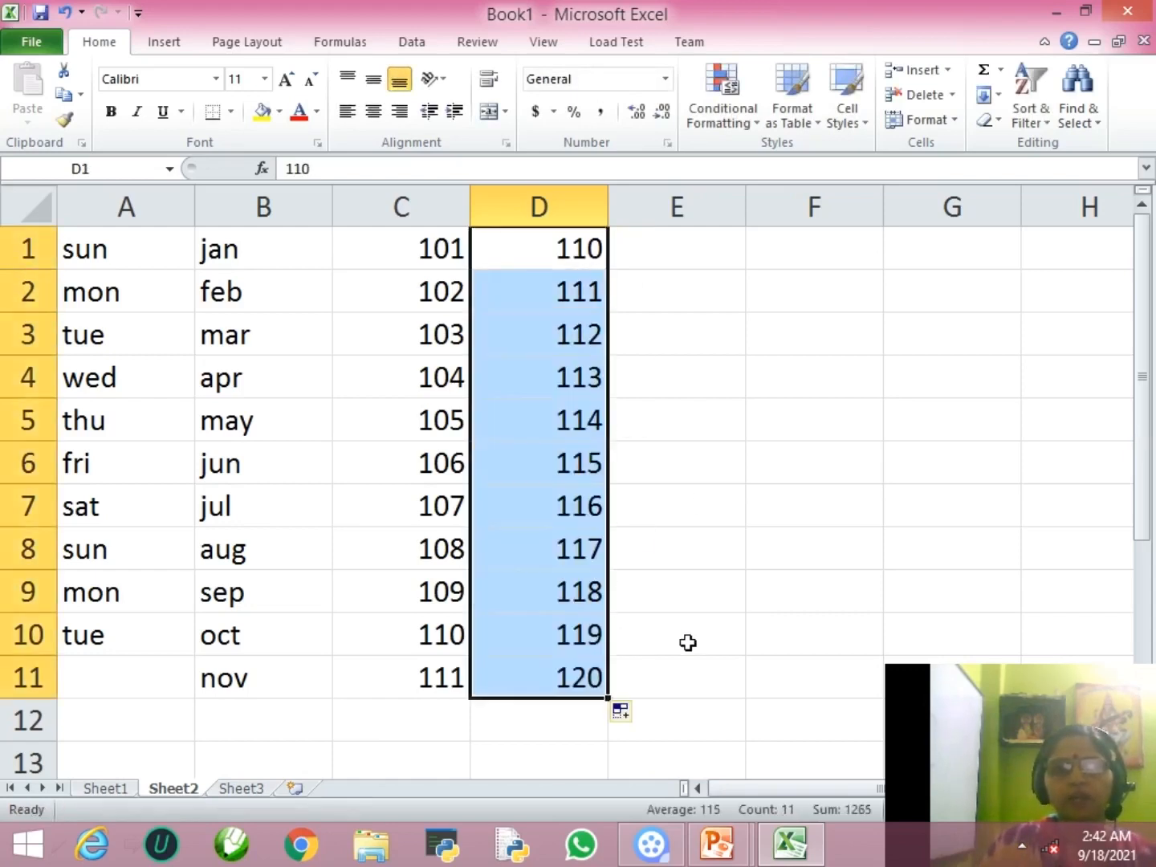
Enter 1 in cell E1 and fill it down through E10 with the Fill Series option.
click(660, 243)
text(1)
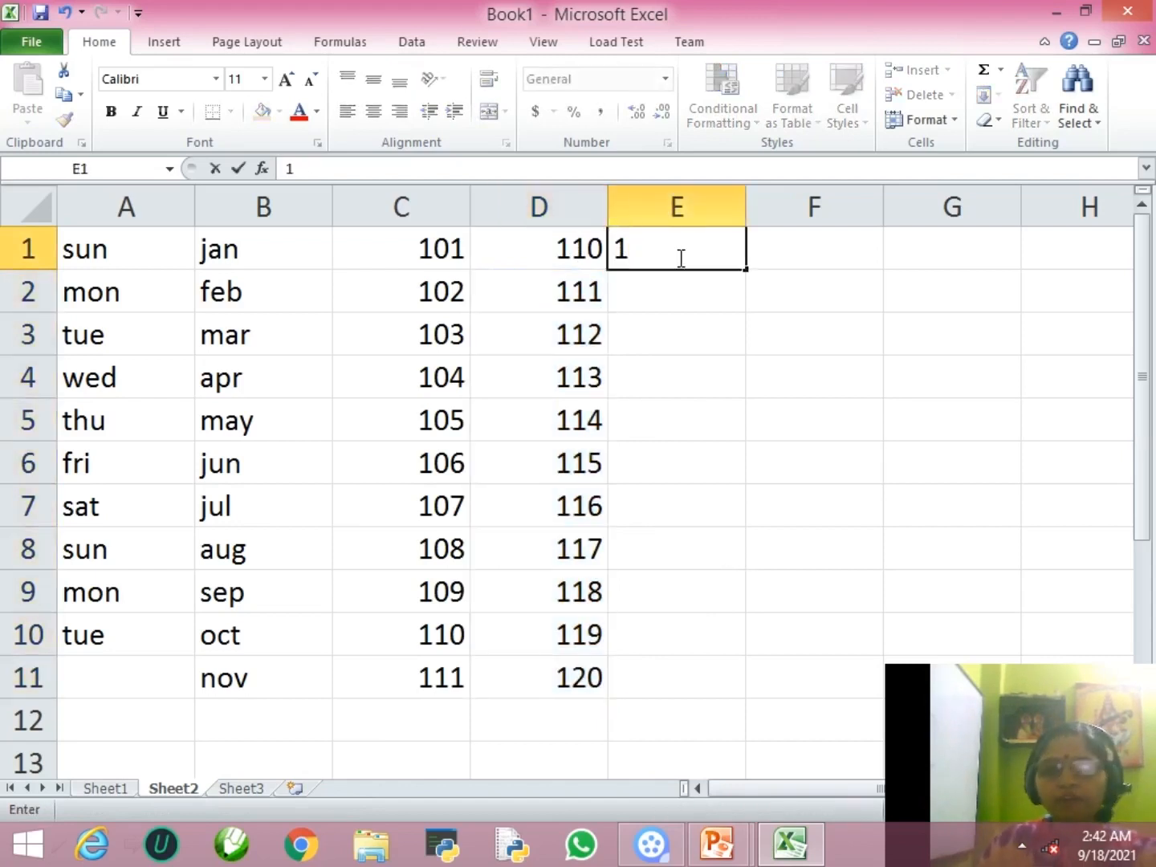
key(Return)
click(678, 247)
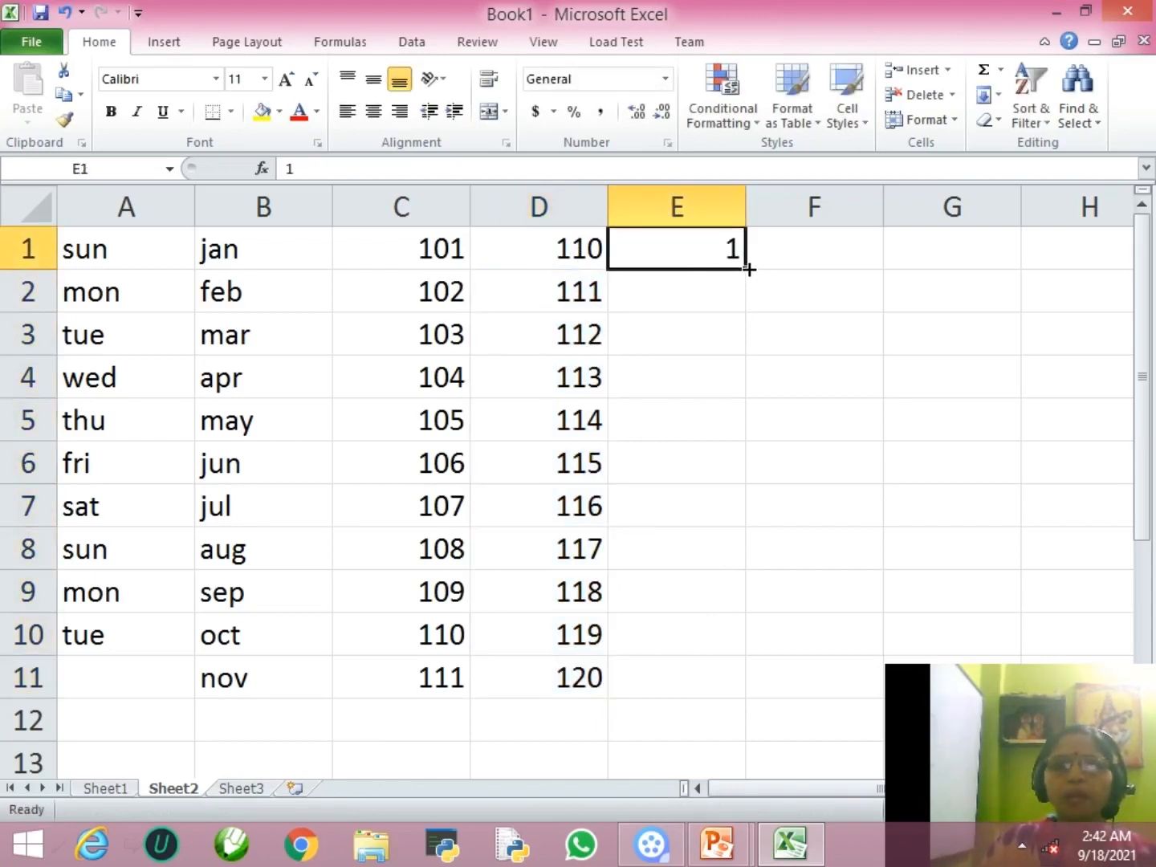
drag(747, 271, 742, 654)
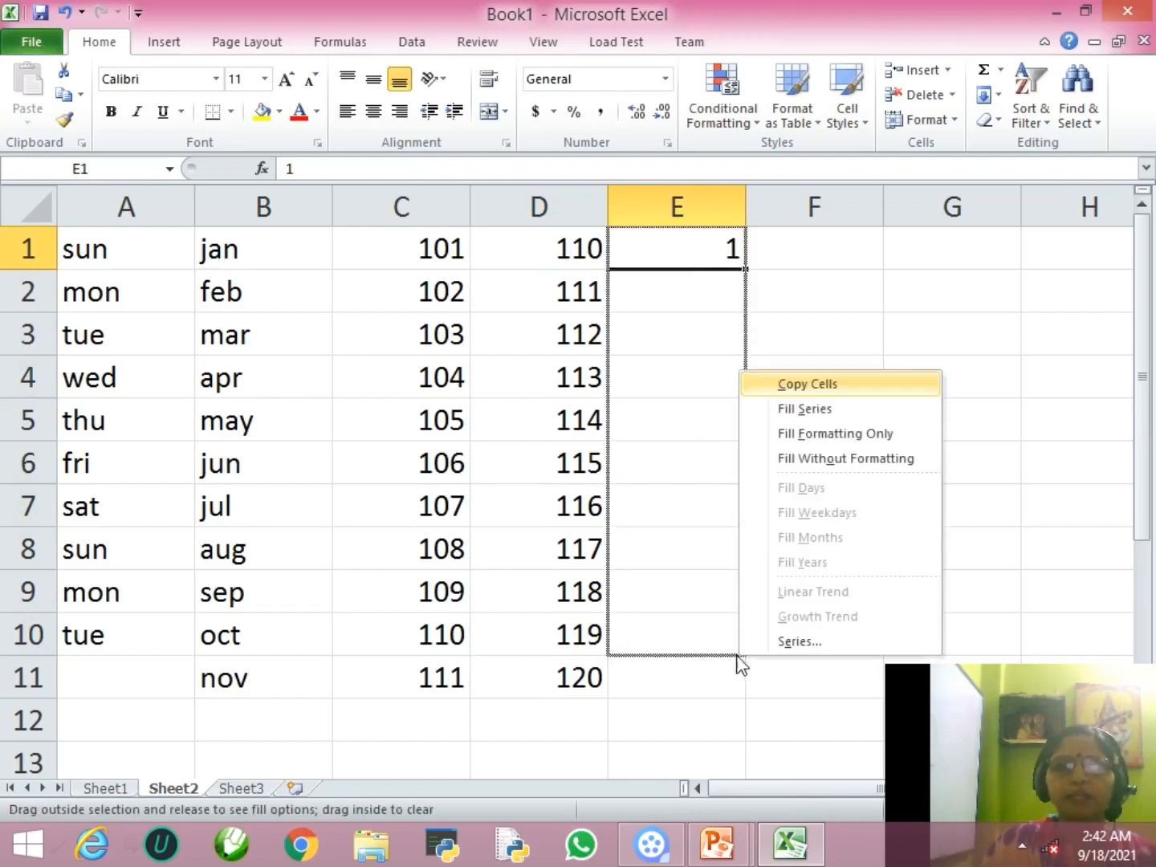
click(827, 409)
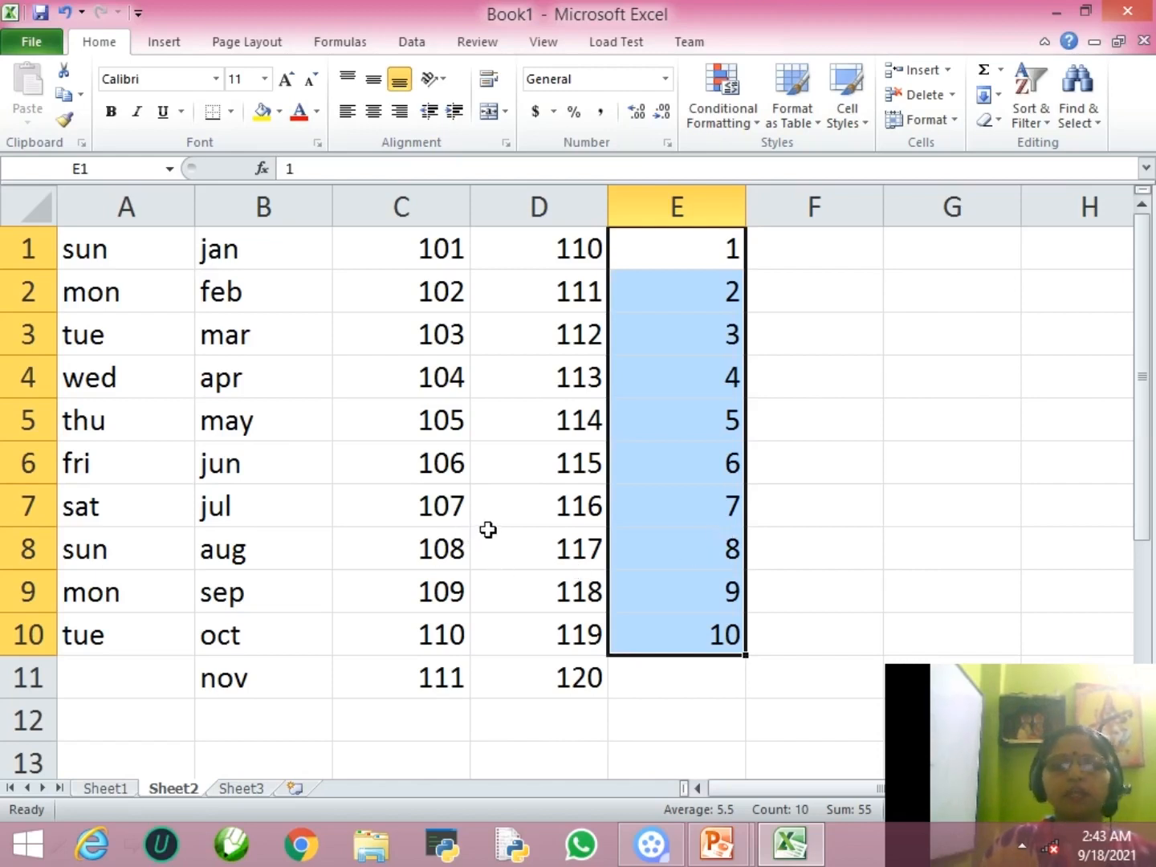
click(692, 251)
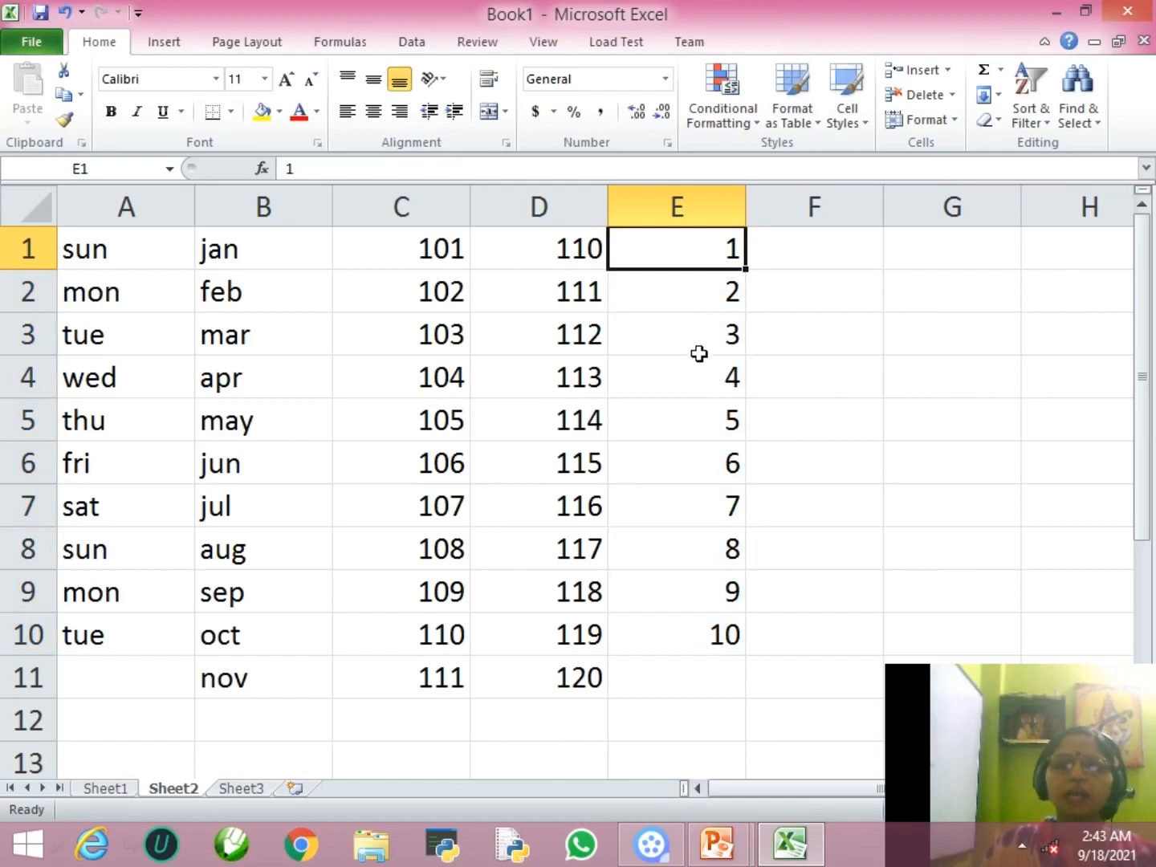
Return to Sheet1 and examine the SUM formula in cell A8 without changing it.
click(106, 790)
click(504, 361)
click(197, 666)
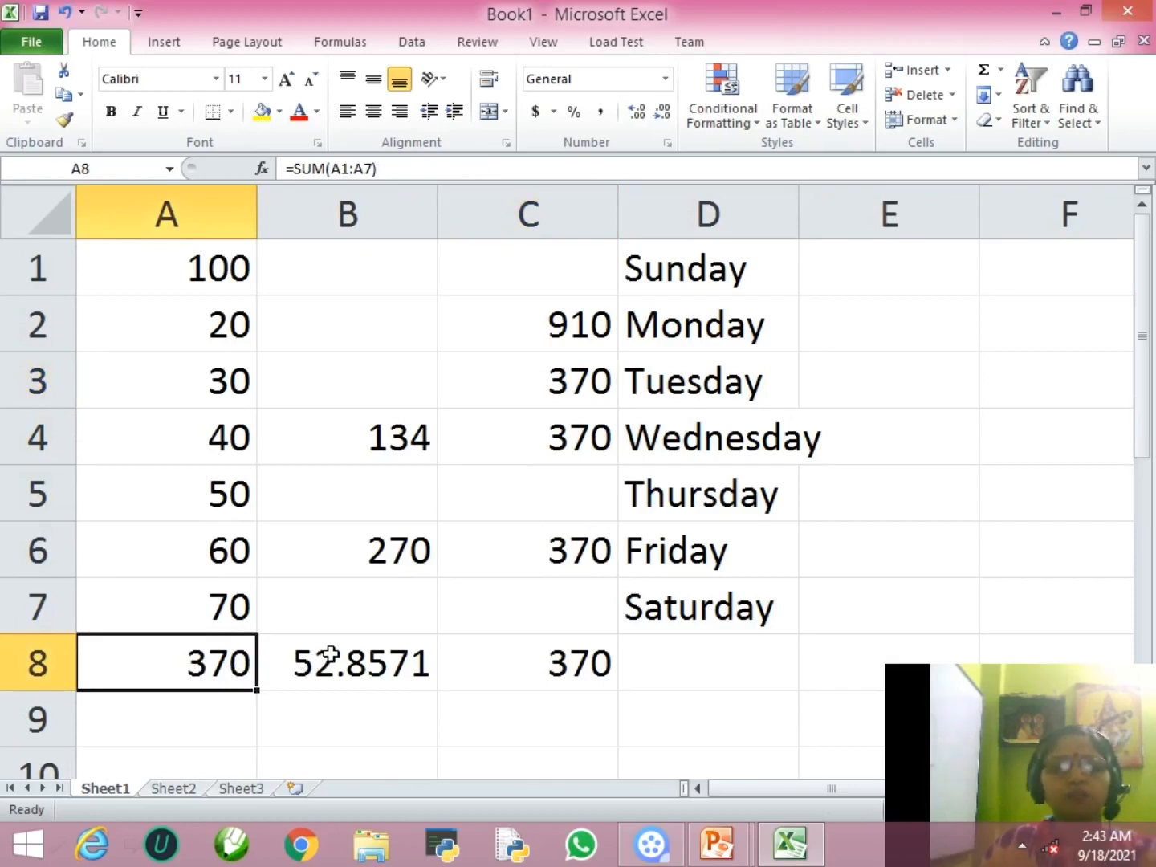
key(F2)
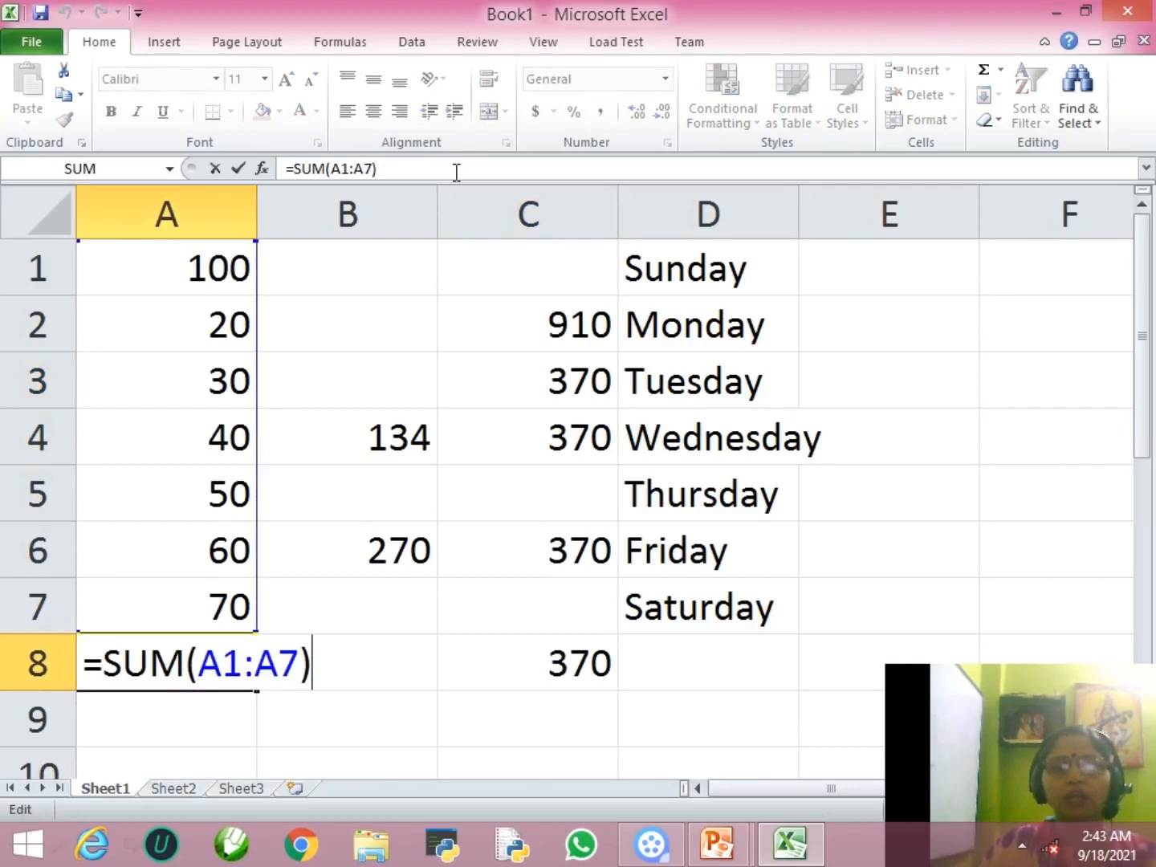
key(Return)
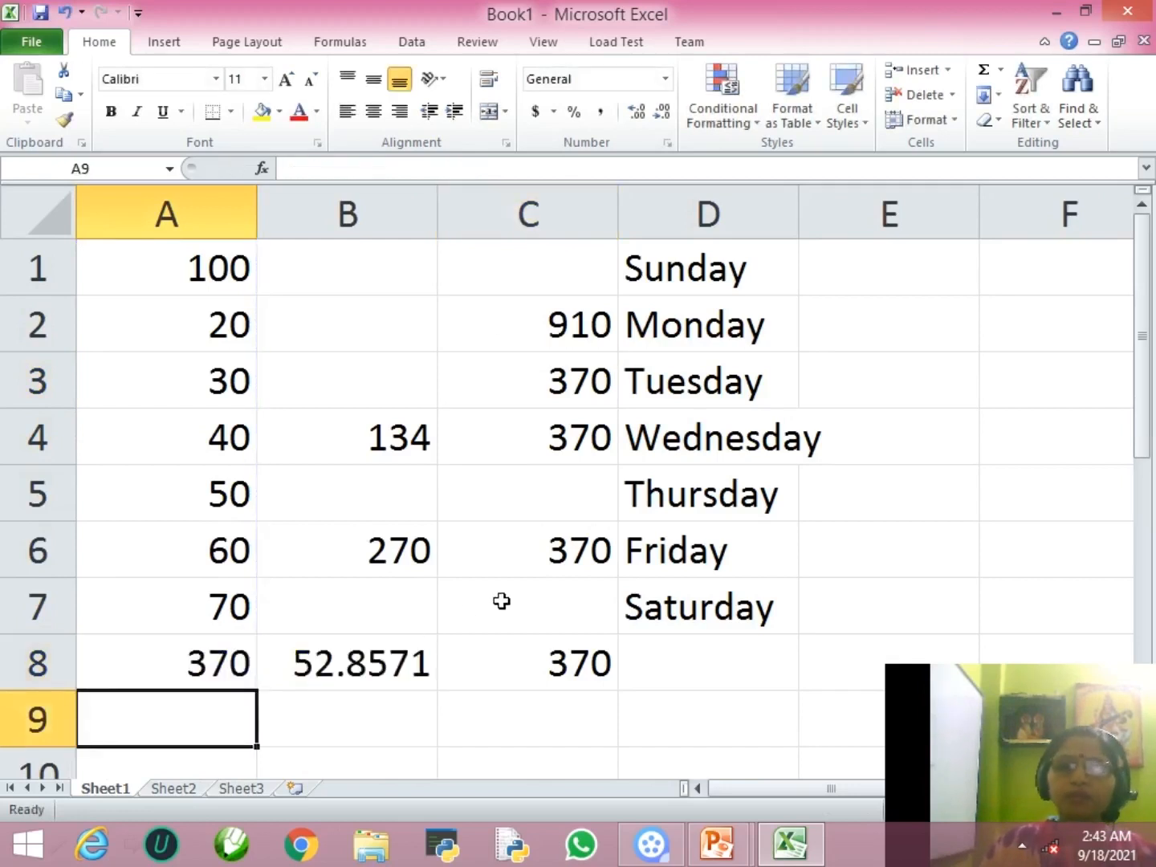